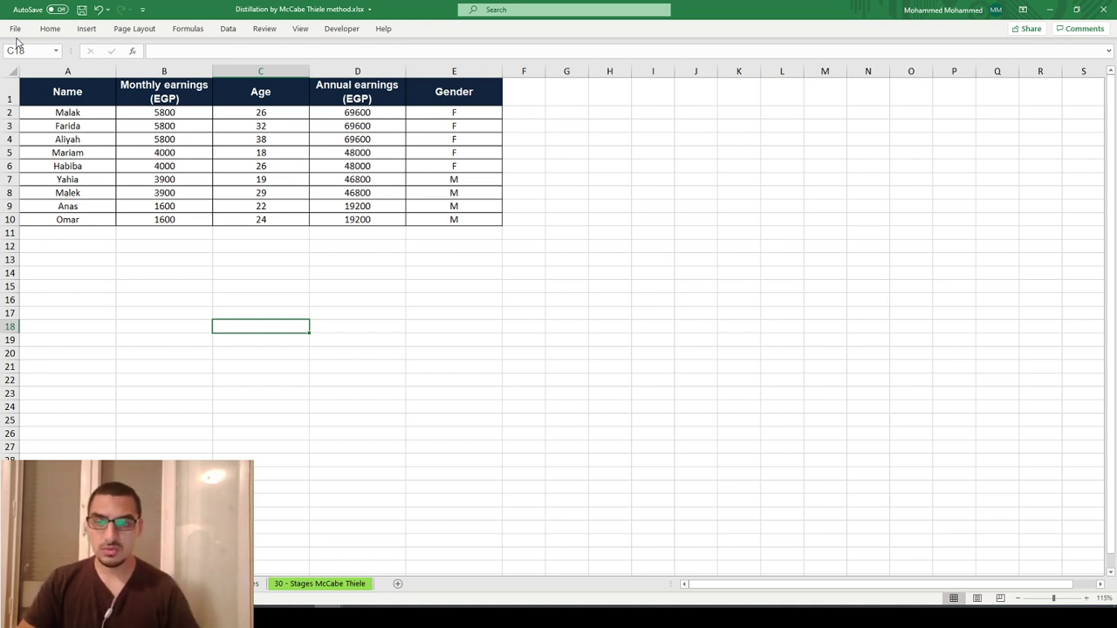
# Step: Enter the label x in C17 and the value 10 in D17
pyautogui.scroll(2, 16, 42)
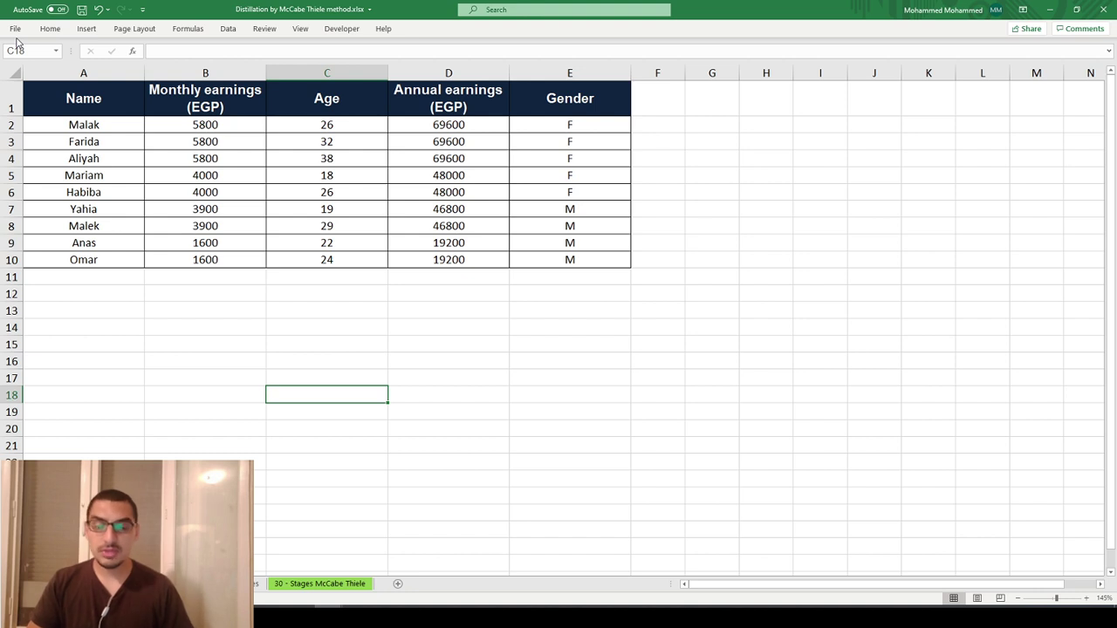
pyautogui.press('Up')
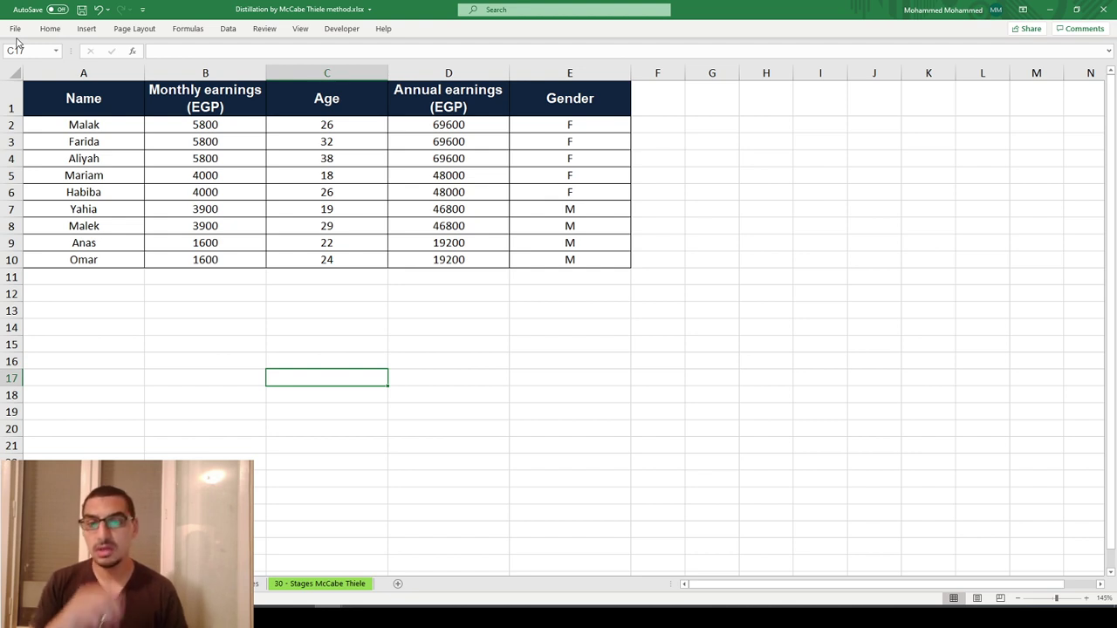
pyautogui.write('x')
pyautogui.press('Tab')
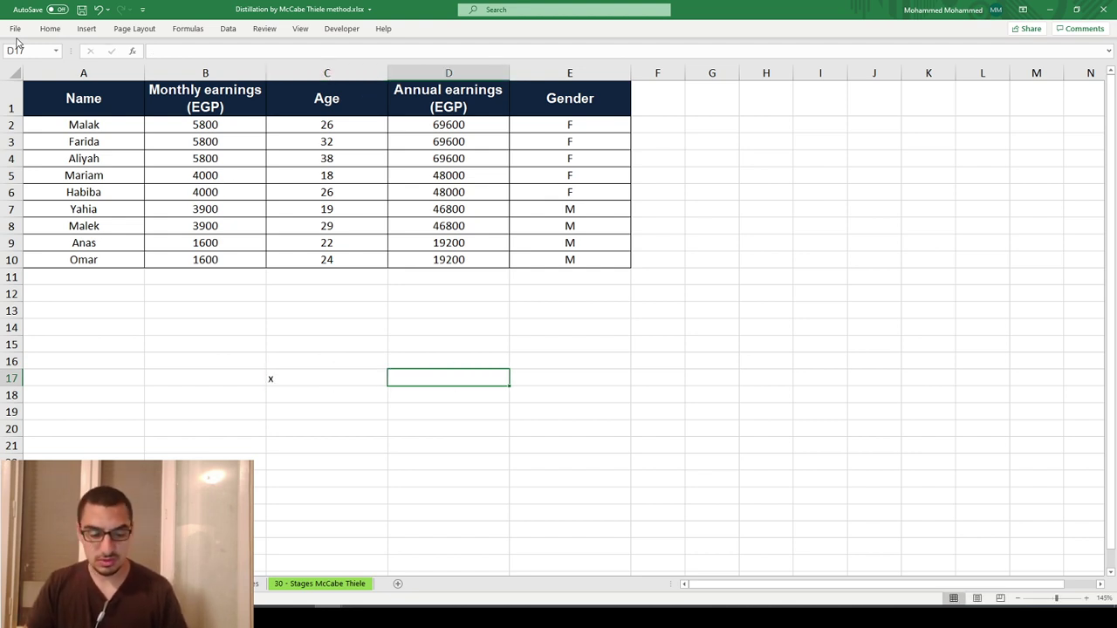
pyautogui.write('10')
pyautogui.press('Return')
pyautogui.press('Left')
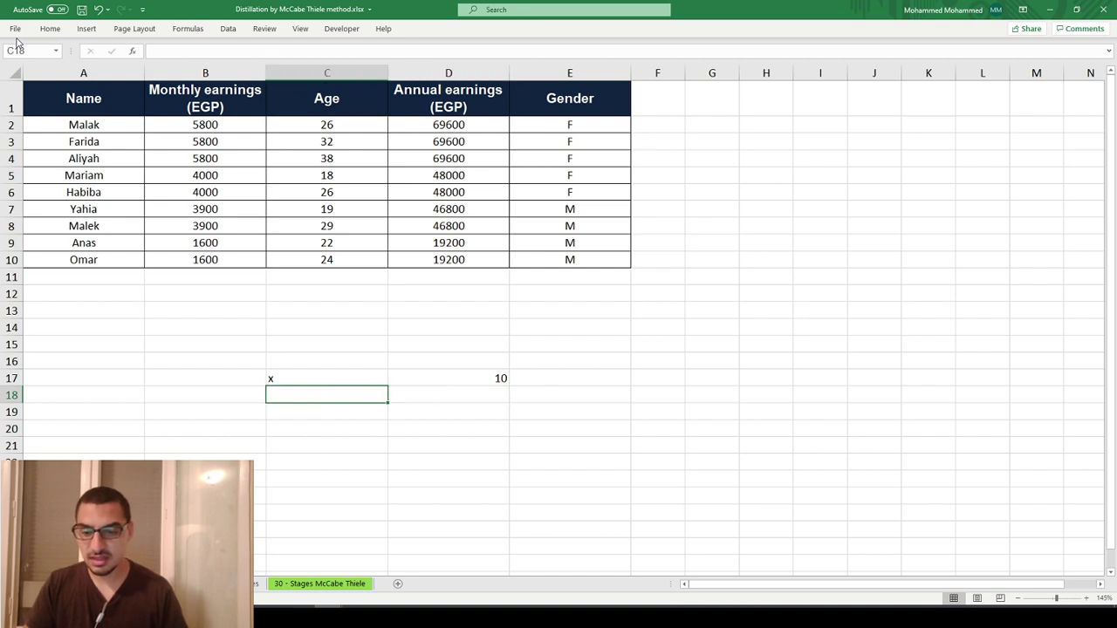
# Step: Enter the label y in C18 and the formula =srqt in D18
pyautogui.write('y')
pyautogui.press('Tab')
pyautogui.write('=srqt')
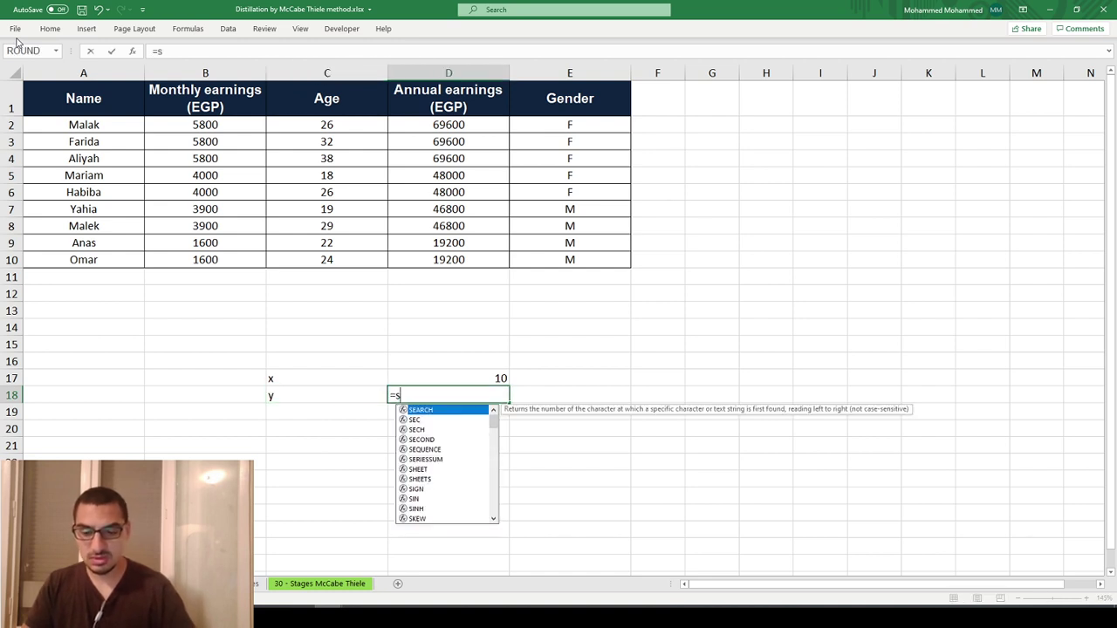
pyautogui.press('Tab')
pyautogui.press('Left')
pyautogui.press('Left')
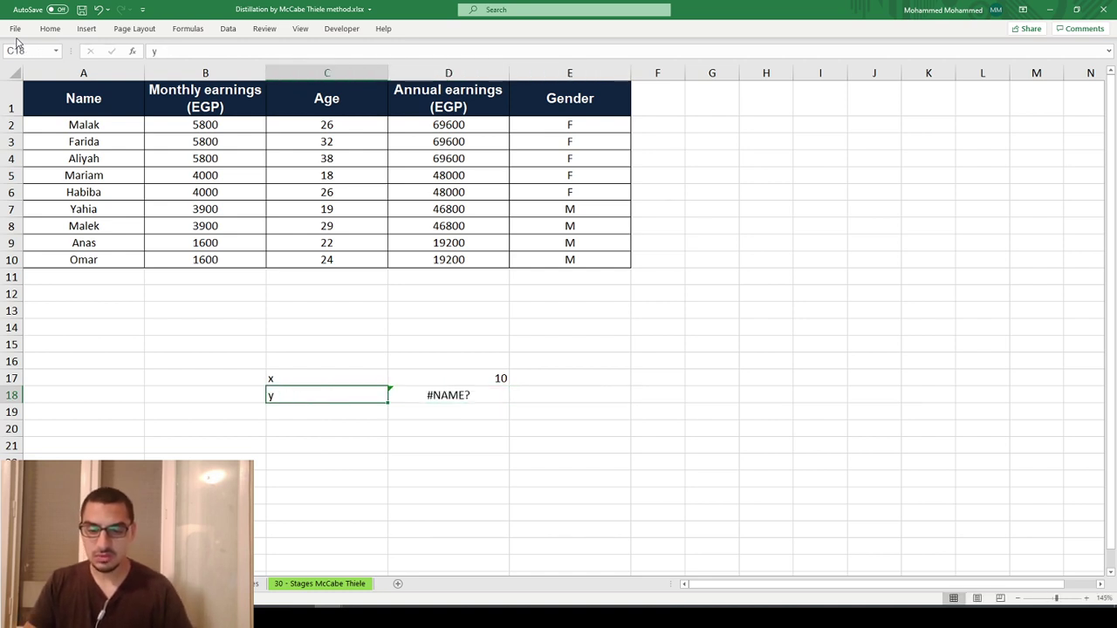
# Step: Correct the formula in D18 to =SQRT(D17) so it takes the square root of x
pyautogui.press('Right')
pyautogui.press('F2')
pyautogui.press('BackSpace')
pyautogui.press('BackSpace')
pyautogui.press('BackSpace')
pyautogui.write('qrt')
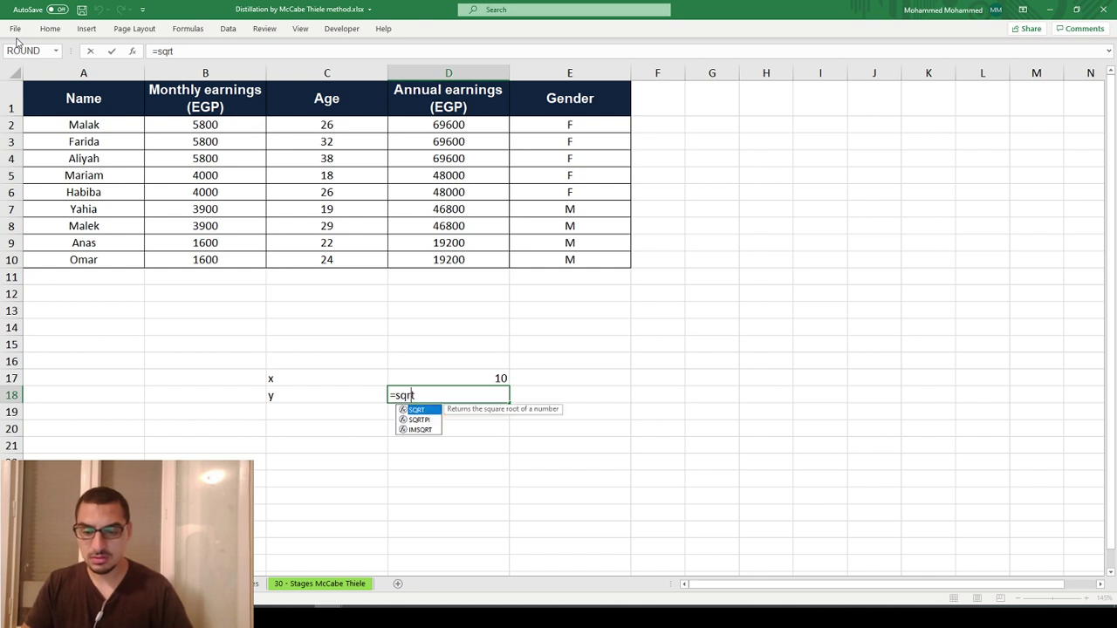
pyautogui.press('Tab')
pyautogui.press('Up')
pyautogui.press('Down')
pyautogui.press('Left')
pyautogui.press('F2')
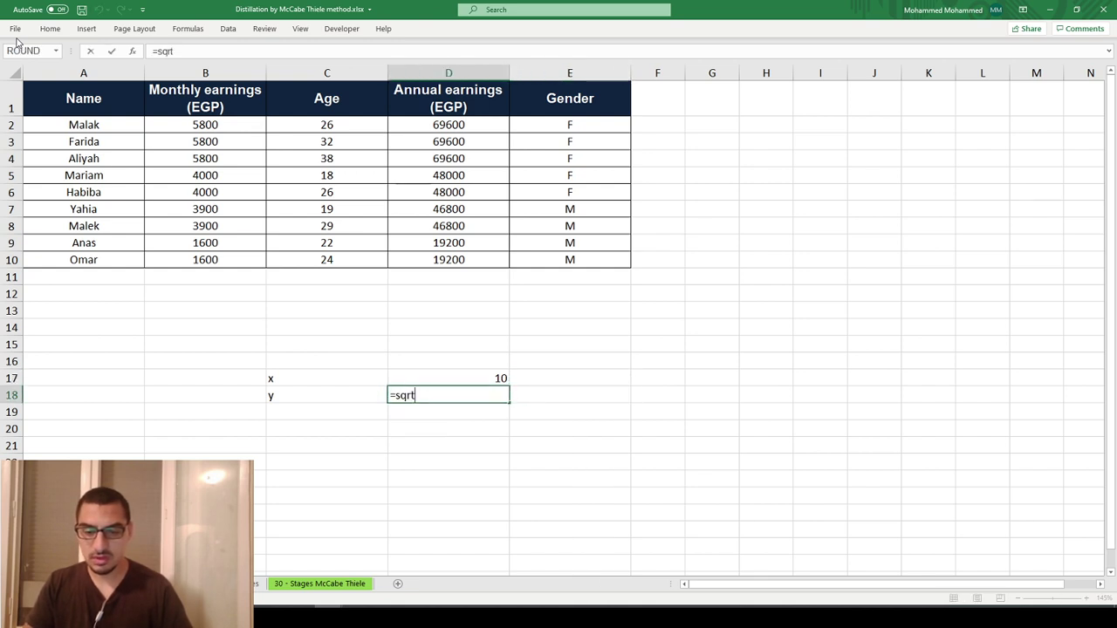
pyautogui.press('Tab')
pyautogui.press('Up')
pyautogui.press('Down')
pyautogui.press('Left')
pyautogui.press('F2')
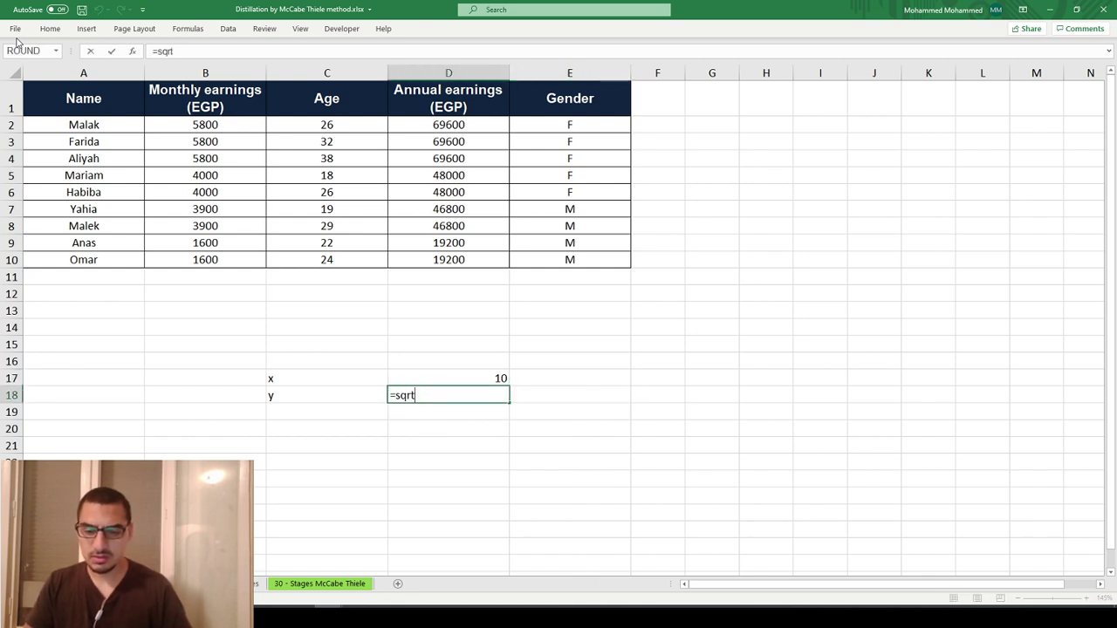
pyautogui.press('Tab')
pyautogui.press('Left')
pyautogui.press('F2')
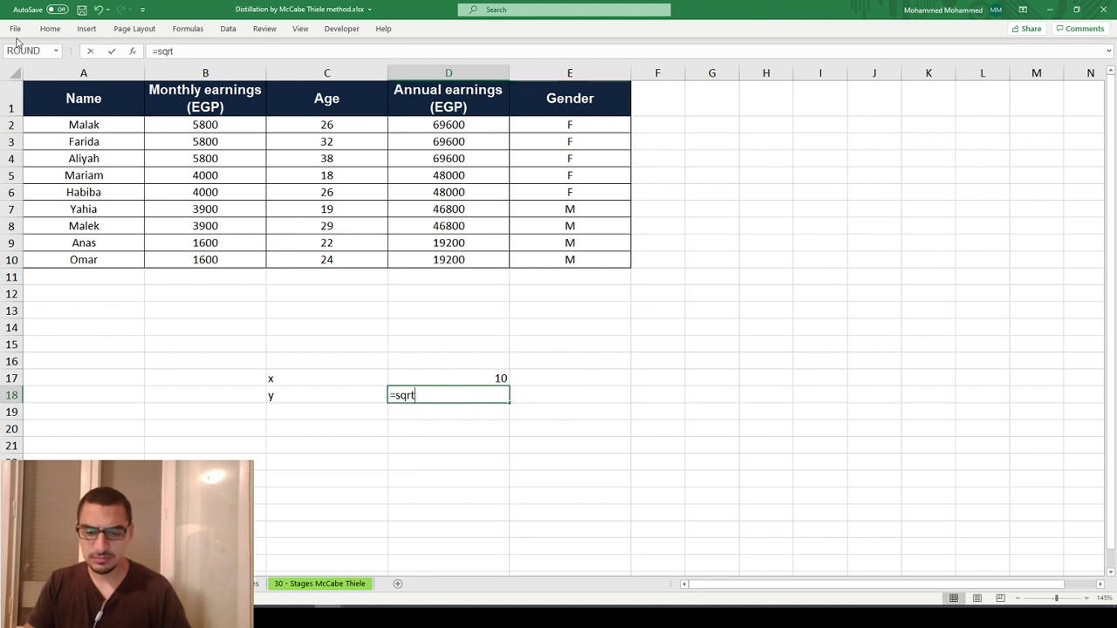
pyautogui.write('(')
pyautogui.press('Up')
pyautogui.press('Return')
# Step: Test the square-root formula by setting x in D17 to 9, 4, 1 and 500 in turn
pyautogui.press('Up')
pyautogui.press('Up')
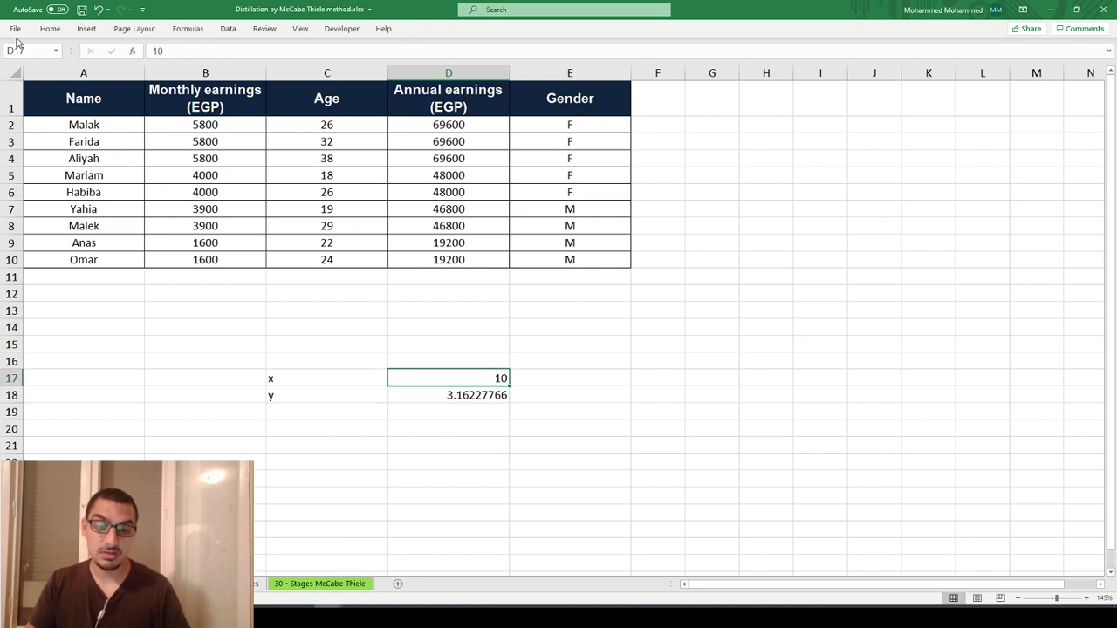
pyautogui.write('9')
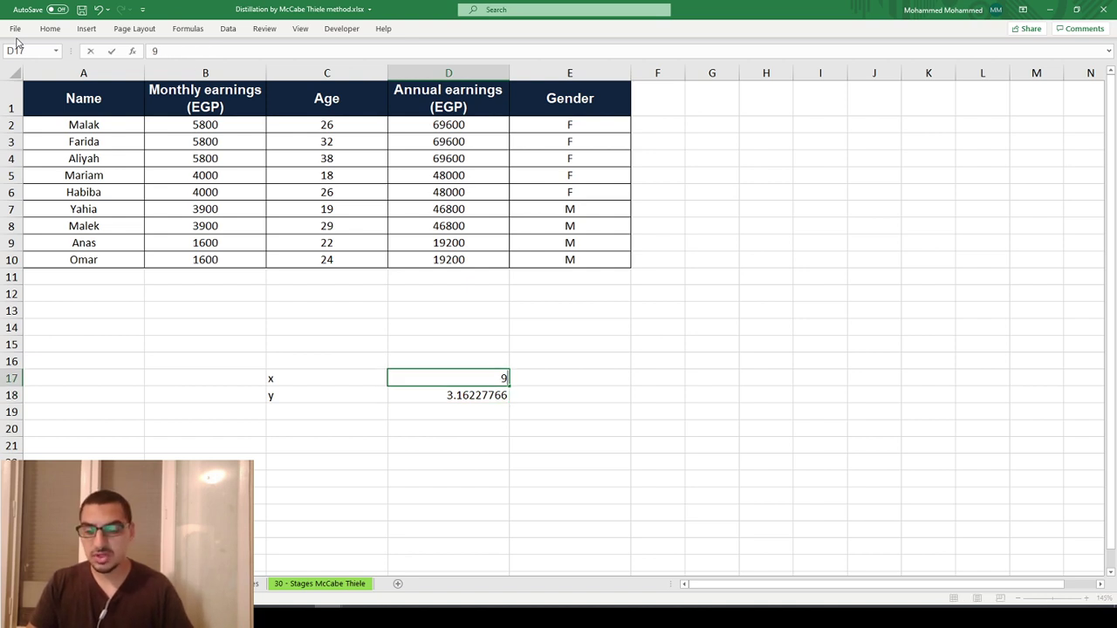
pyautogui.press('Return')
pyautogui.press('Up')
pyautogui.write('4')
pyautogui.press('Return')
pyautogui.press('Up')
pyautogui.write('1')
pyautogui.press('Return')
pyautogui.press('Up')
pyautogui.write('500')
pyautogui.press('Return')
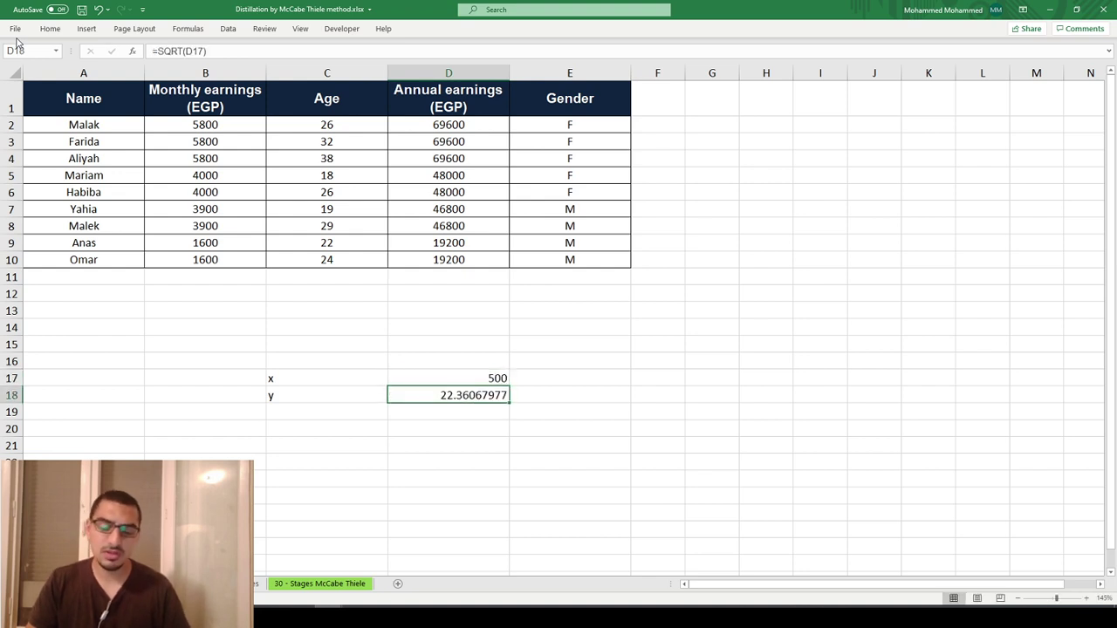
# Step: Set x in D17 to -1 to test the square-root formula with a negative number
pyautogui.press('Up')
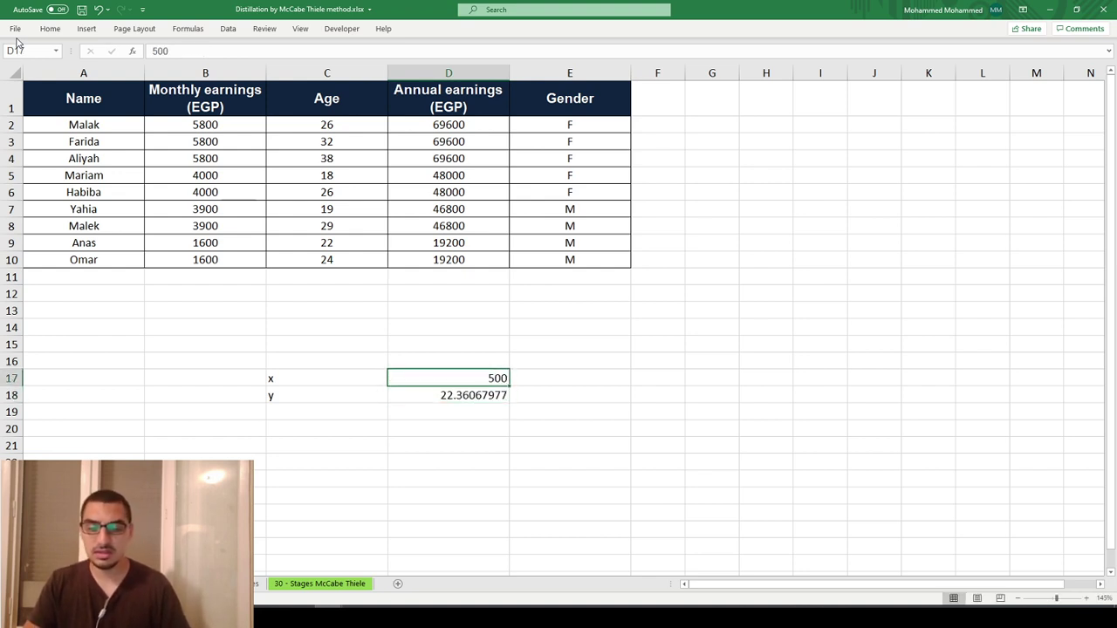
pyautogui.write('-1')
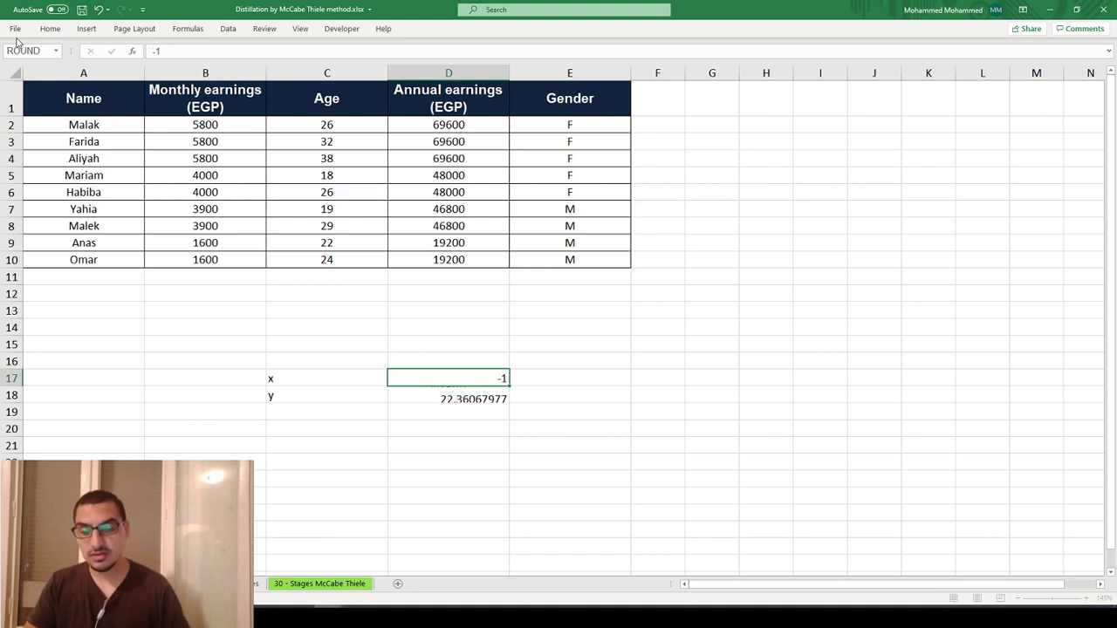
pyautogui.press('Return')
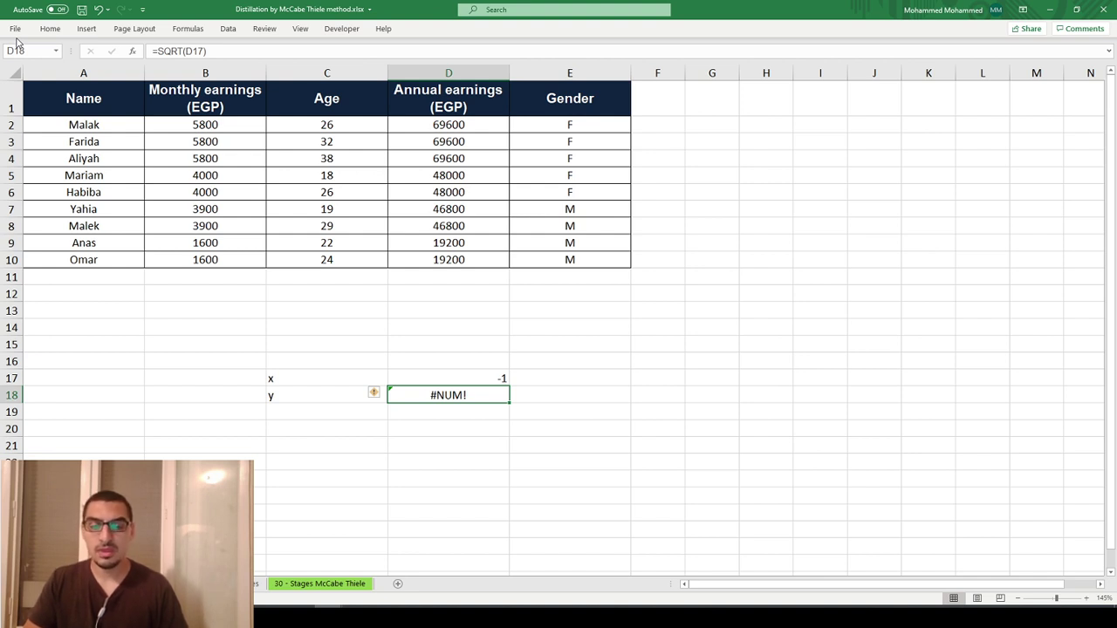
# Step: Enter =IFERROR(SQRT(D17),1E6) in D19, so an error in the square root gives a fallback number
pyautogui.press('Down')
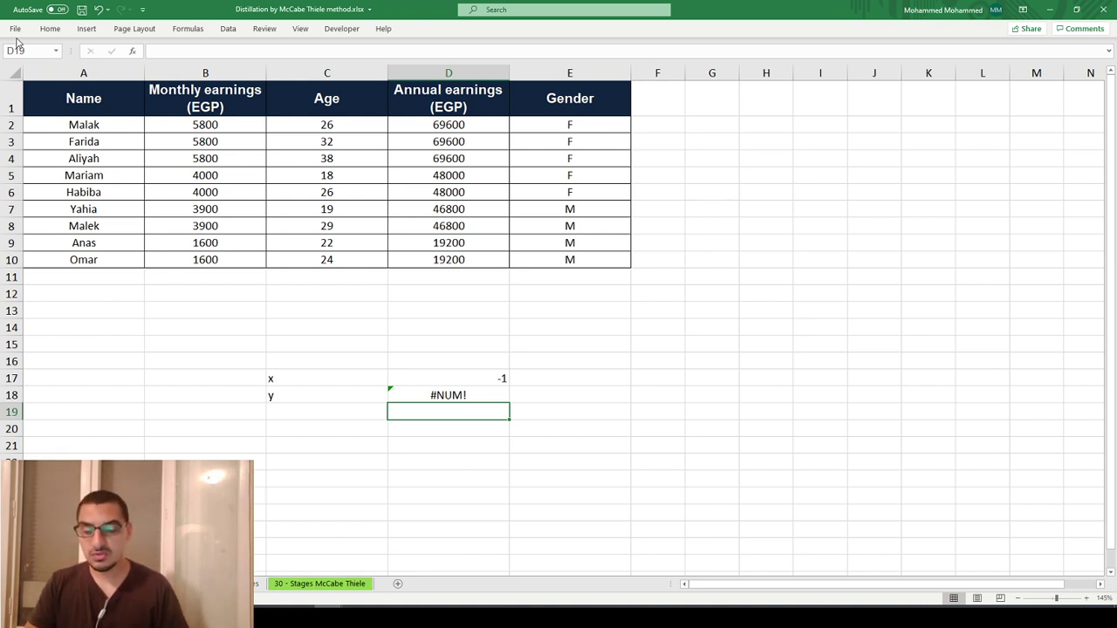
pyautogui.write('=iferro')
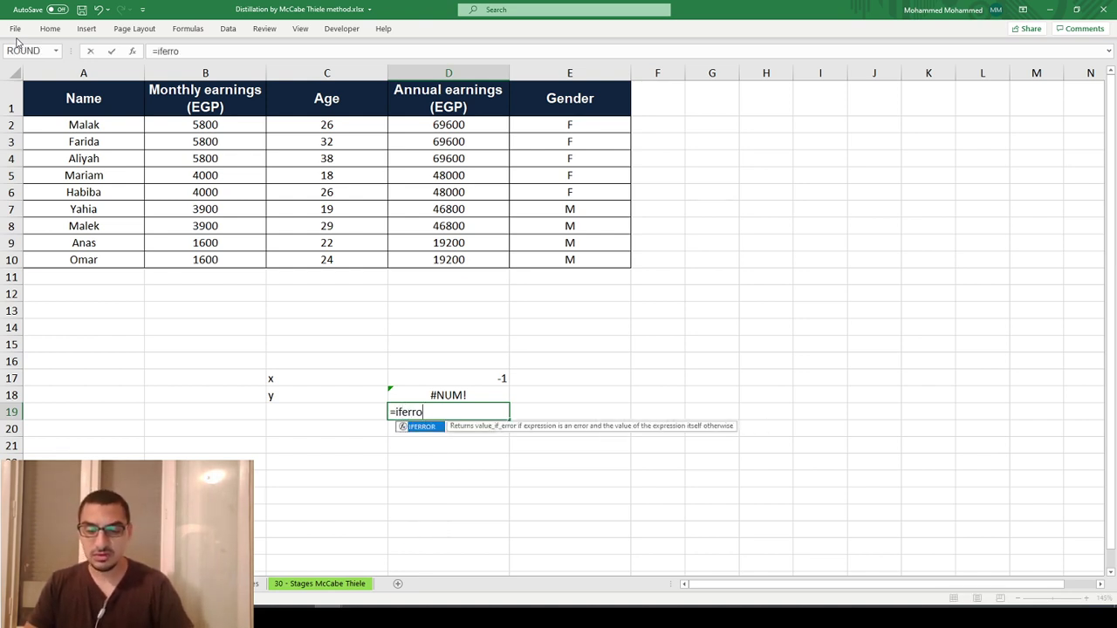
pyautogui.press('Tab')
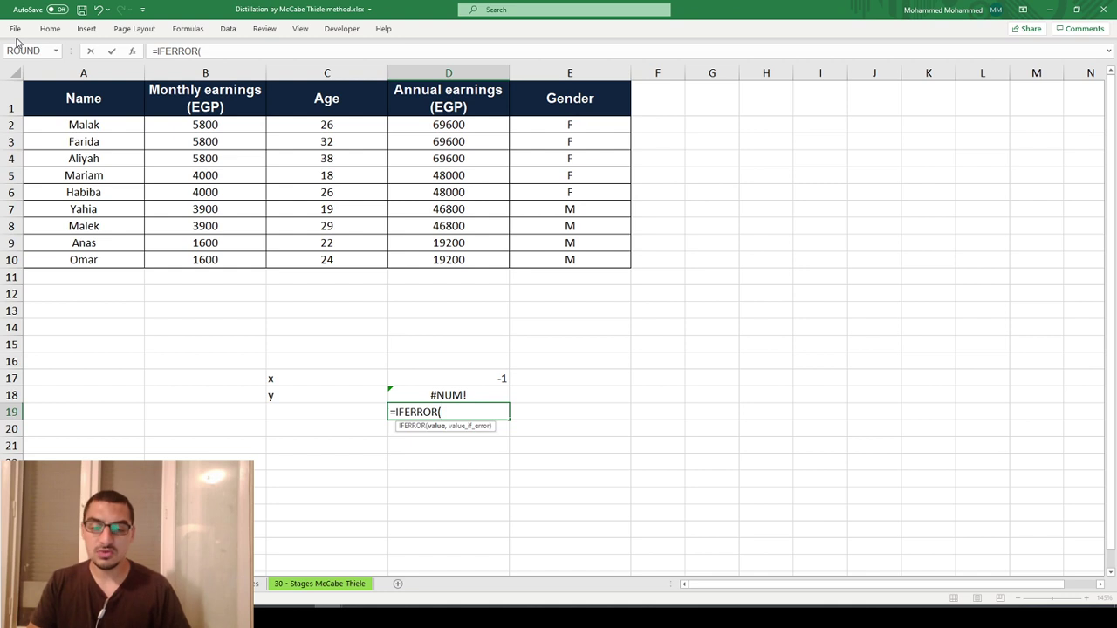
pyautogui.write('sqrt')
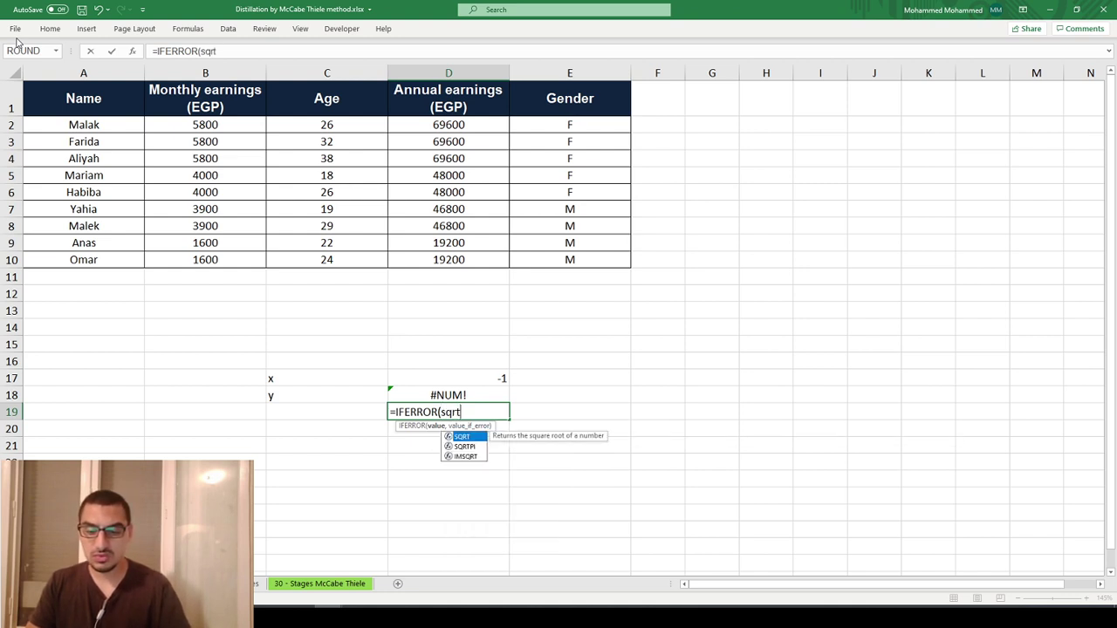
pyautogui.press('Tab')
pyautogui.press('Up')
pyautogui.press('Up')
pyautogui.write(')')
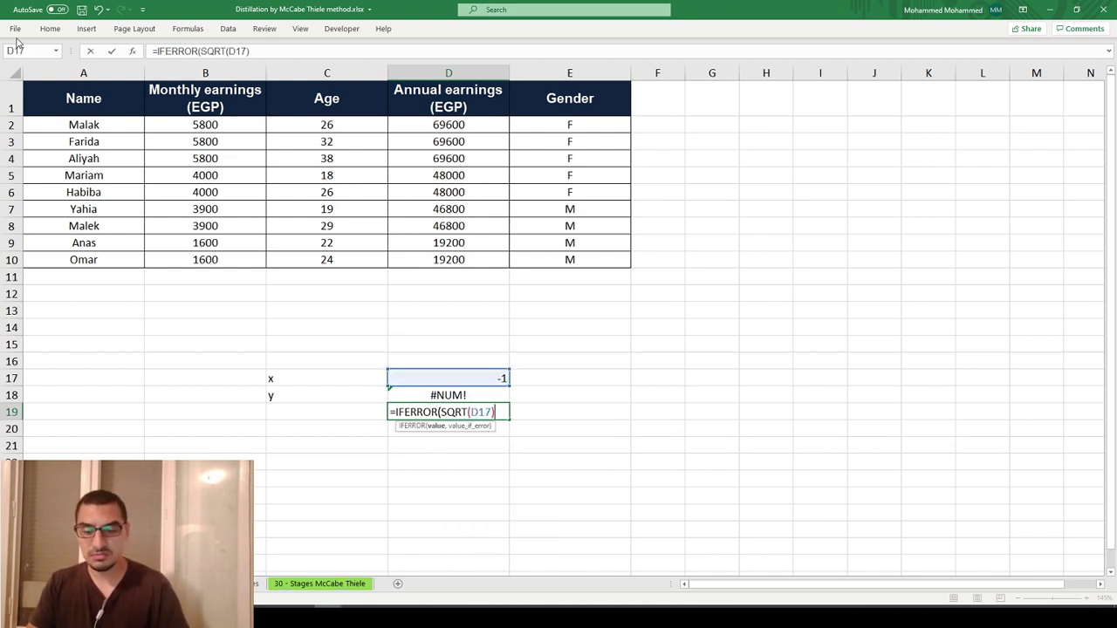
pyautogui.write(',')
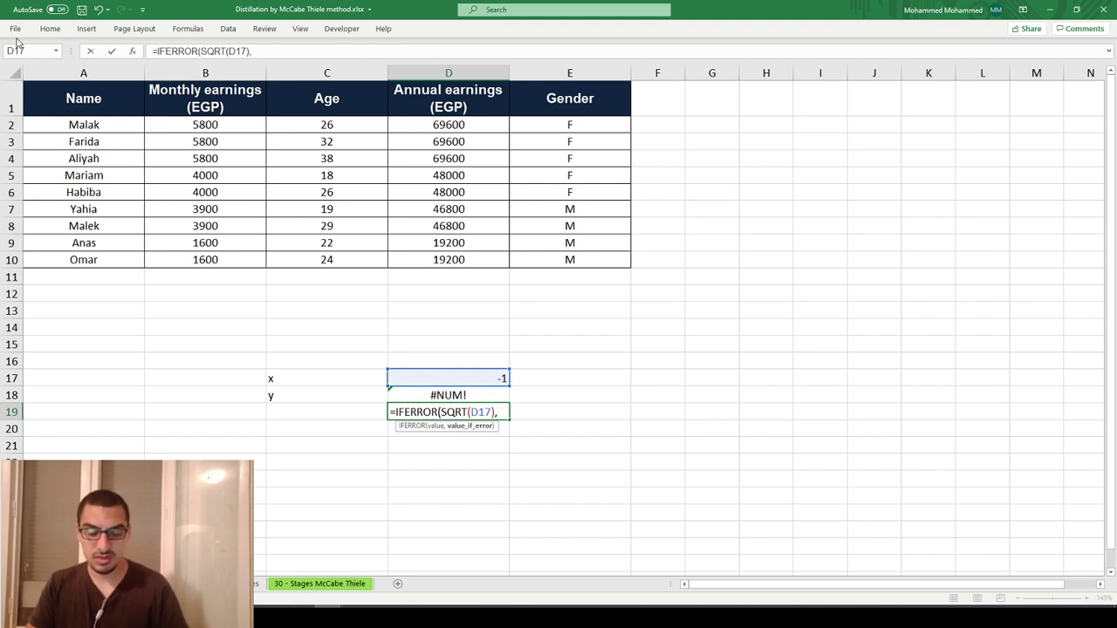
pyautogui.write('1E')
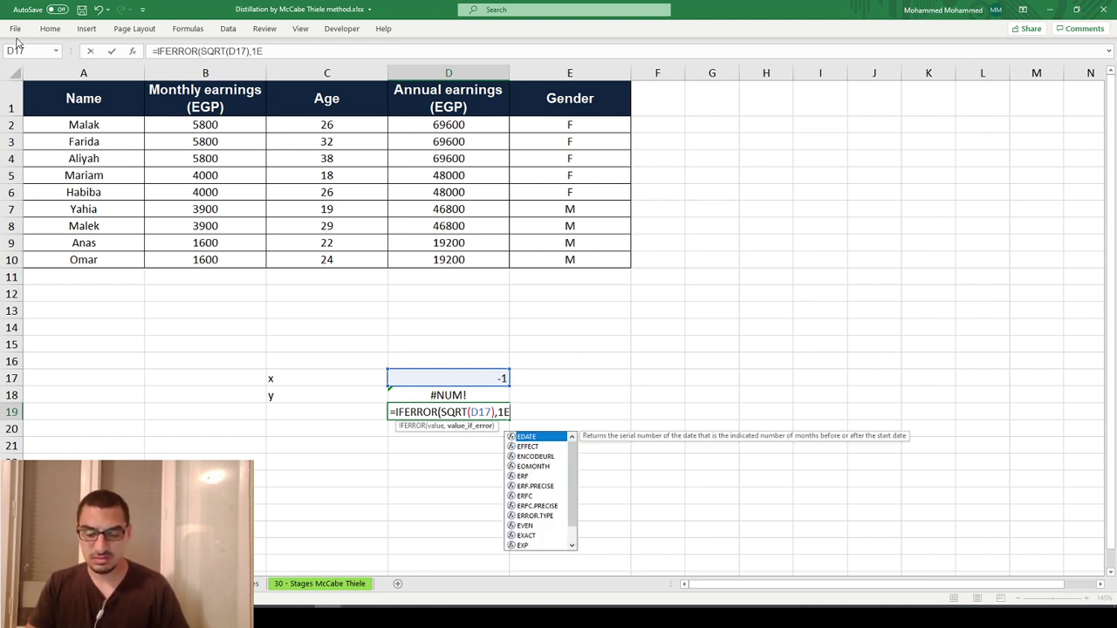
pyautogui.write('6)')
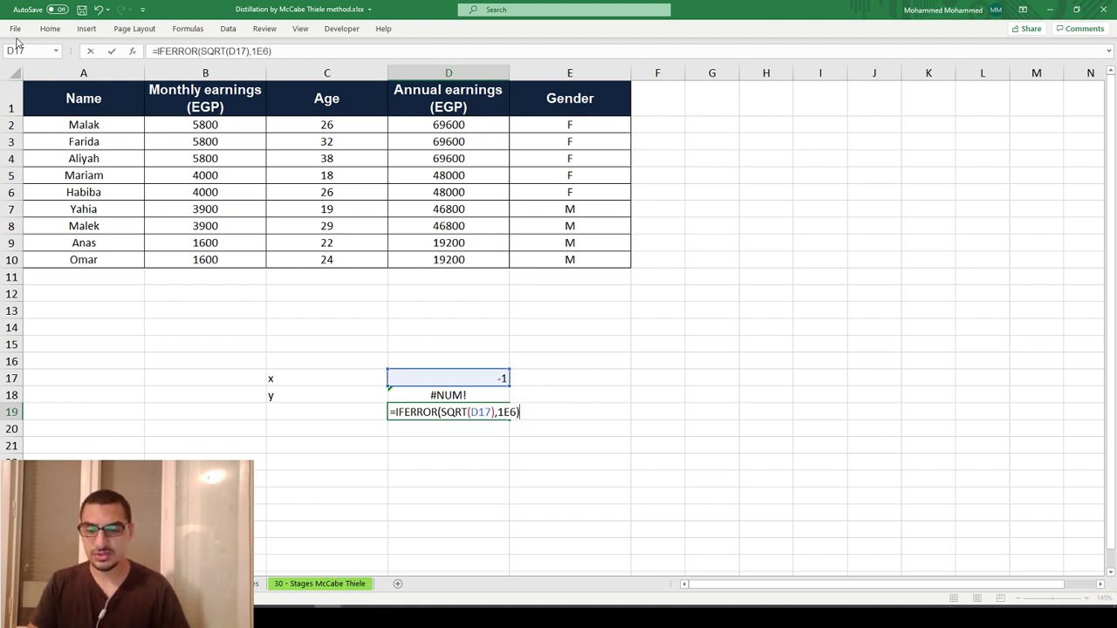
pyautogui.press('Return')
# Step: Set x in D17 to 9 to test both square-root formulas with a valid number
pyautogui.press('Up')
pyautogui.press('Down')
pyautogui.press('Up')
pyautogui.press('Up')
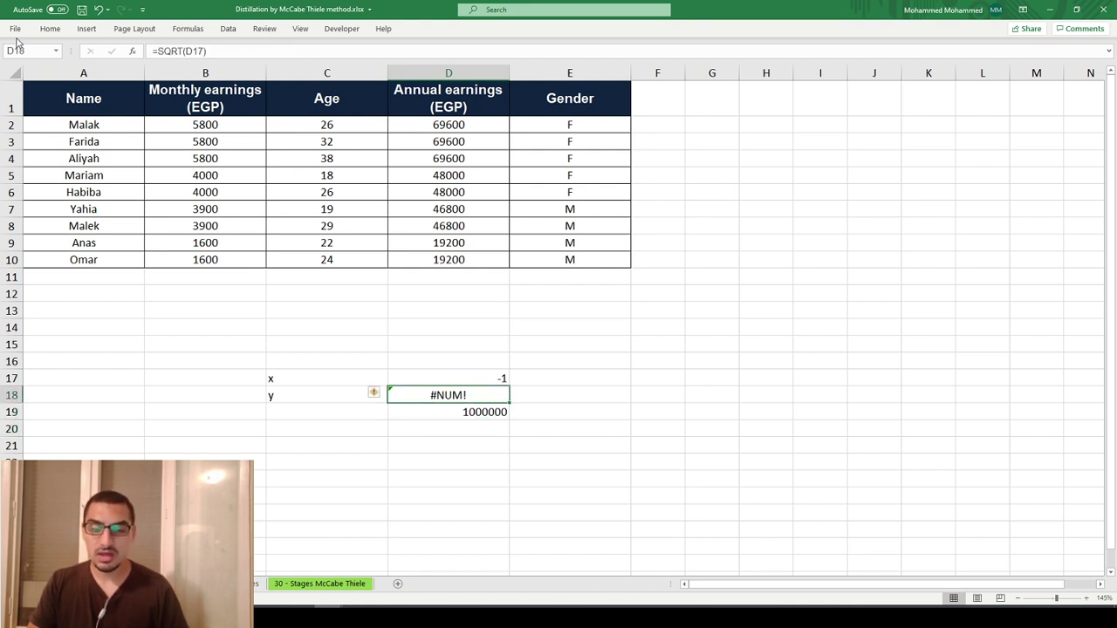
pyautogui.press('Left')
pyautogui.press('Up')
pyautogui.press('Right')
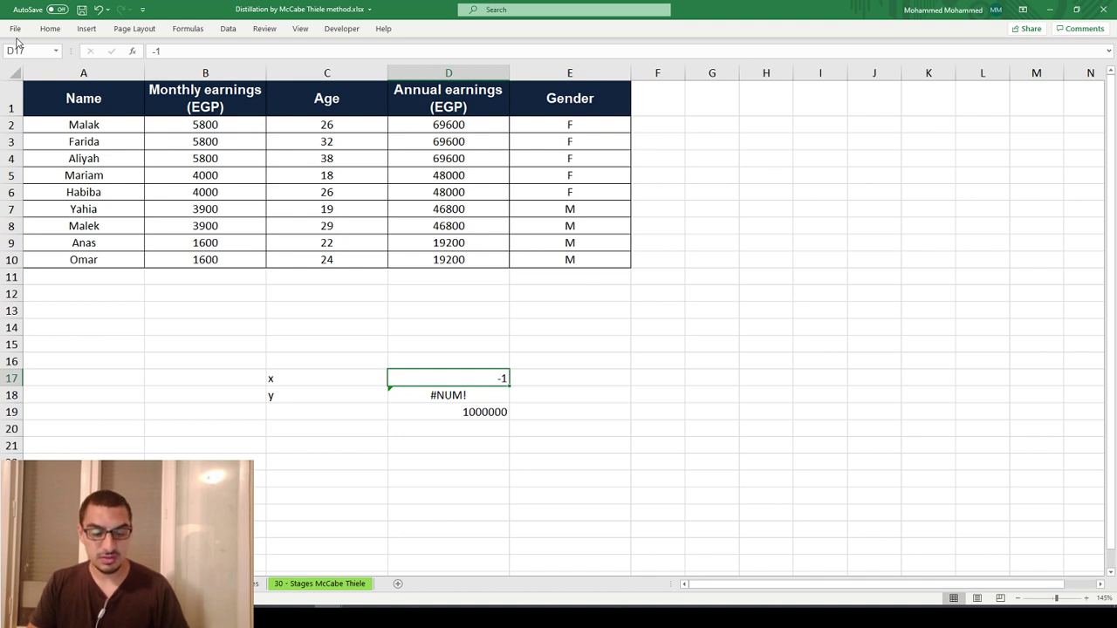
pyautogui.write('9')
pyautogui.press('Return')
# Step: Compare the formulas in D18 and D19, examining the SQRT(D17) argument inside IFERROR
pyautogui.press('Down')
pyautogui.press('Up')
pyautogui.press('Down')
pyautogui.press('Up')
pyautogui.press('F2')
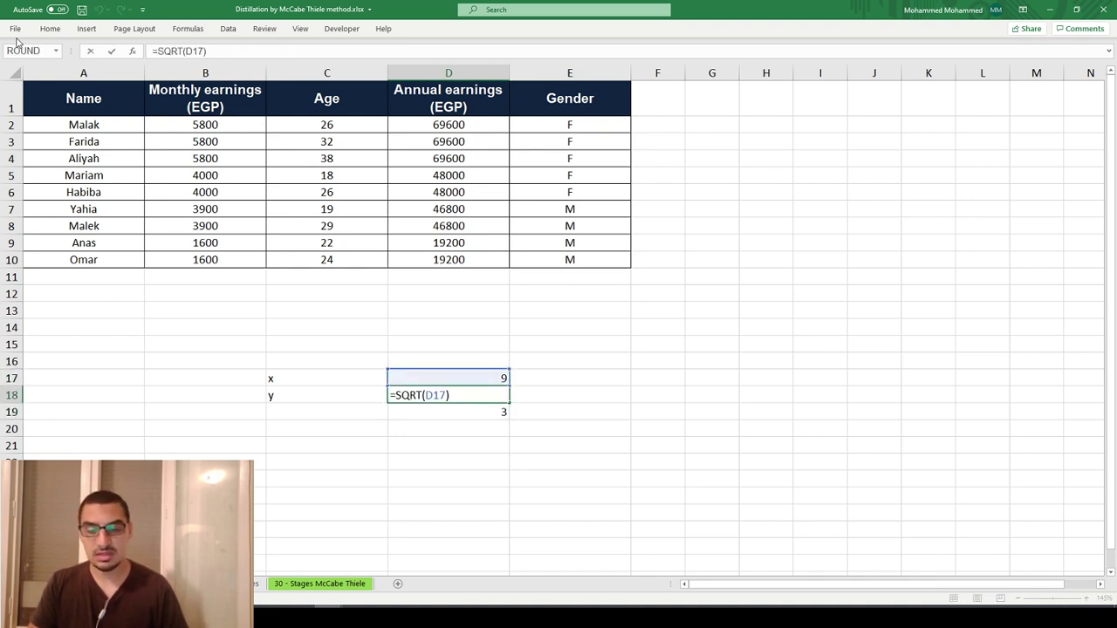
pyautogui.press('Return')
pyautogui.press('F2')
pyautogui.press('Left')
pyautogui.press('Left')
pyautogui.press('Left')
pyautogui.press('Left')
pyautogui.press('Left')
pyautogui.press('Left')
pyautogui.press('Left')
pyautogui.press('Left')
pyautogui.press('Left')
pyautogui.press('Left')
pyautogui.hotkey('shift', 'Left')
pyautogui.hotkey('shift', 'Left')
pyautogui.hotkey('shift', 'Left')
pyautogui.hotkey('shift', 'Left')
pyautogui.hotkey('shift', 'Left')
pyautogui.hotkey('shift', 'Left')
pyautogui.hotkey('shift', 'Left')
pyautogui.hotkey('shift', 'Left')
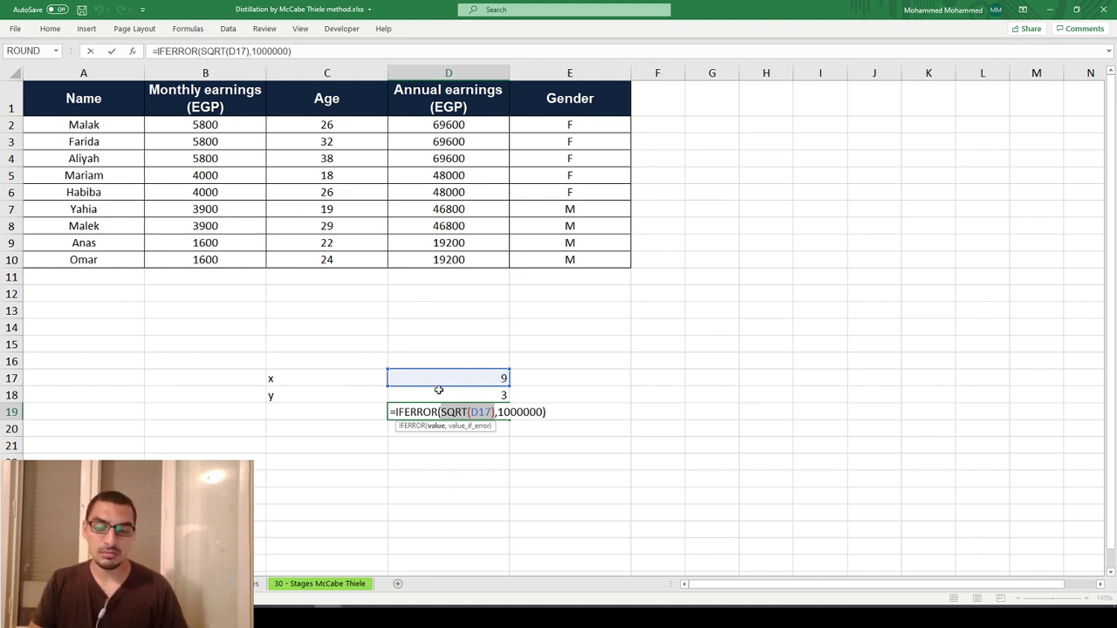
pyautogui.press('Right')
pyautogui.press('Right')
pyautogui.press('Escape')
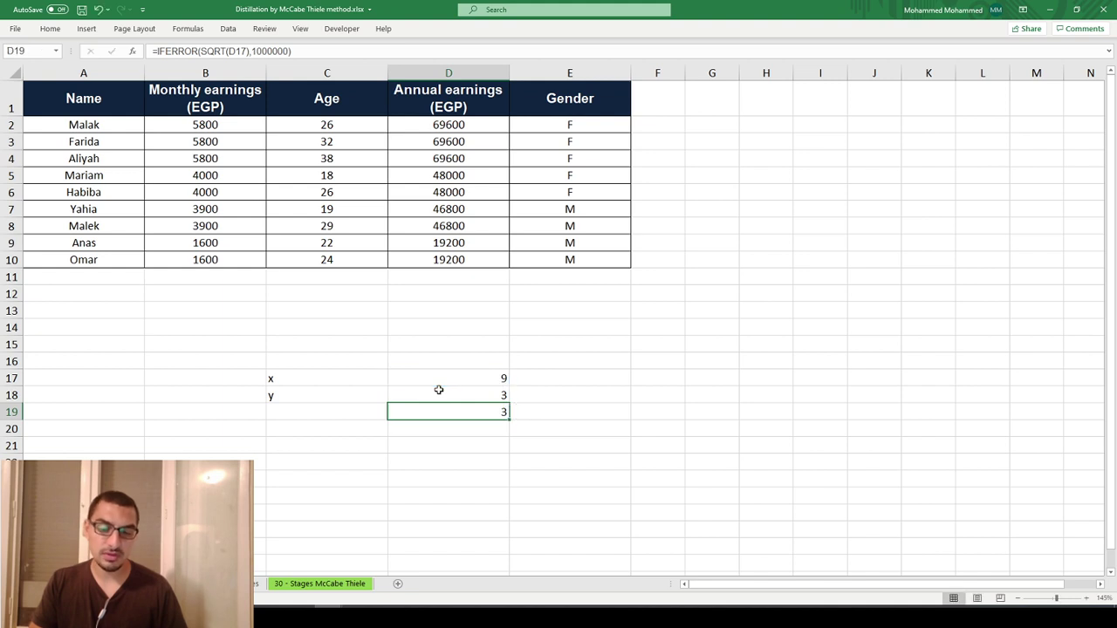
# Step: Copy the IFERROR formula text from D19 and paste it into D20 with the same references
pyautogui.press('F2')
pyautogui.write('z')
pyautogui.press('Return')
pyautogui.press('Escape')
pyautogui.press('F2')
pyautogui.hotkey('shift', 'Home')
pyautogui.hotkey('ctrl', 'c')
pyautogui.press('Return')
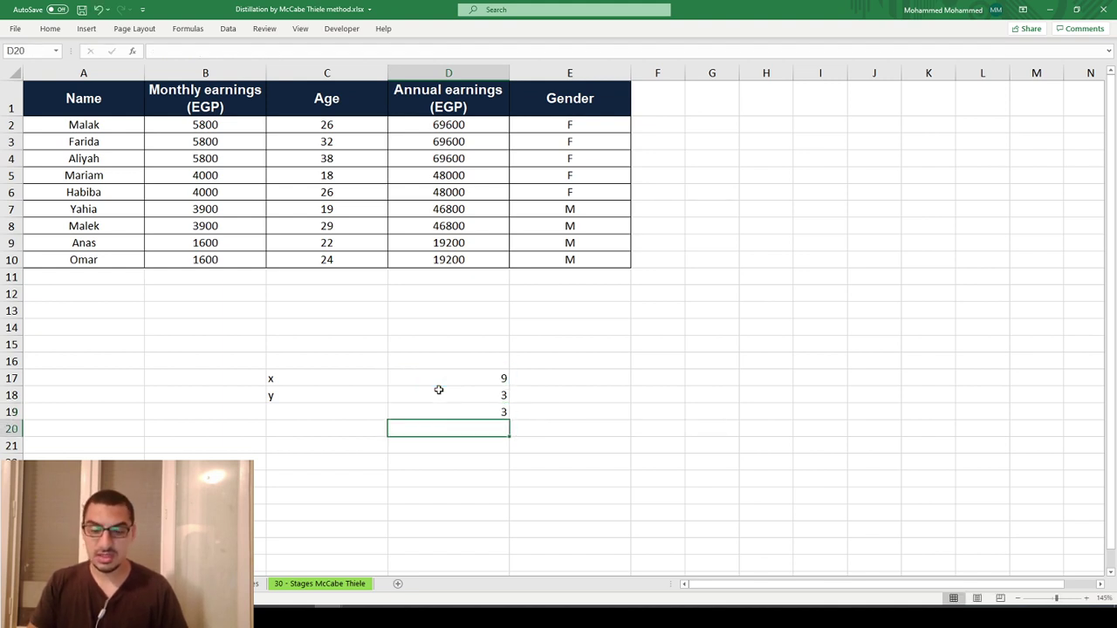
pyautogui.press('F2')
pyautogui.hotkey('ctrl', 'v')
# Step: Replace the 1000000 fallback in D20's IFERROR formula with the text "Not available"
pyautogui.hotkey('shift', 'Left')
pyautogui.hotkey('shift', 'Left')
pyautogui.hotkey('shift', 'Left')
pyautogui.hotkey('shift', 'Left')
pyautogui.hotkey('shift', 'Left')
pyautogui.hotkey('shift', 'Left')
pyautogui.hotkey('shift', 'Left')
pyautogui.hotkey('shift', 'Left')
pyautogui.hotkey('shift', 'Left')
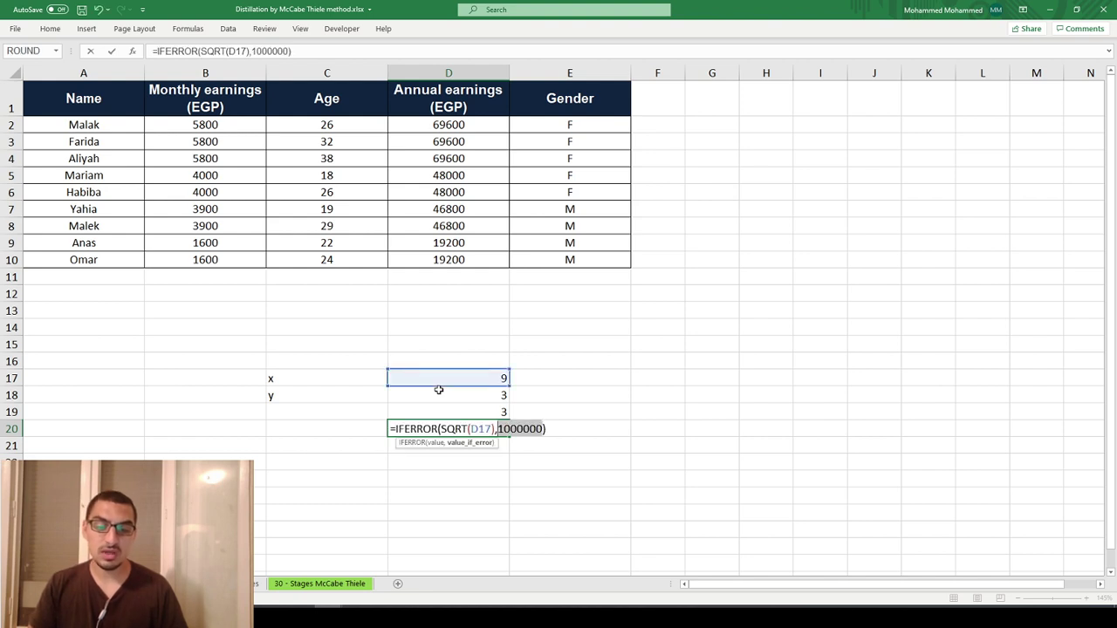
pyautogui.hotkey('shift', 'Right')
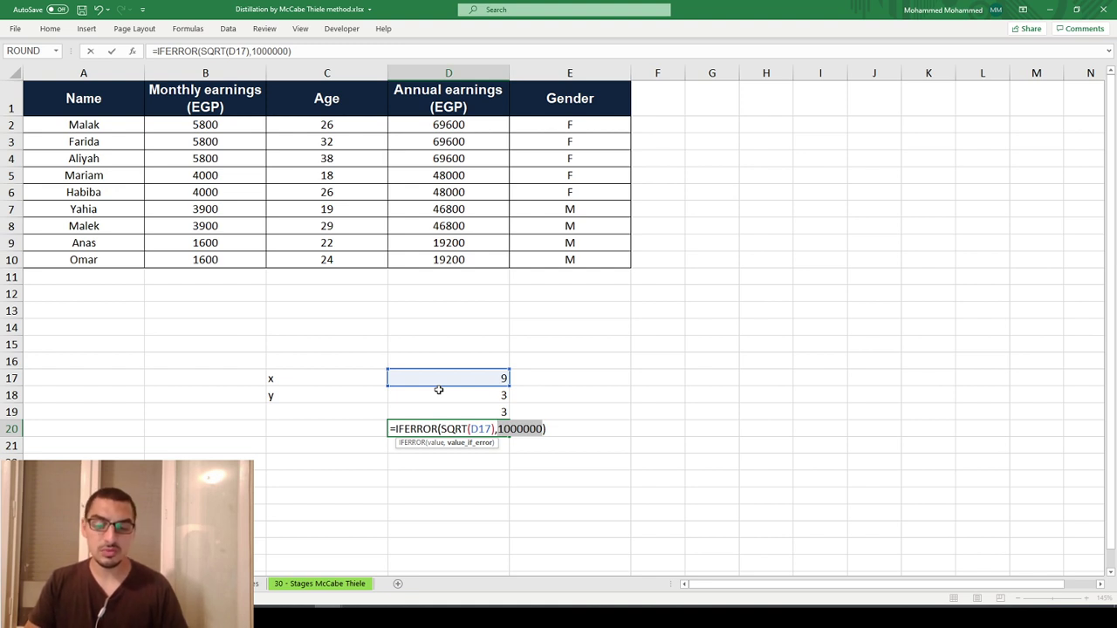
pyautogui.write('"Not ')
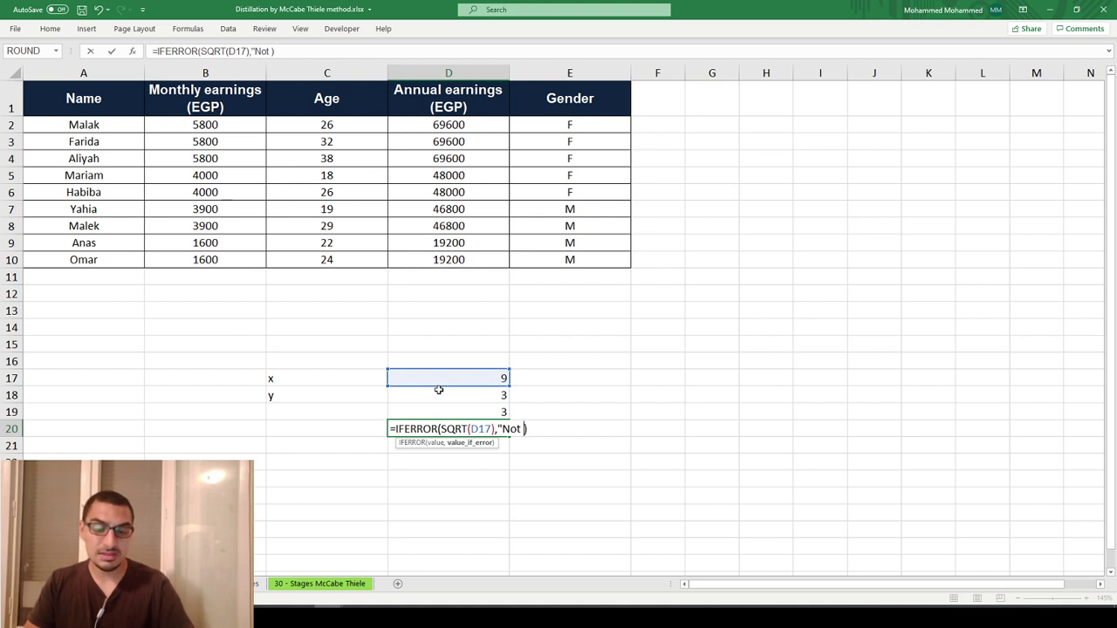
pyautogui.write('va')
pyautogui.press('BackSpace')
pyautogui.press('BackSpace')
pyautogui.write('av')
pyautogui.write('ial')
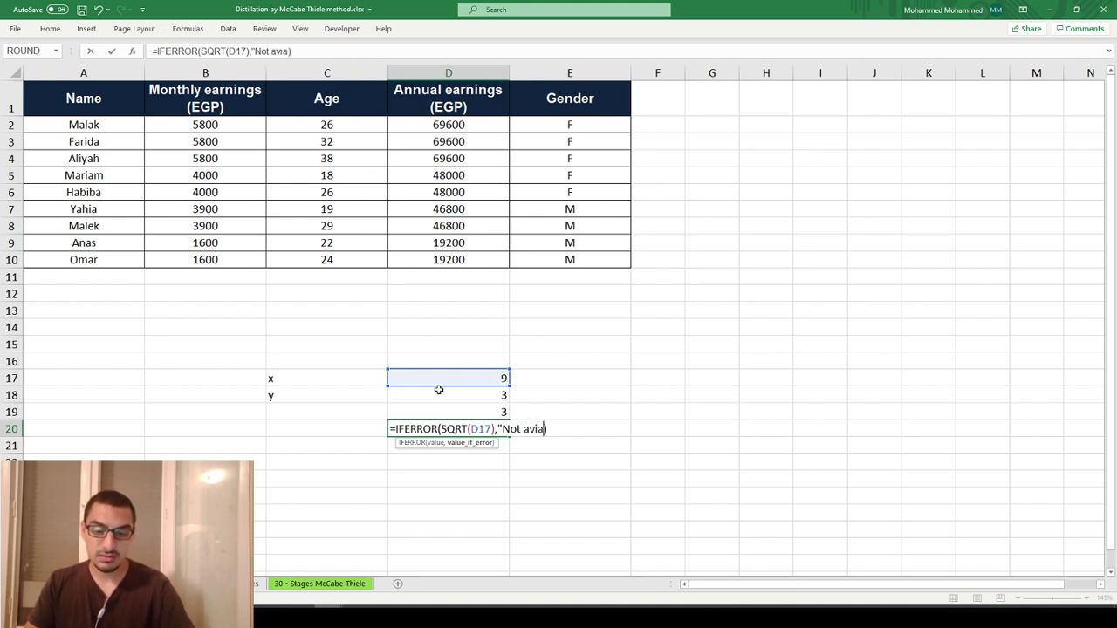
pyautogui.press('BackSpace')
pyautogui.press('BackSpace')
pyautogui.press('BackSpace')
pyautogui.write('ailable"')
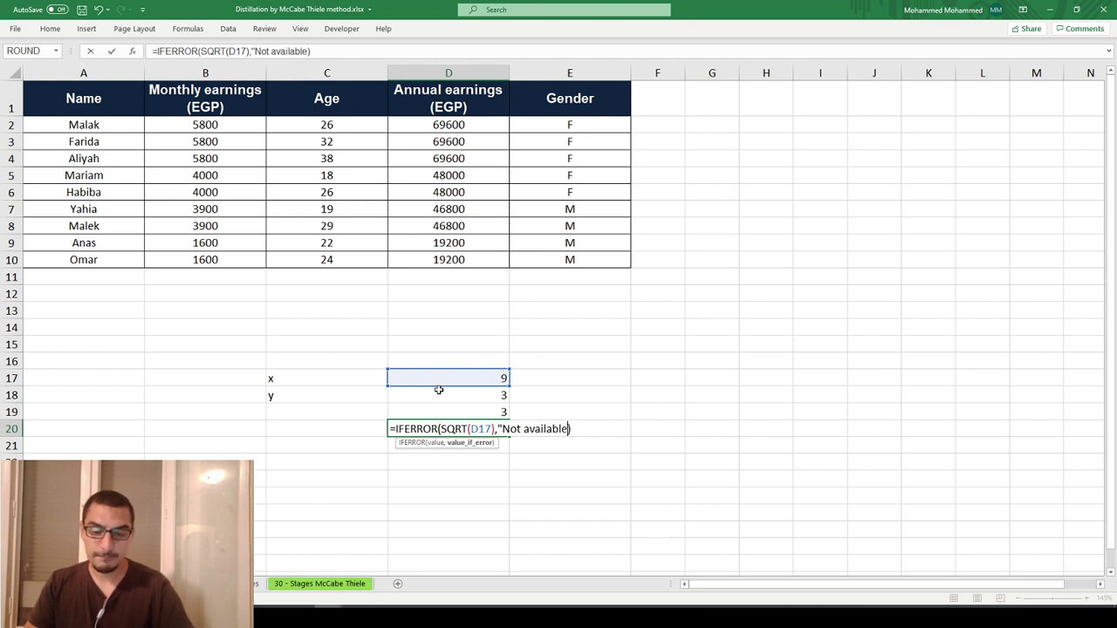
pyautogui.press('Return')
# Step: Set x in D17 to -1 to test the formulas with an invalid square-root input
pyautogui.press('Up')
pyautogui.press('Up')
pyautogui.press('Up')
pyautogui.press('Up')
pyautogui.write('-1')
pyautogui.press('Return')
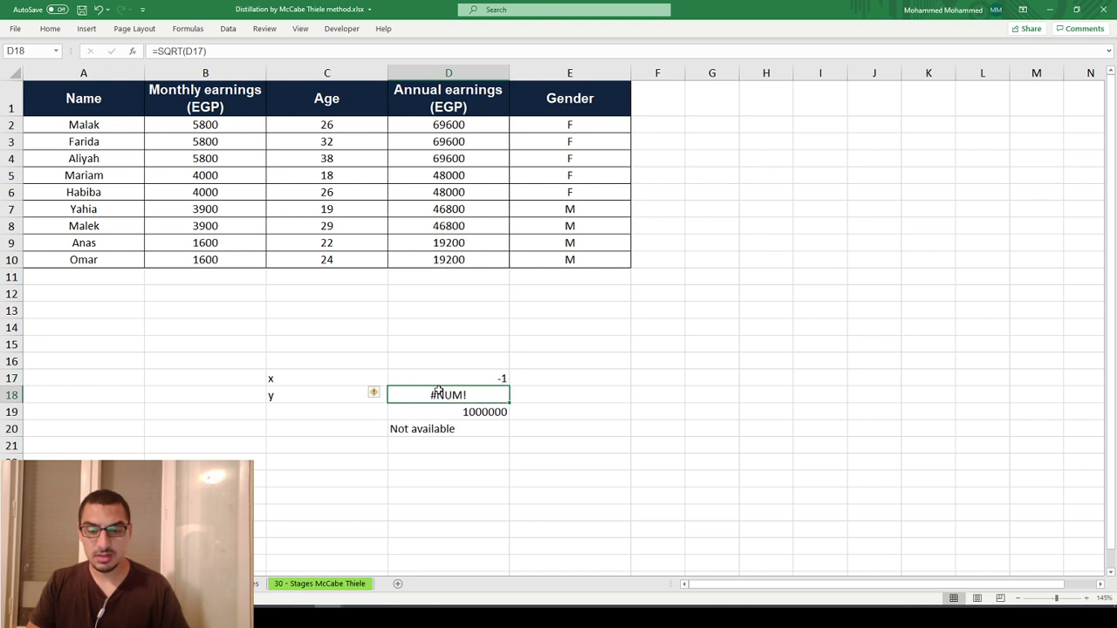
# Step: Compare the formulas and results in D18, D19 and D20, examining each IFERROR fallback argument
pyautogui.press('Down')
pyautogui.press('Down')
pyautogui.press('F2')
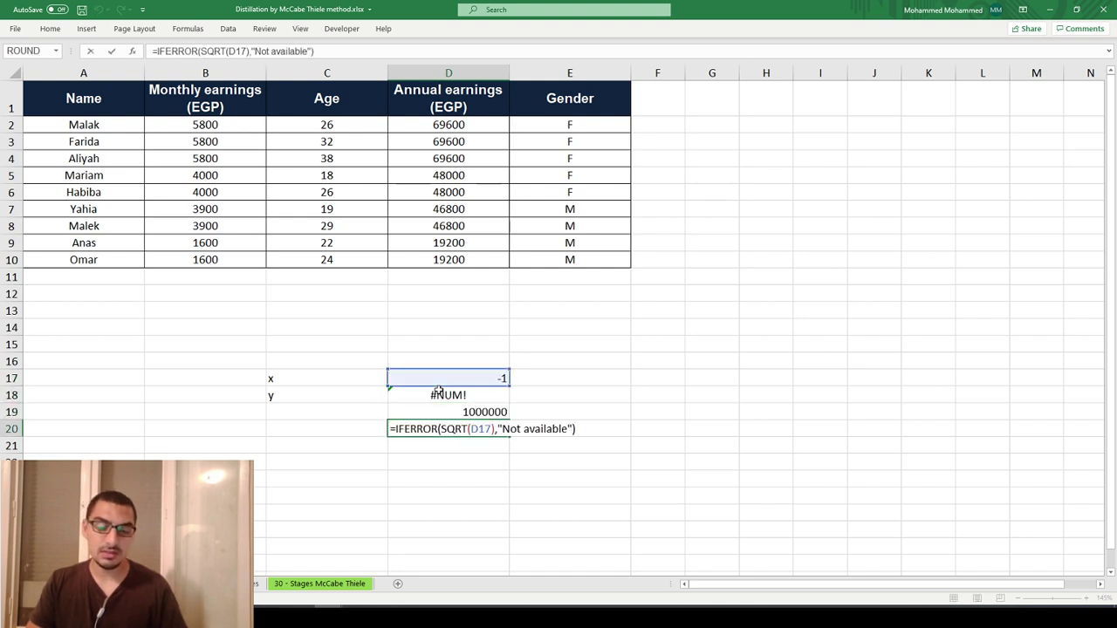
pyautogui.press('Escape')
pyautogui.press('Up')
pyautogui.press('F2')
pyautogui.press('Escape')
pyautogui.press('Up')
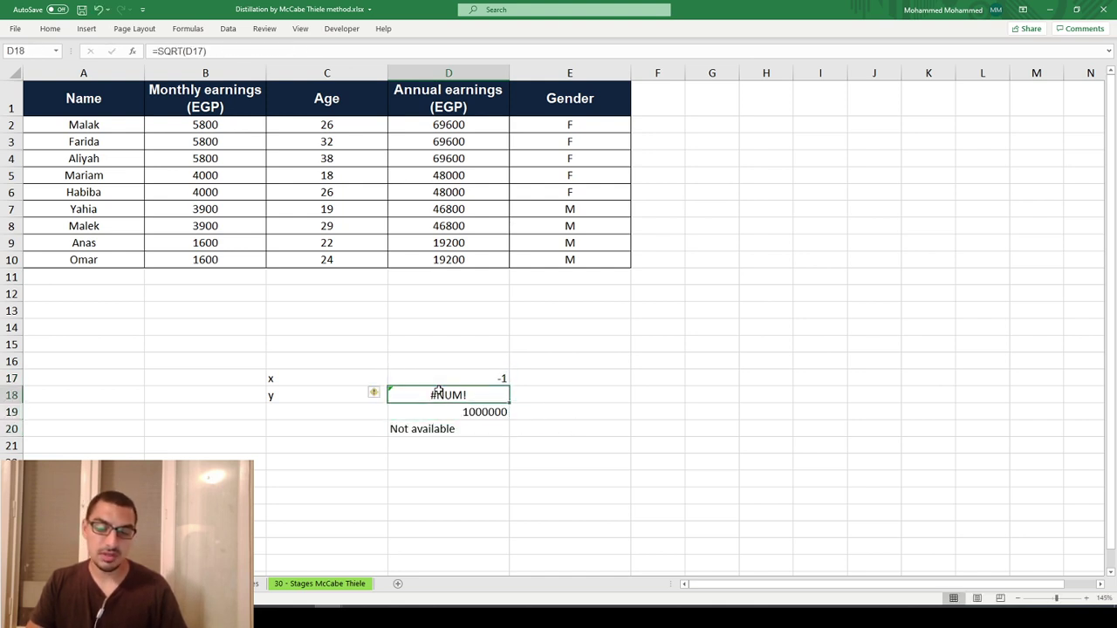
pyautogui.press('Down')
pyautogui.press('Down')
pyautogui.press('Up')
pyautogui.press('Down')
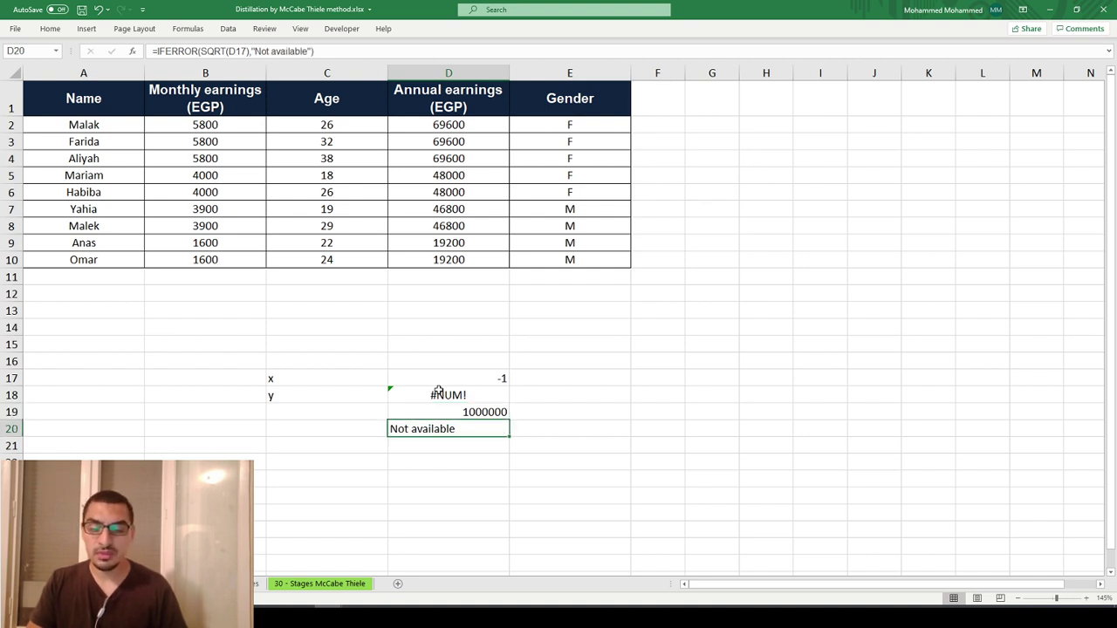
# Step: Copy the IFERROR formula text from D20 and paste it into D21 with the same references
pyautogui.press('F2')
pyautogui.press('Return')
pyautogui.press('F2')
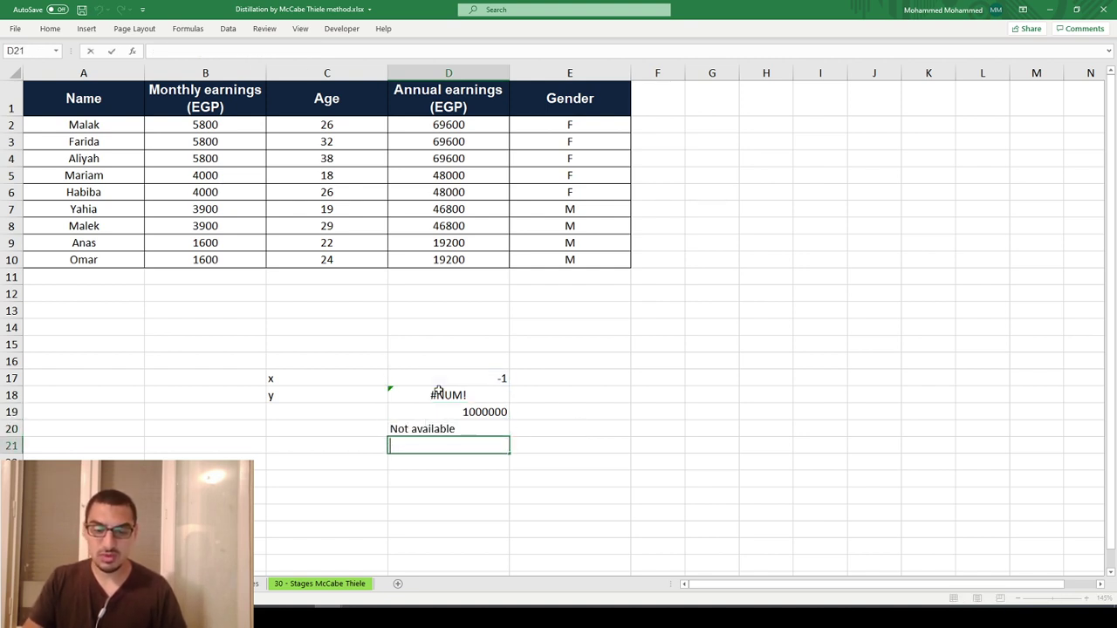
pyautogui.hotkey('ctrl', 'v')
# Step: Replace the "Not available" fallback in D21's IFERROR formula with the expression D17^2
pyautogui.press('Left')
pyautogui.hotkey('shift', 'Left')
pyautogui.hotkey('shift', 'Left')
pyautogui.hotkey('shift', 'Left')
pyautogui.hotkey('shift', 'Left')
pyautogui.hotkey('shift', 'Left')
pyautogui.hotkey('shift', 'Left')
pyautogui.hotkey('shift', 'Left')
pyautogui.hotkey('shift', 'Left')
pyautogui.hotkey('shift', 'Left')
pyautogui.hotkey('shift', 'Left')
pyautogui.hotkey('shift', 'Left')
pyautogui.hotkey('shift', 'Left')
pyautogui.hotkey('shift', 'Left')
pyautogui.hotkey('shift', 'Left')
pyautogui.hotkey('shift', 'Left')
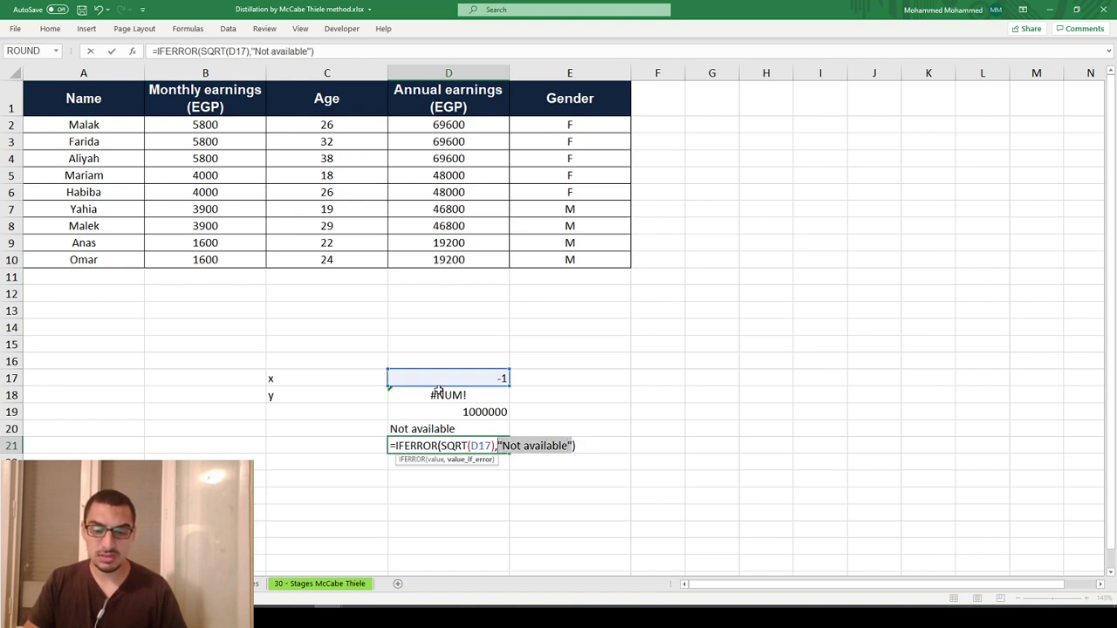
pyautogui.write('D17^2')
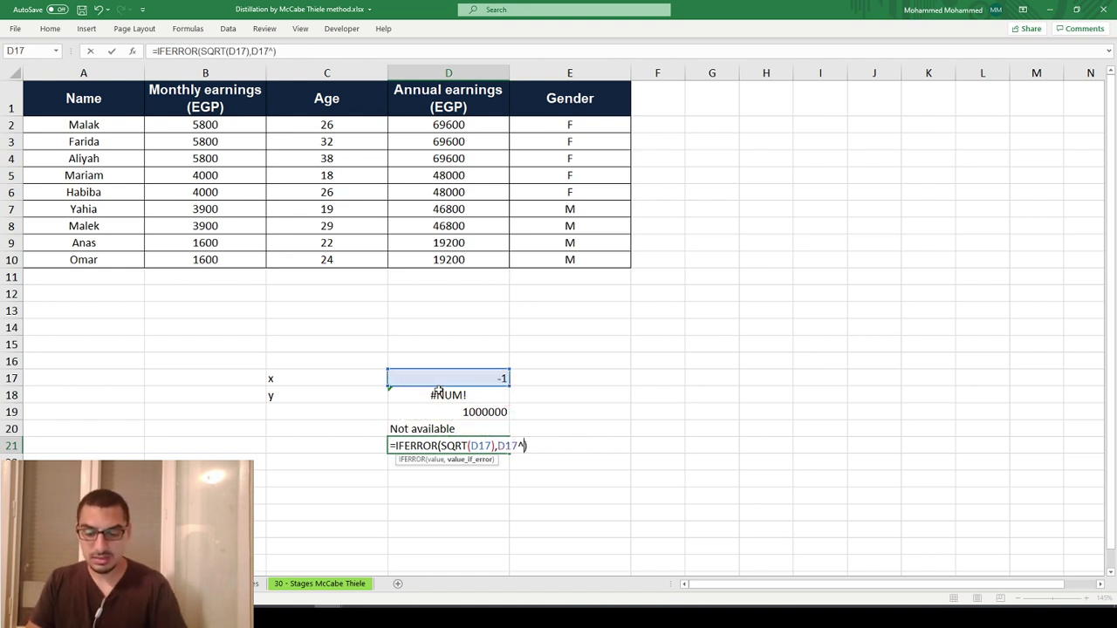
pyautogui.press('Return')
# Step: Set x in D17 to -10 to test the squared fallback in D21
pyautogui.press('Up')
pyautogui.press('Up')
pyautogui.press('Up')
pyautogui.press('Up')
pyautogui.press('Up')
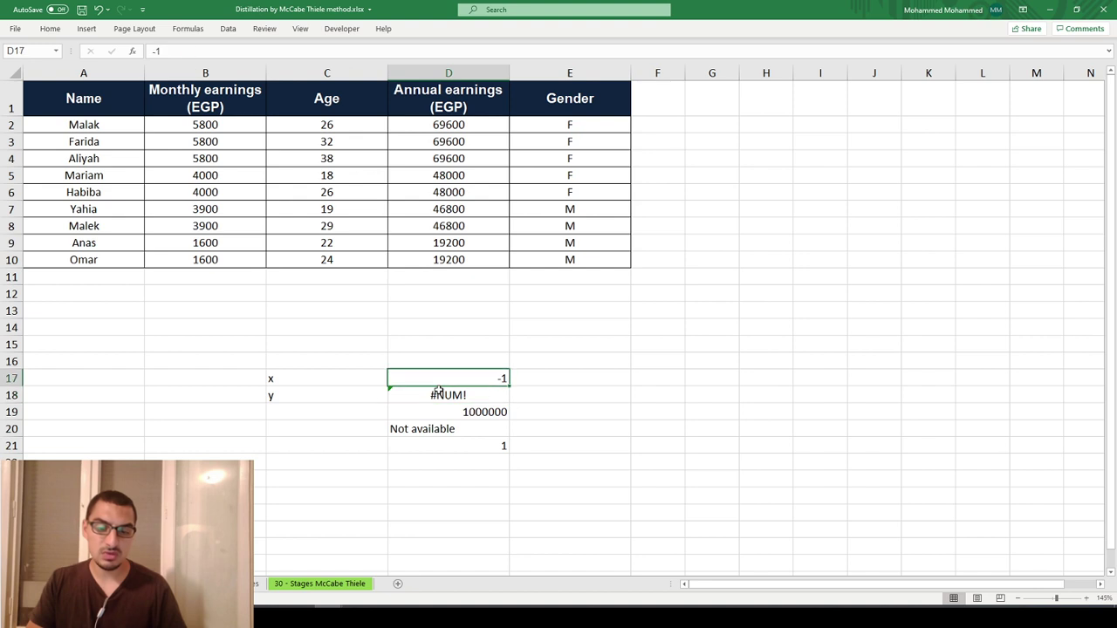
pyautogui.write('-10')
pyautogui.press('Return')
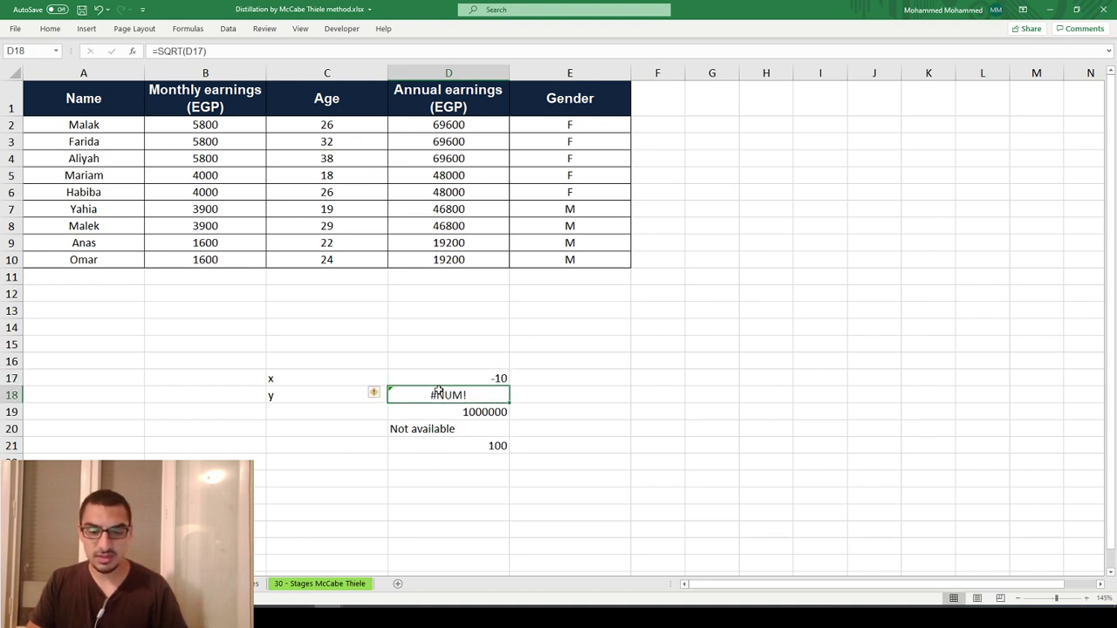
pyautogui.press('Down')
pyautogui.press('Down')
pyautogui.press('Up')
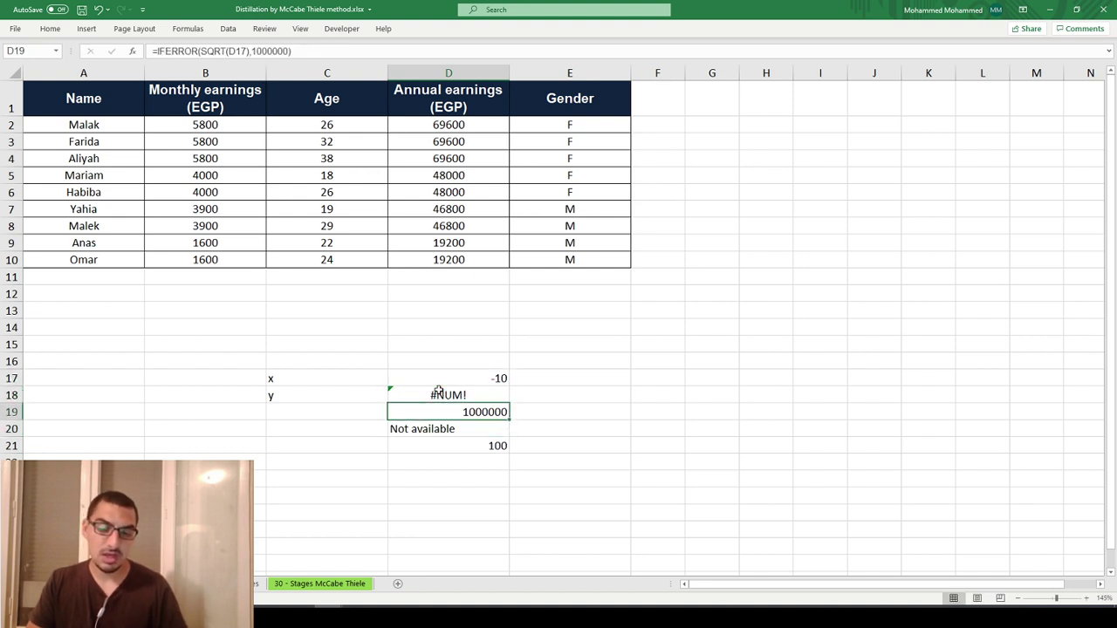
pyautogui.press('Up')
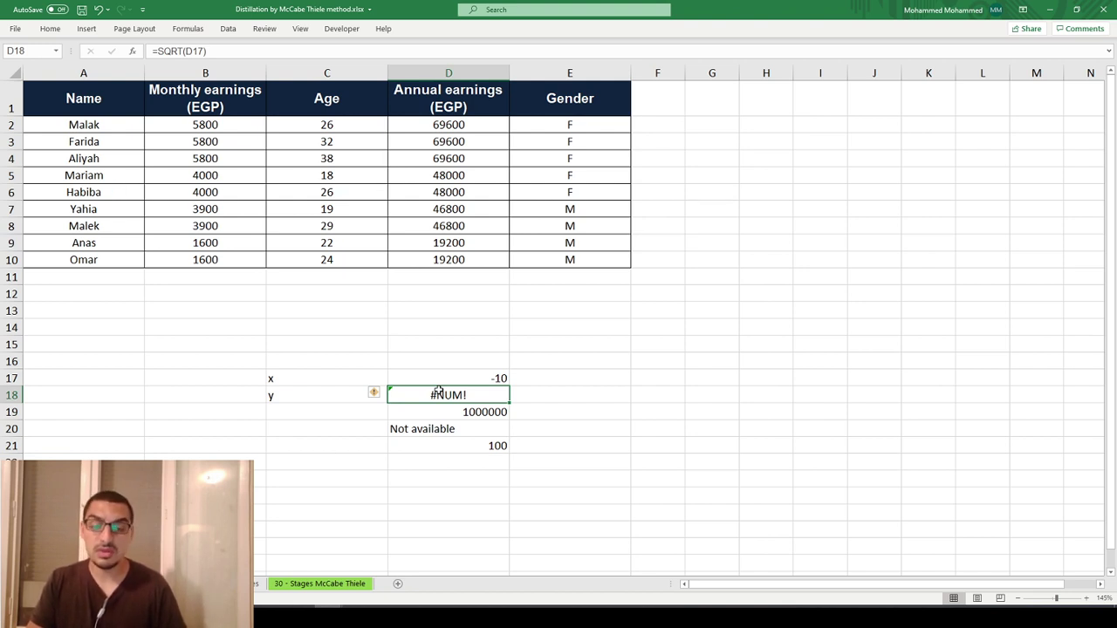
pyautogui.press('Up')
pyautogui.press('Up')
pyautogui.press('Up')
pyautogui.press('Up')
pyautogui.press('Left')
pyautogui.press('Left')
pyautogui.press('Up')
pyautogui.press('Right')
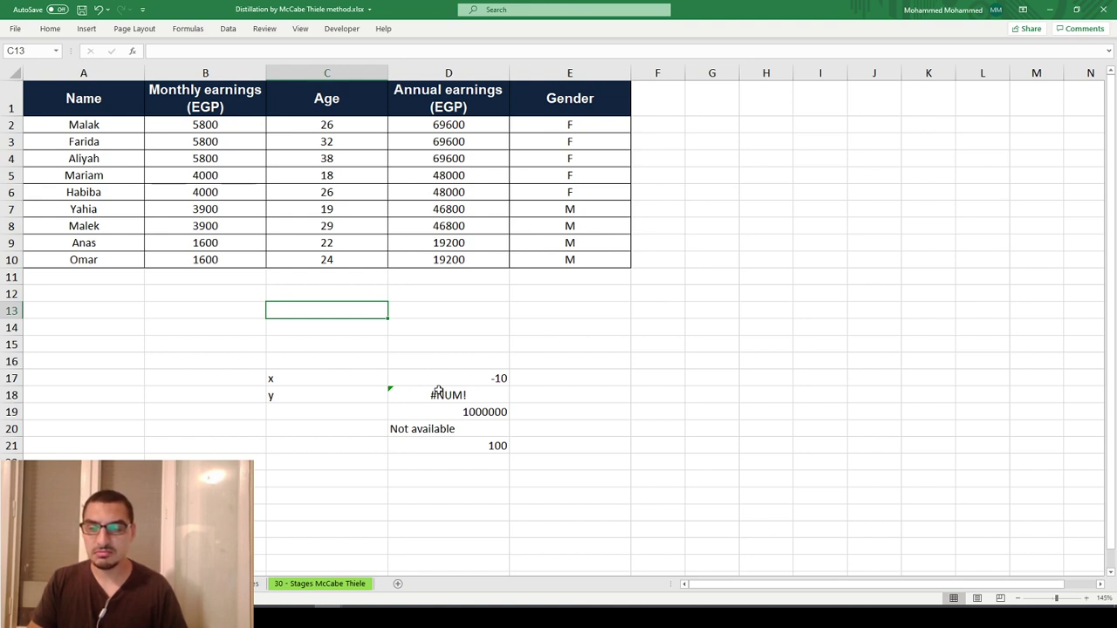
pyautogui.press('Down')
pyautogui.press('Right')
pyautogui.press('Down')
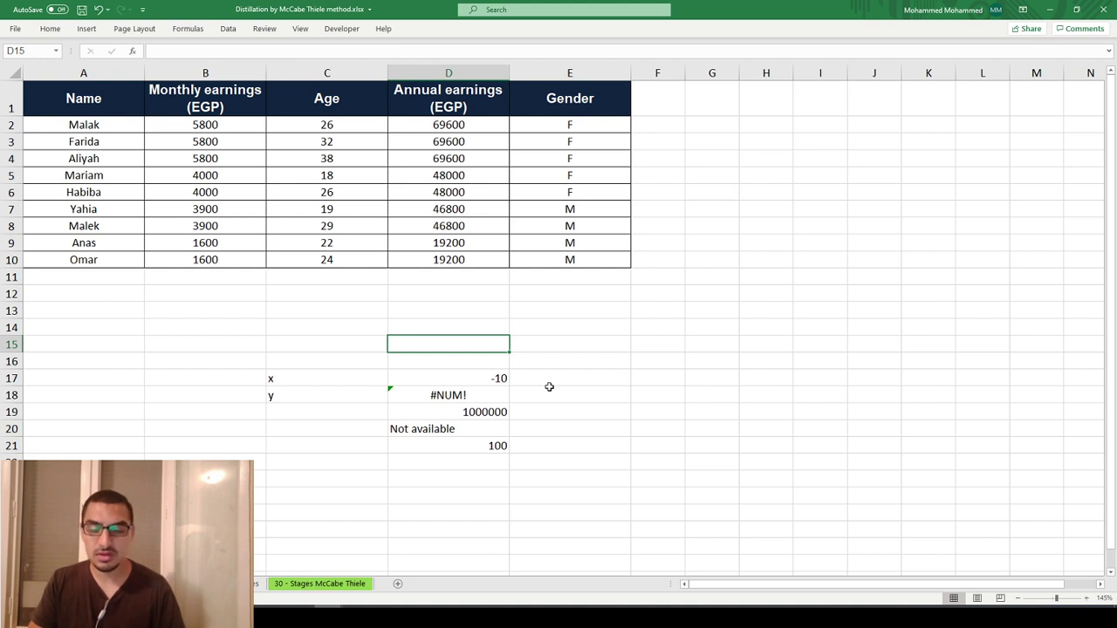
pyautogui.press('Down')
pyautogui.press('Down')
pyautogui.press('Down')
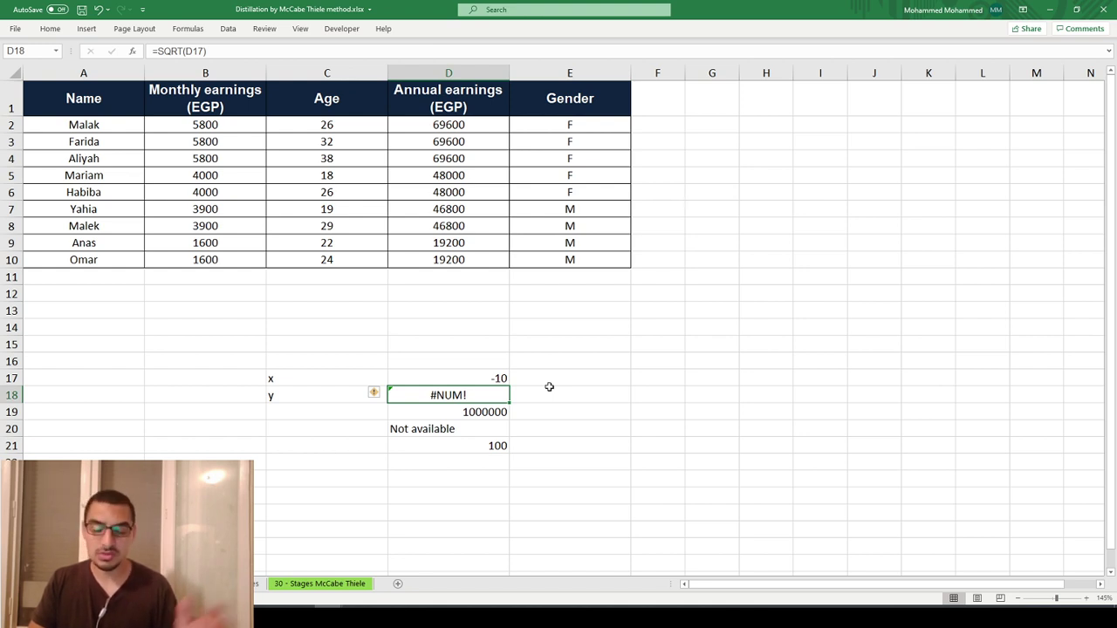
pyautogui.press('Up')
pyautogui.press('Up')
pyautogui.press('Up')
pyautogui.press('Up')
pyautogui.press('Up')
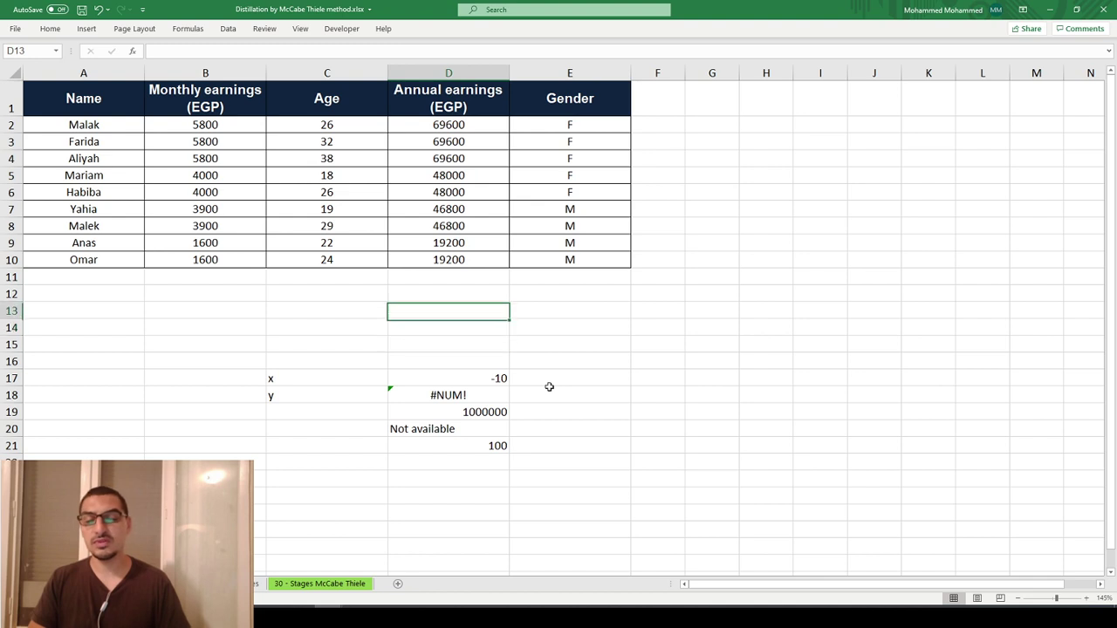
pyautogui.press('Left')
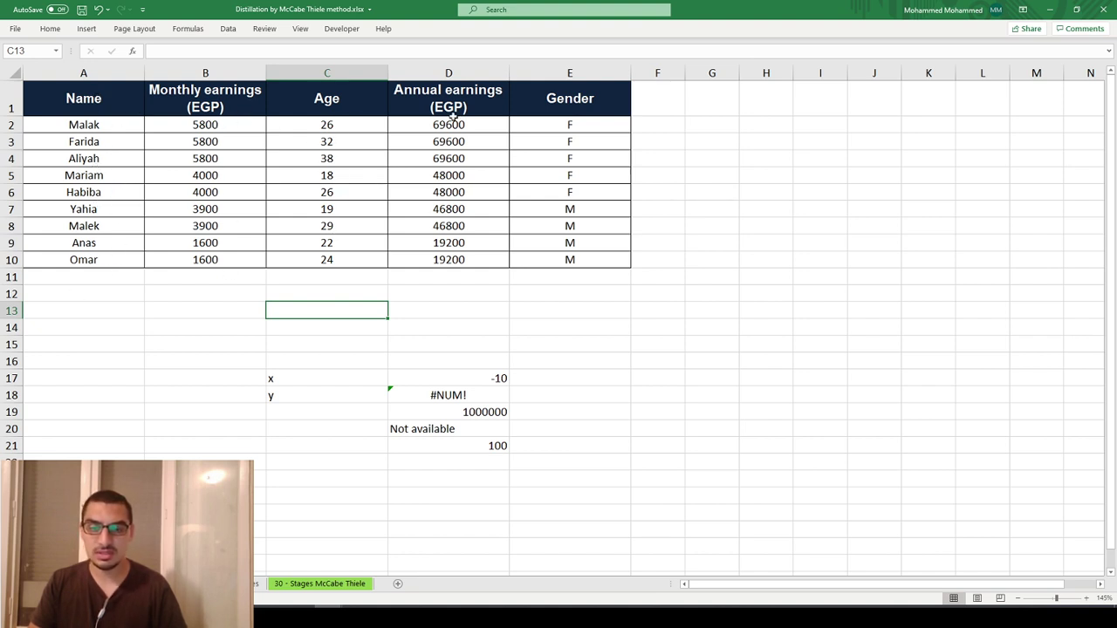
# Step: Enter the person's name from table row 9 in C13 as the lookup value
pyautogui.keyDown('shift'); pyautogui.click(354, 381); pyautogui.keyUp('shift')
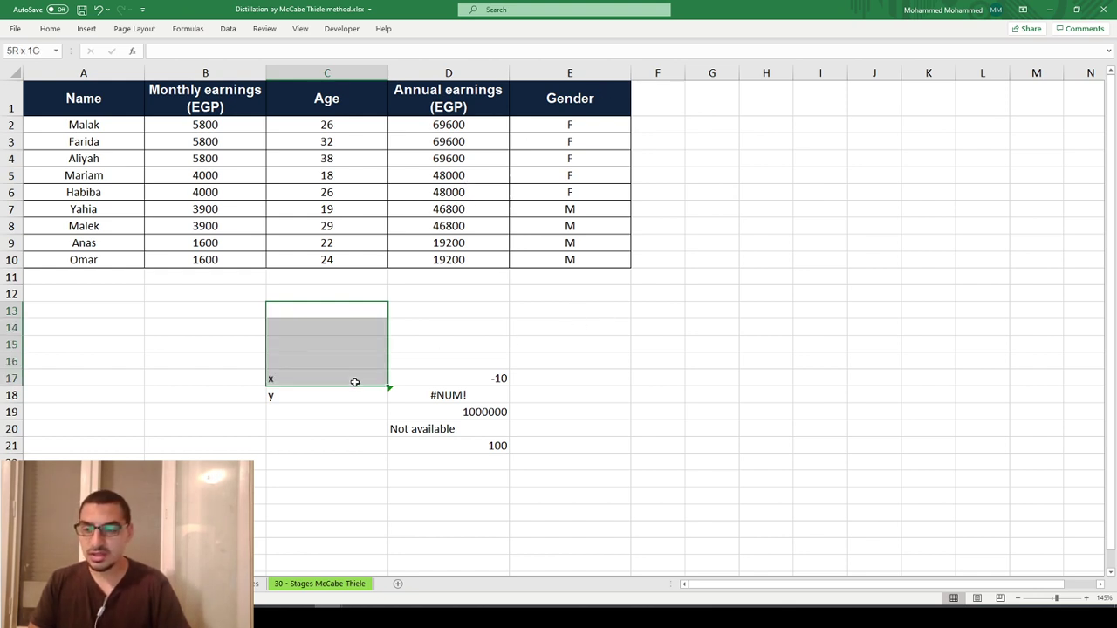
pyautogui.press('Left')
pyautogui.press('Right')
pyautogui.press('Up')
pyautogui.press('Down')
pyautogui.write('Ana')
pyautogui.press('Tab')
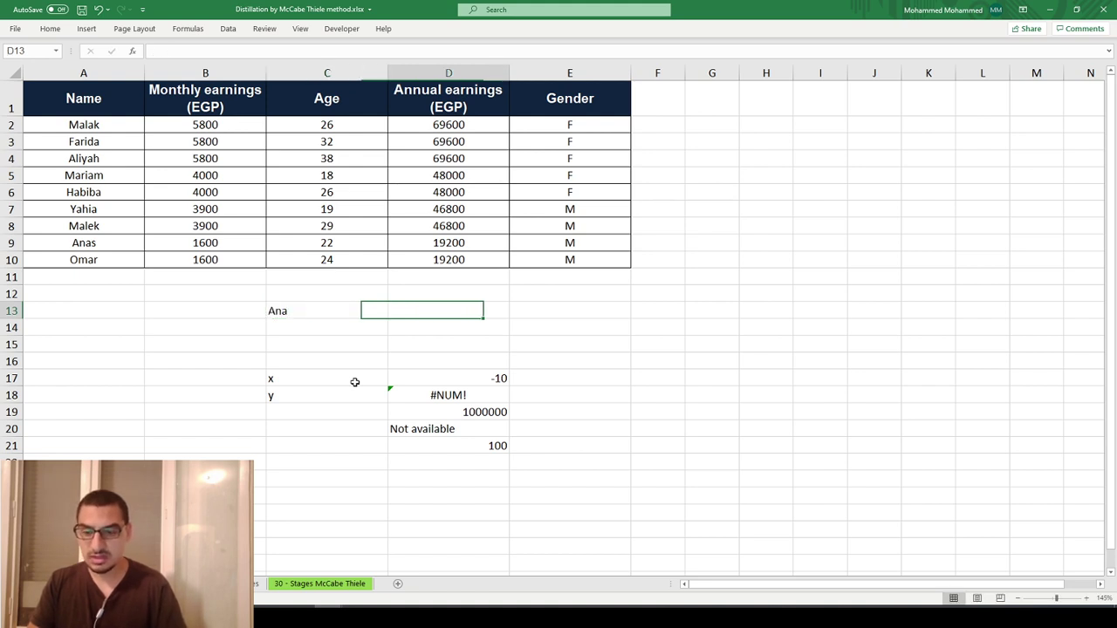
pyautogui.press('Left')
pyautogui.press('F2')
pyautogui.write('s')
pyautogui.press('Tab')
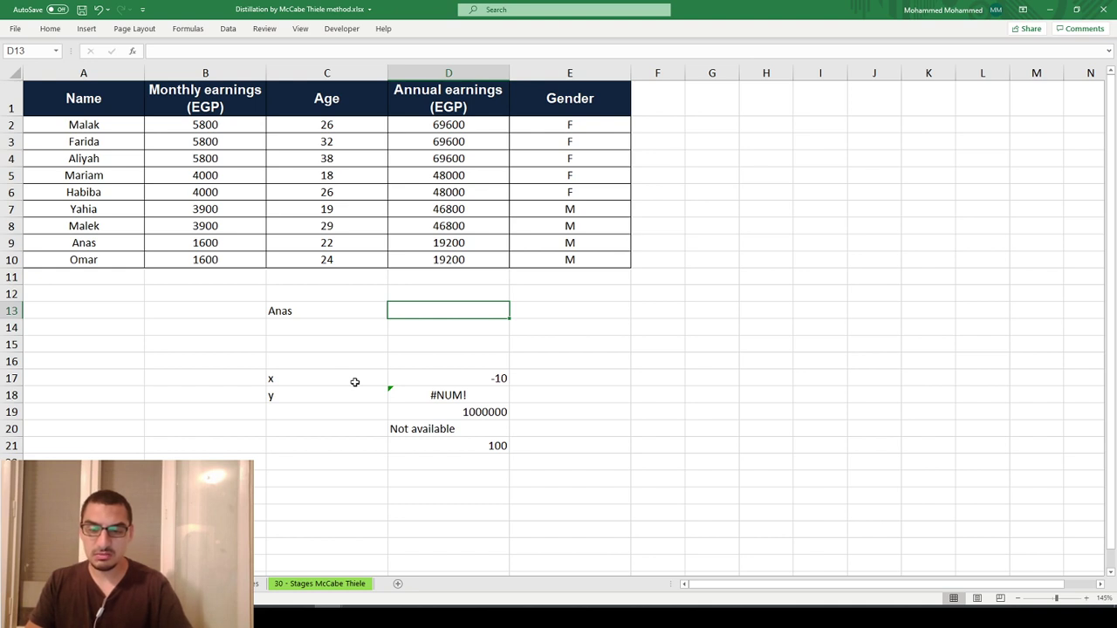
pyautogui.write('=anas')
pyautogui.press('Tab')
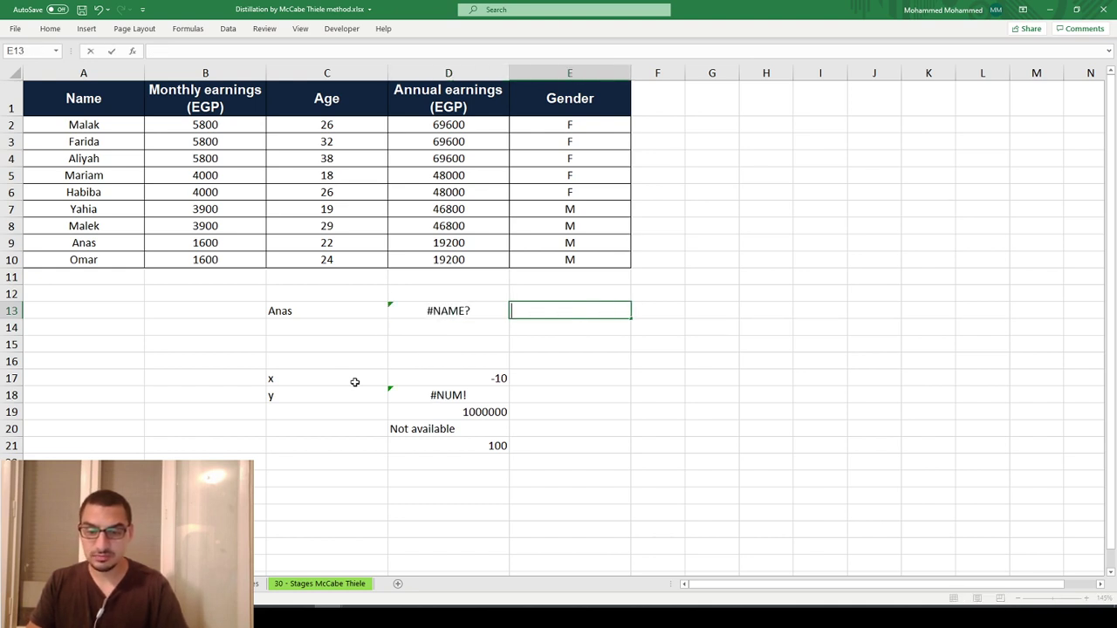
pyautogui.press('Left')
# Step: Enter =VLOOKUP(C13,A1:E10,4,FALSE) in D13 to return the annual earnings for the name in C13
pyautogui.write('=vl')
pyautogui.press('Tab')
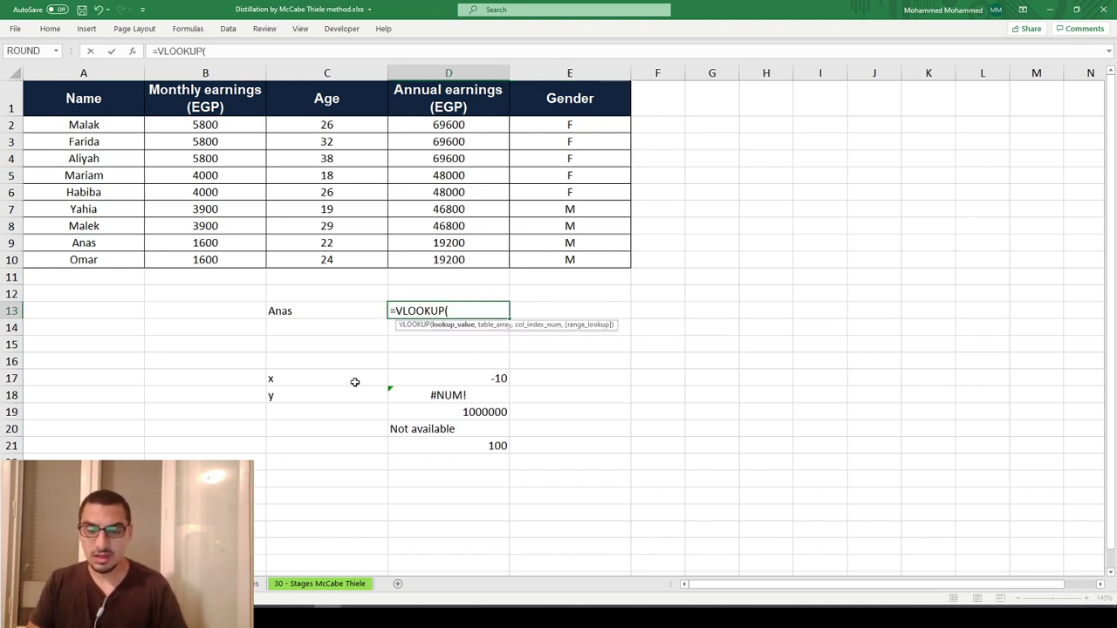
pyautogui.press('Left')
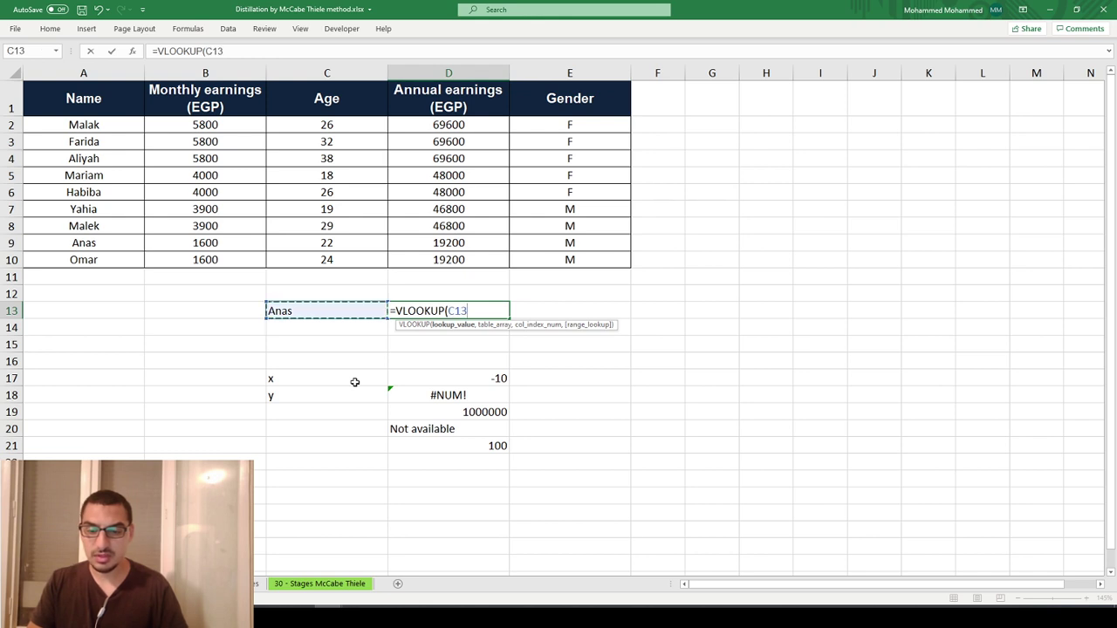
pyautogui.write(',')
pyautogui.press('Left')
pyautogui.press('Up')
pyautogui.hotkey('ctrl', 'Left')
pyautogui.hotkey('ctrl', 'Up')
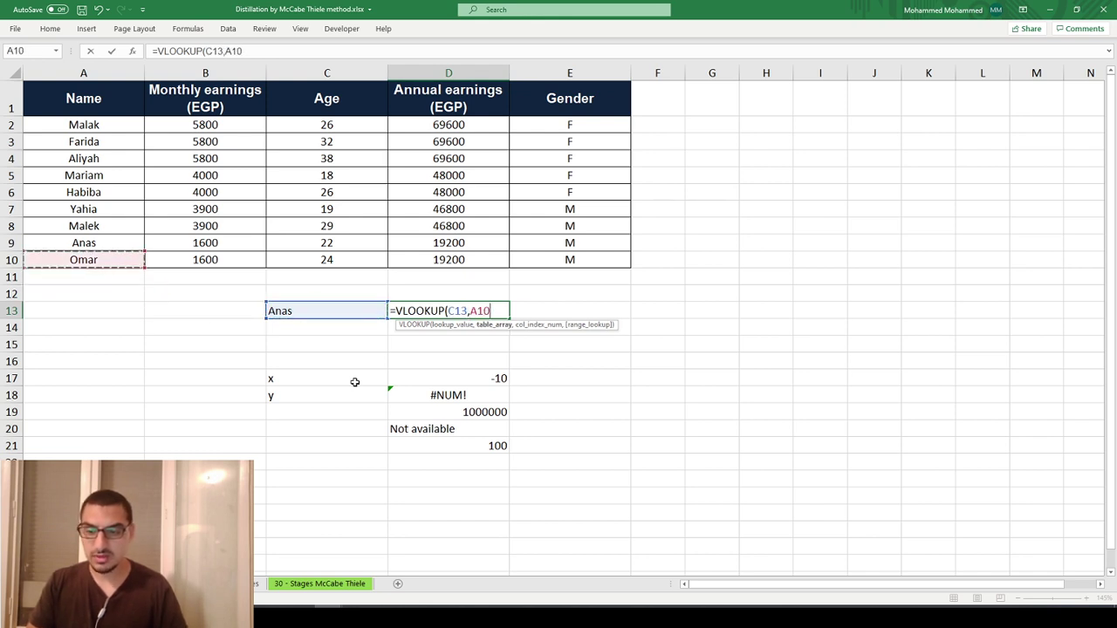
pyautogui.hotkey('ctrl', 'shift', 'Up')
pyautogui.hotkey('ctrl', 'shift', 'Right')
pyautogui.write(',')
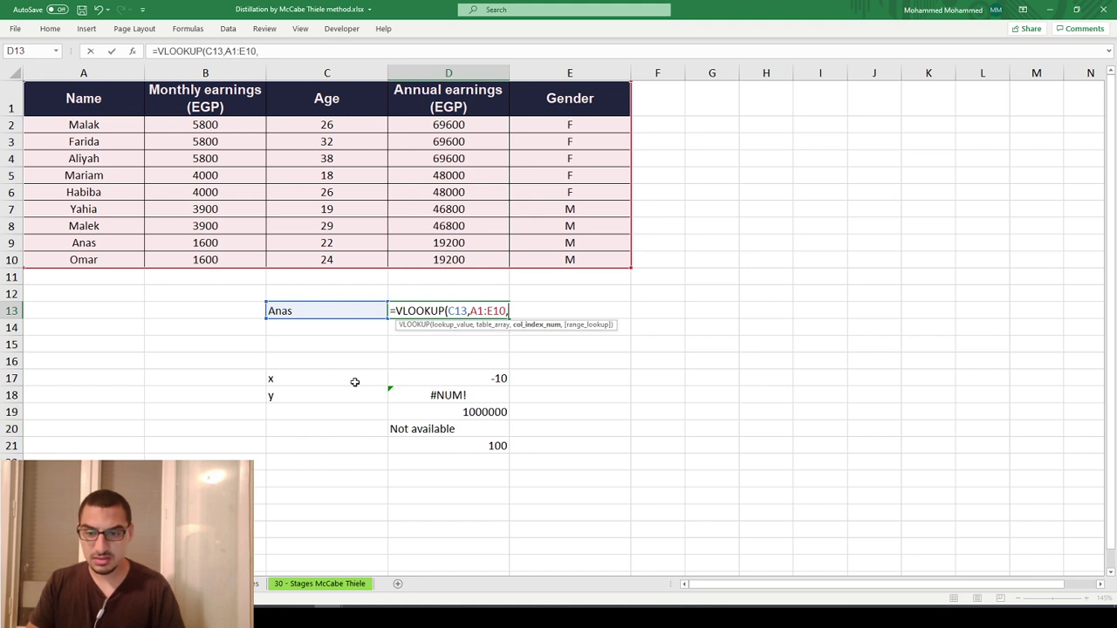
pyautogui.write('4')
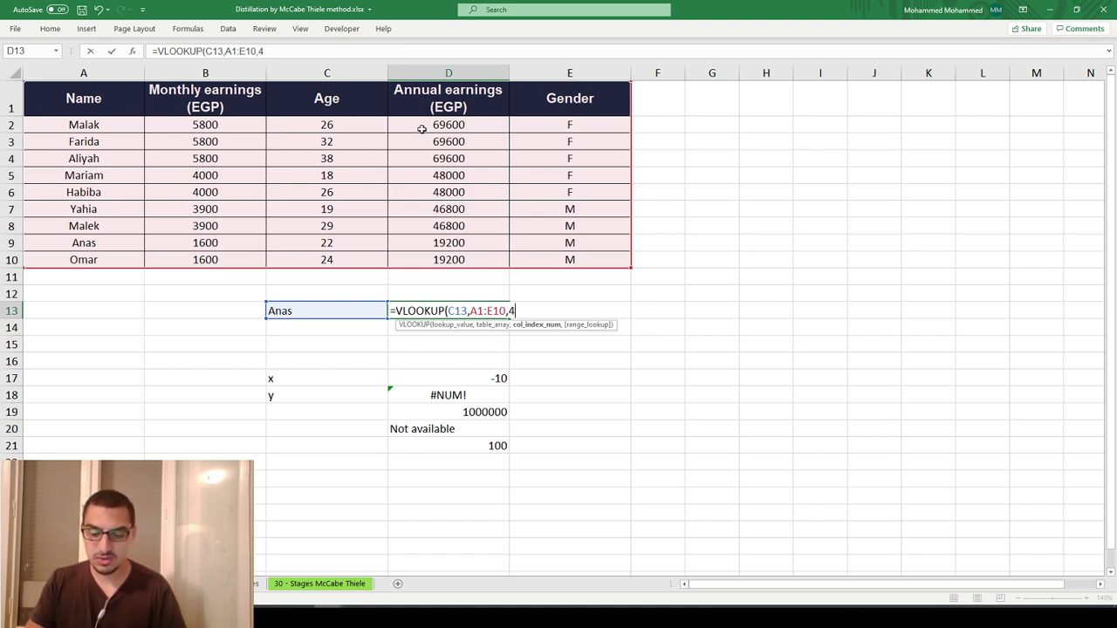
pyautogui.write(',false')
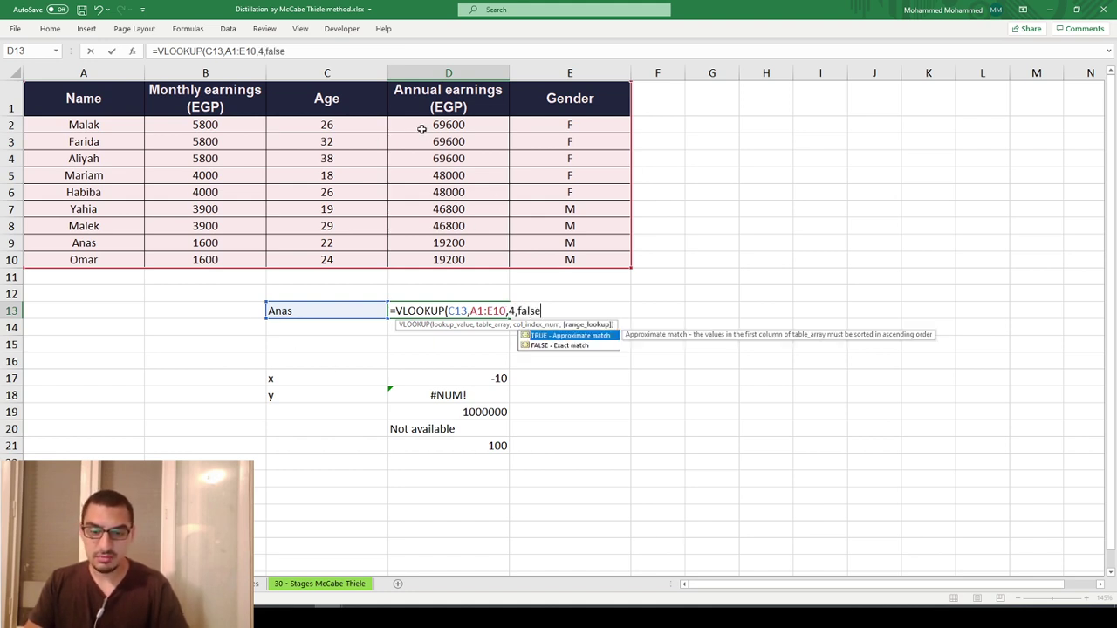
pyautogui.press('Return')
# Step: Check the VLOOKUP formula in D13 against the matching annual earnings in D9
pyautogui.press('Up')
pyautogui.press('F2')
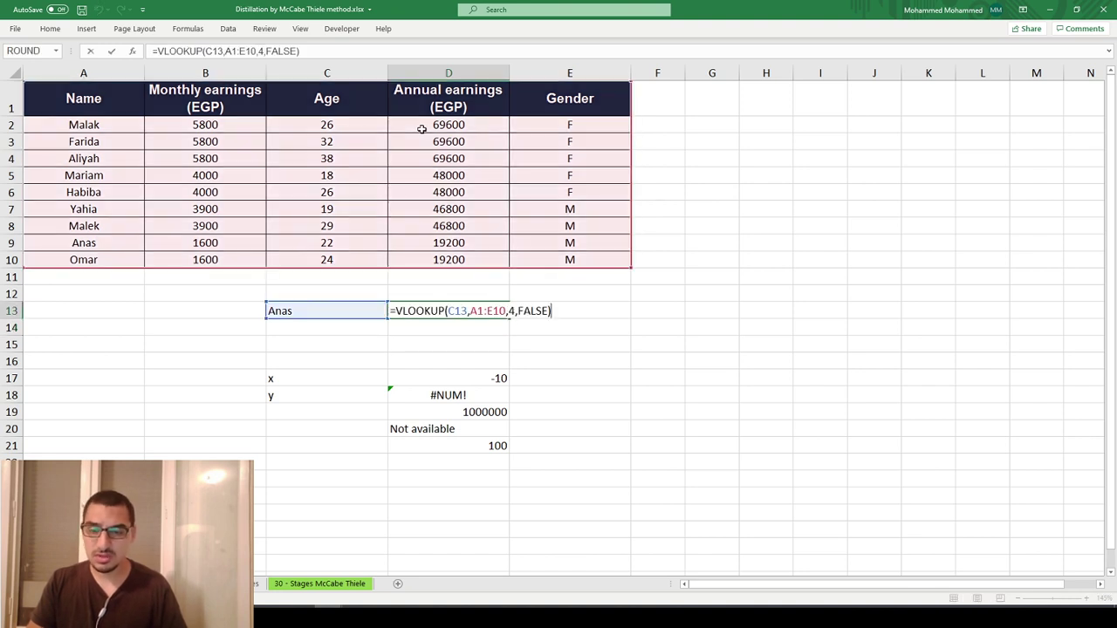
pyautogui.press('Escape')
pyautogui.click(468, 242)
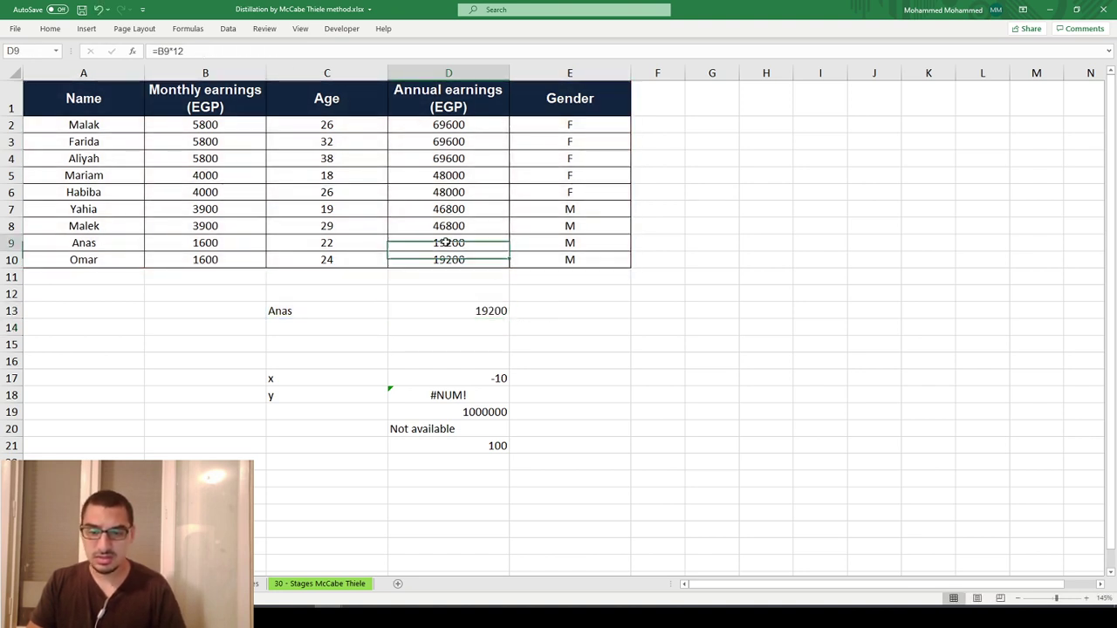
# Step: Replace the lookup name in C13 with the person's name from table row 10
pyautogui.click(329, 311)
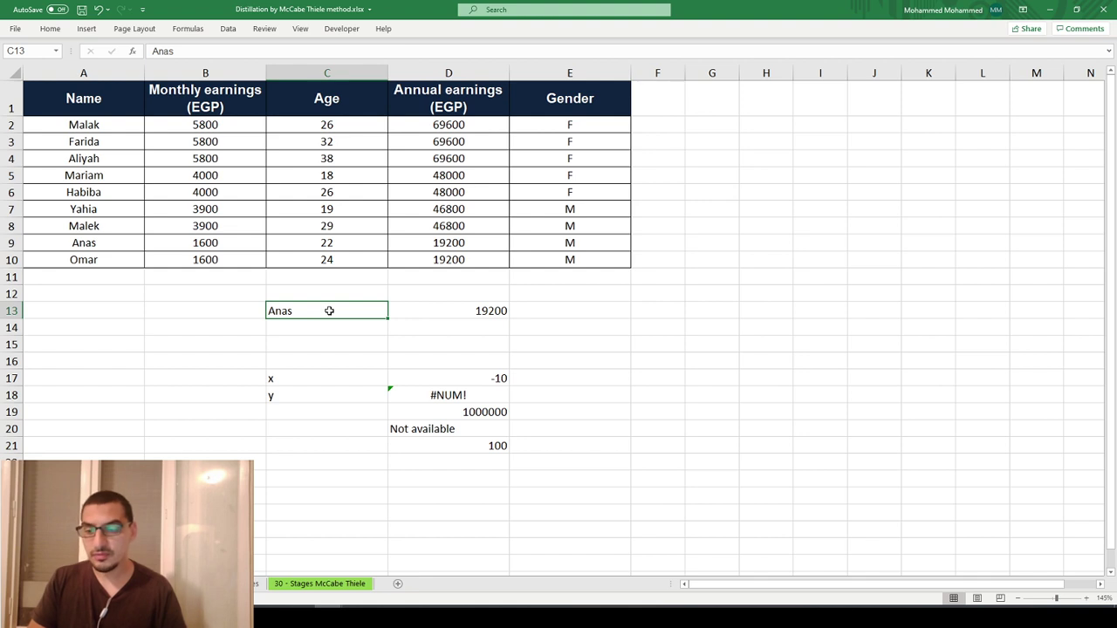
pyautogui.write('Omar')
pyautogui.press('Return')
# Step: Replace the lookup name in C13 with the person's name from table row 2
pyautogui.click(329, 310)
pyautogui.scroll(-1, 329, 311)
pyautogui.write('Ma')
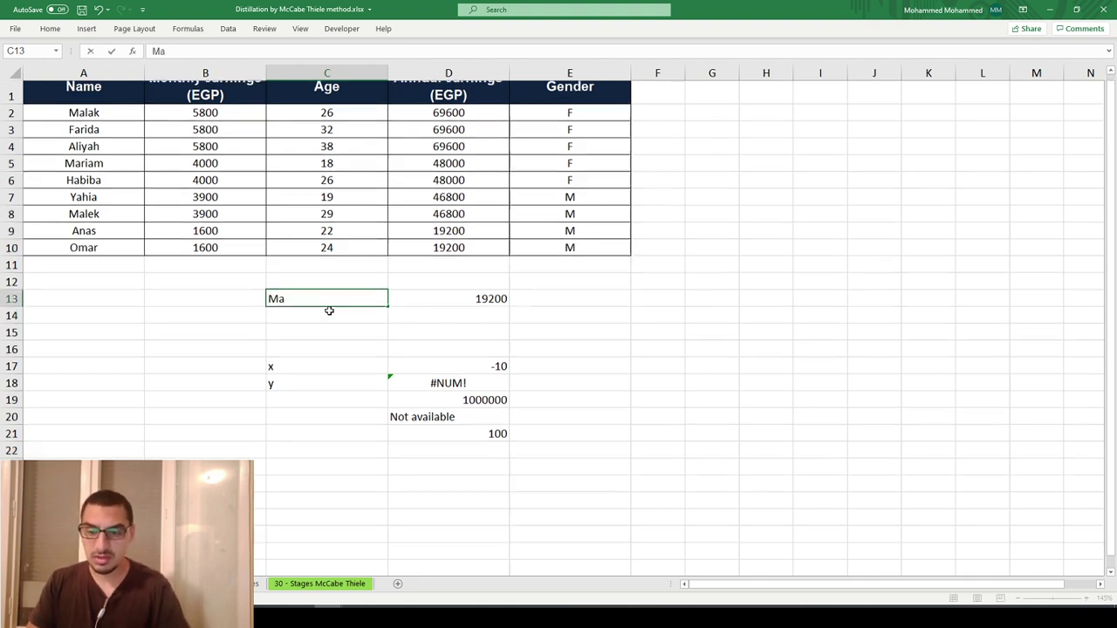
pyautogui.write('lak')
pyautogui.press('Return')
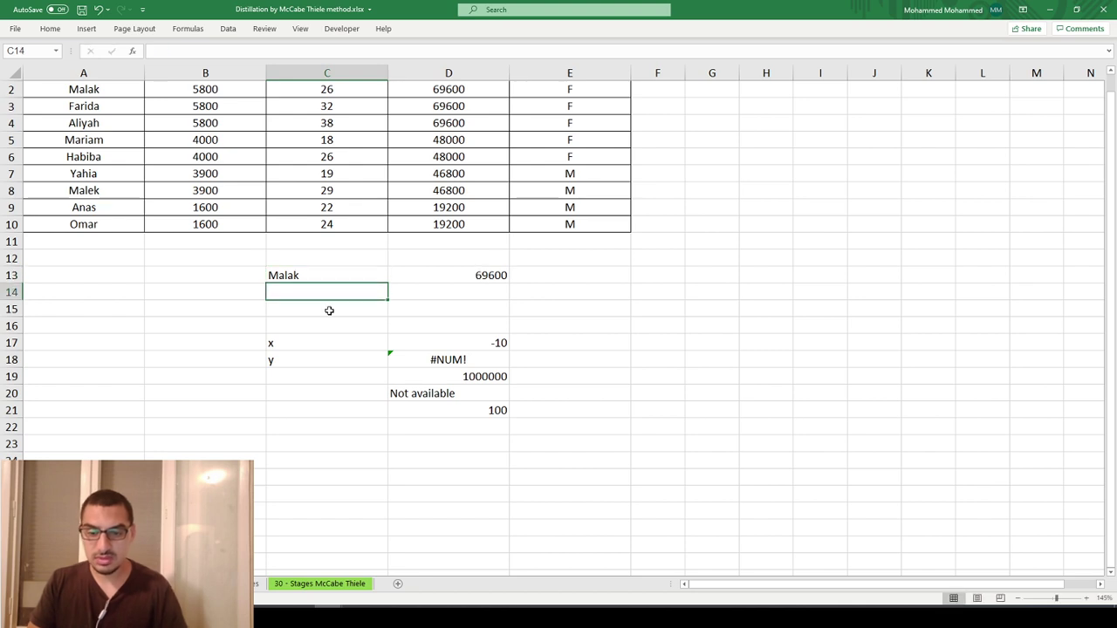
pyautogui.scroll(1, 329, 310)
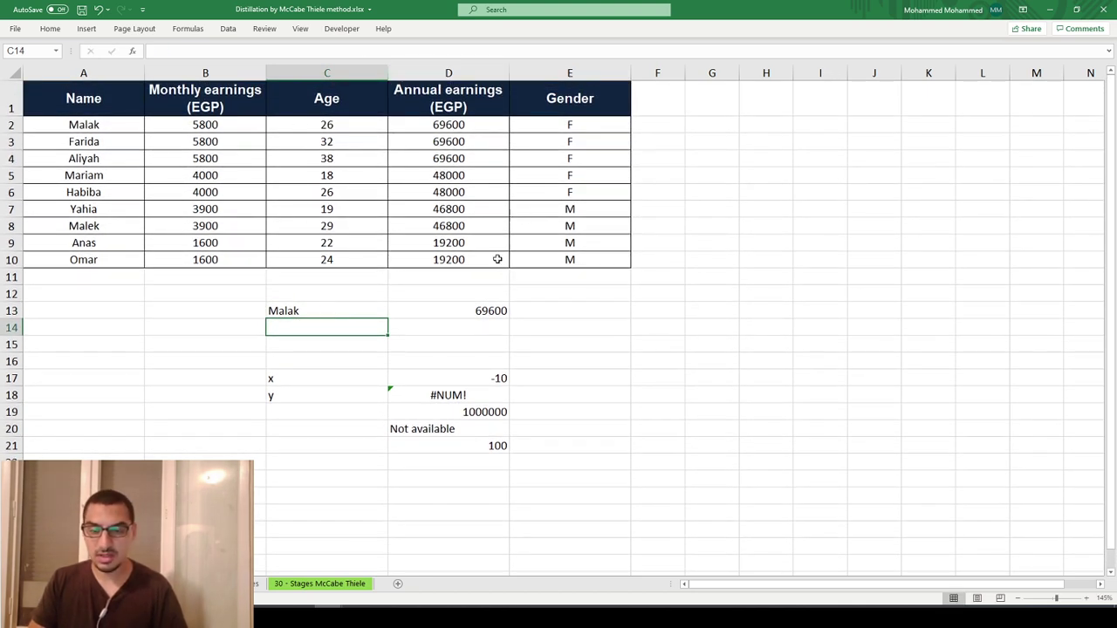
# Step: Replace the lookup name in C13 with a person's name that is missing from the table
pyautogui.press('Up')
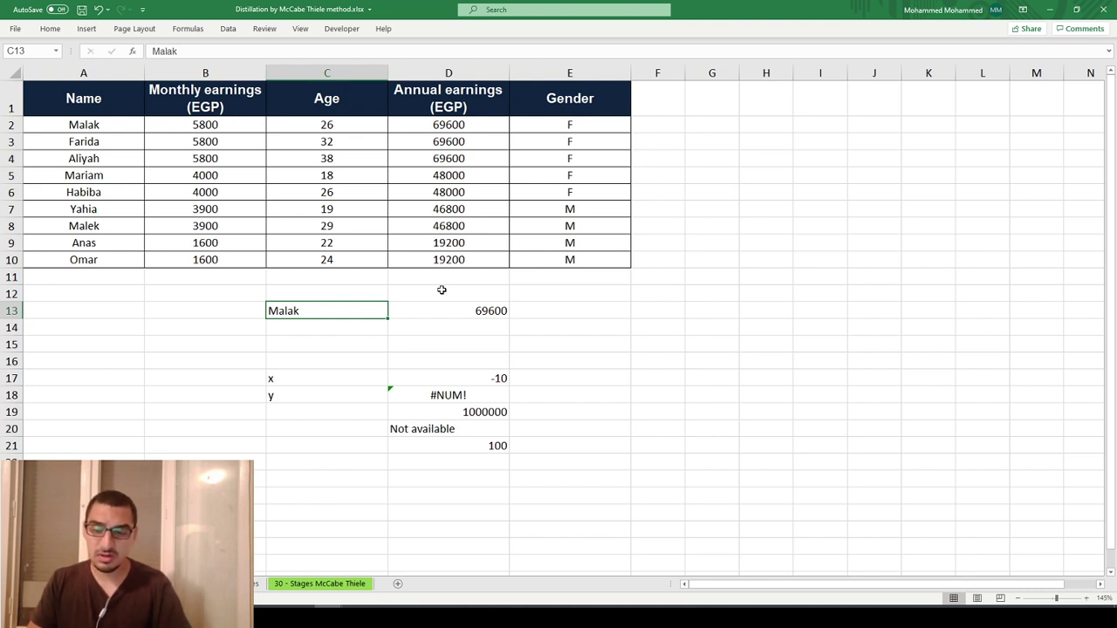
pyautogui.write('Ramy')
pyautogui.press('Return')
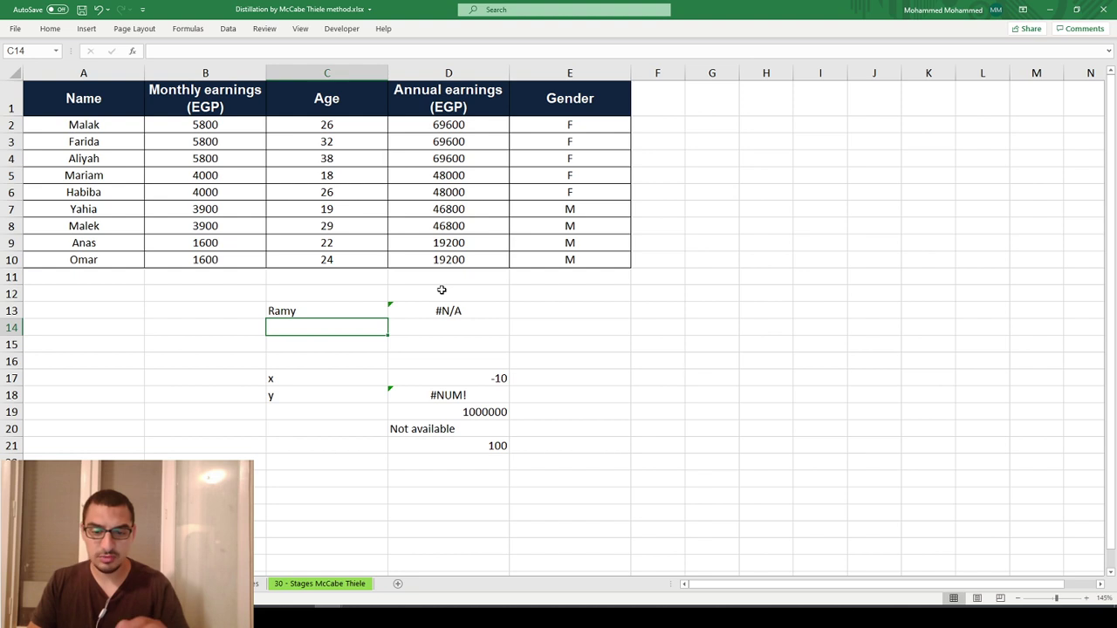
# Step: Wrap the VLOOKUP in D13 in IFERROR with the text fallback "Not available"
pyautogui.press('Up')
pyautogui.press('Right')
pyautogui.press('F2')
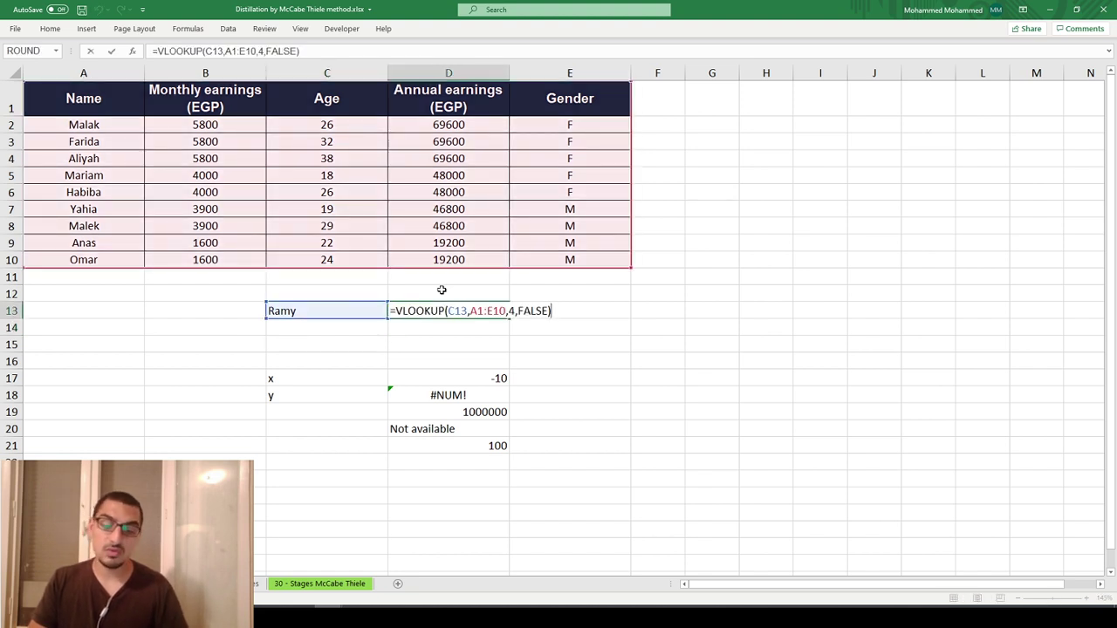
pyautogui.write('ifer')
pyautogui.press('Tab')
pyautogui.press('Right')
pyautogui.press('Right')
pyautogui.press('Right')
pyautogui.press('Right')
pyautogui.press('Right')
pyautogui.press('Right')
pyautogui.press('Right')
pyautogui.press('Right')
pyautogui.press('Right')
pyautogui.press('Right')
pyautogui.press('Right')
pyautogui.press('Right')
pyautogui.press('Right')
pyautogui.press('Right')
pyautogui.press('Right')
pyautogui.press('Right')
pyautogui.press('Right')
pyautogui.press('Right')
pyautogui.press('Right')
pyautogui.press('Right')
pyautogui.write(',')
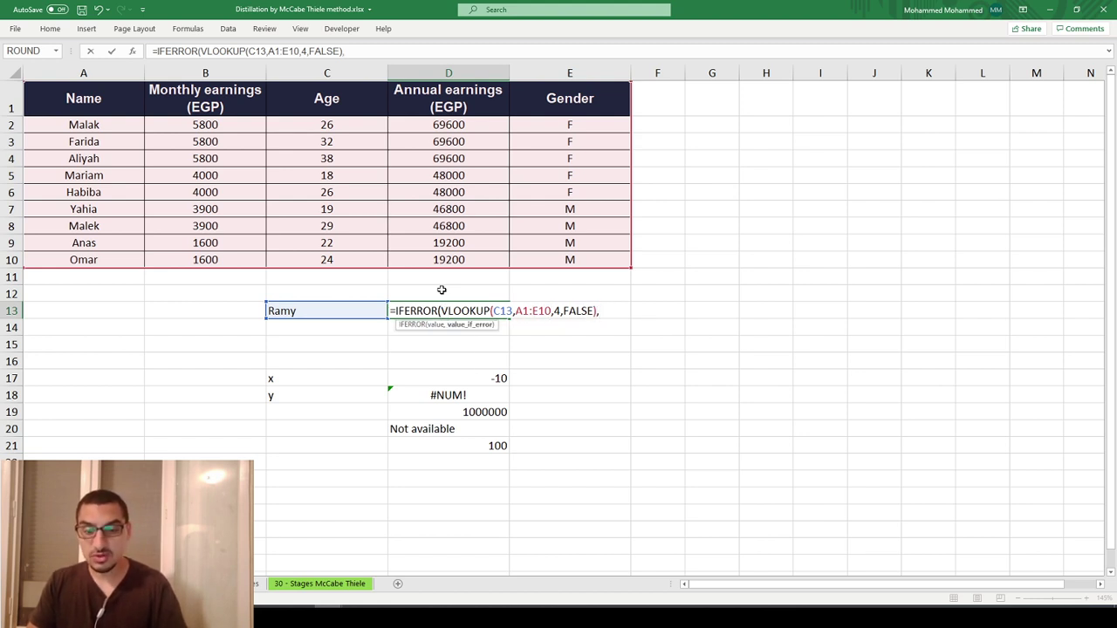
pyautogui.write('"Not available"')
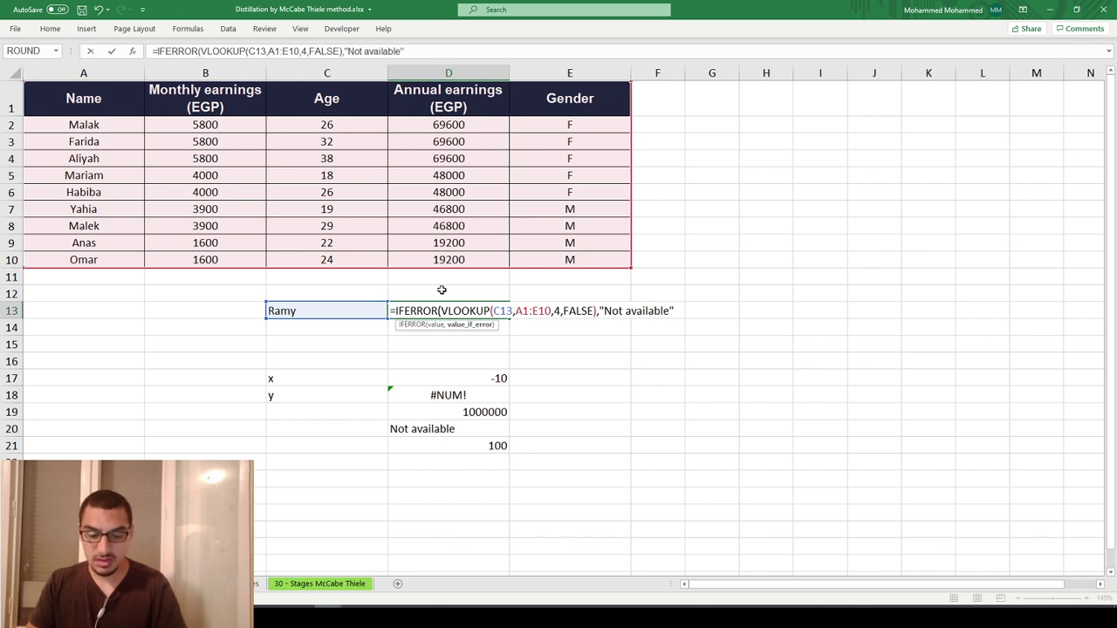
pyautogui.write(')')
pyautogui.press('Return')
# Step: Copy the D13 formula text into D14 and change its IFERROR function to IFNA
pyautogui.press('Up')
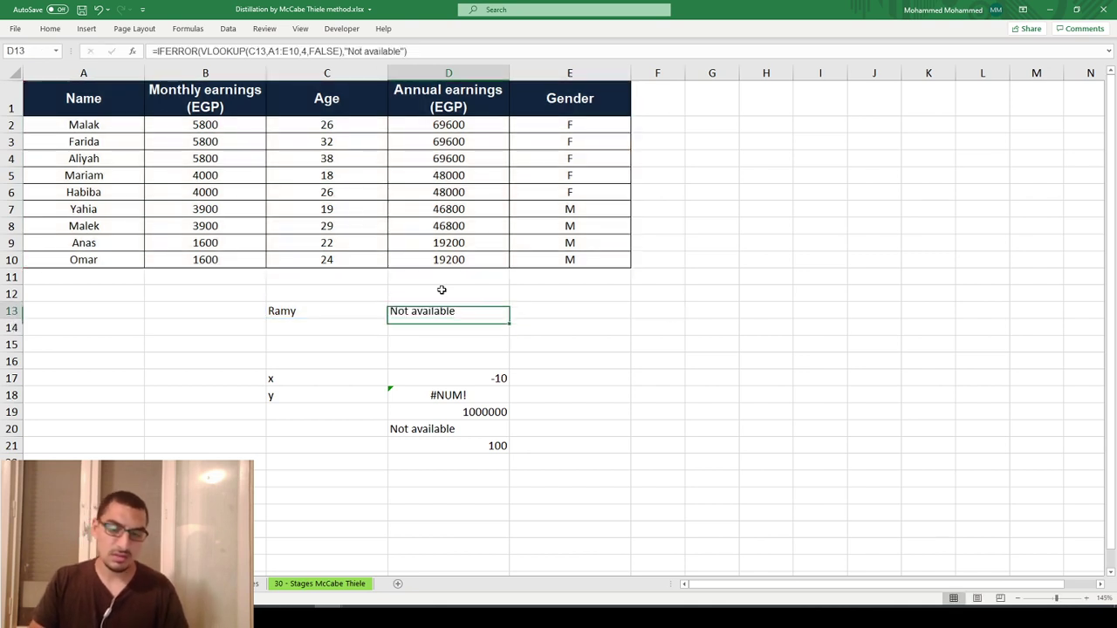
pyautogui.press('F2')
pyautogui.hotkey('shift', 'Home')
pyautogui.hotkey('ctrl', 'c')
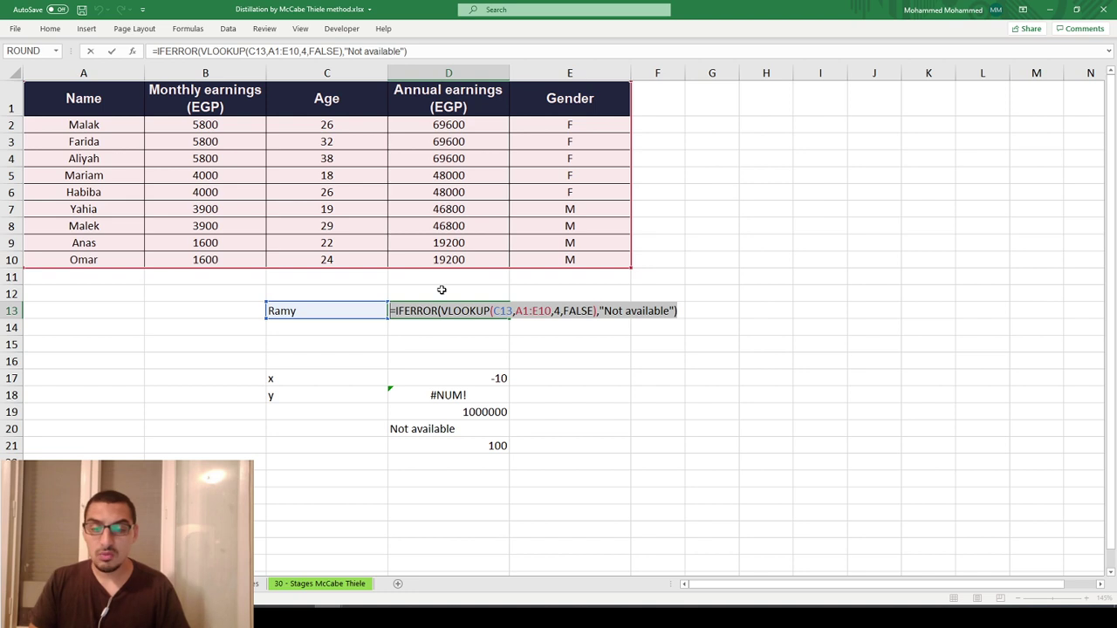
pyautogui.press('Return')
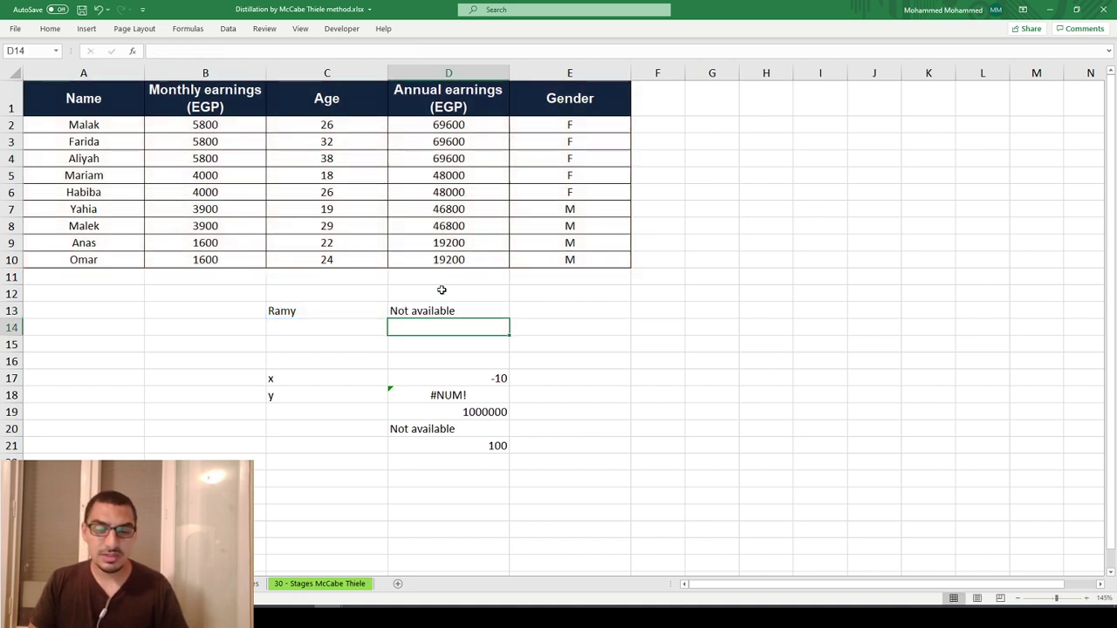
pyautogui.press('F2')
pyautogui.hotkey('ctrl', 'v')
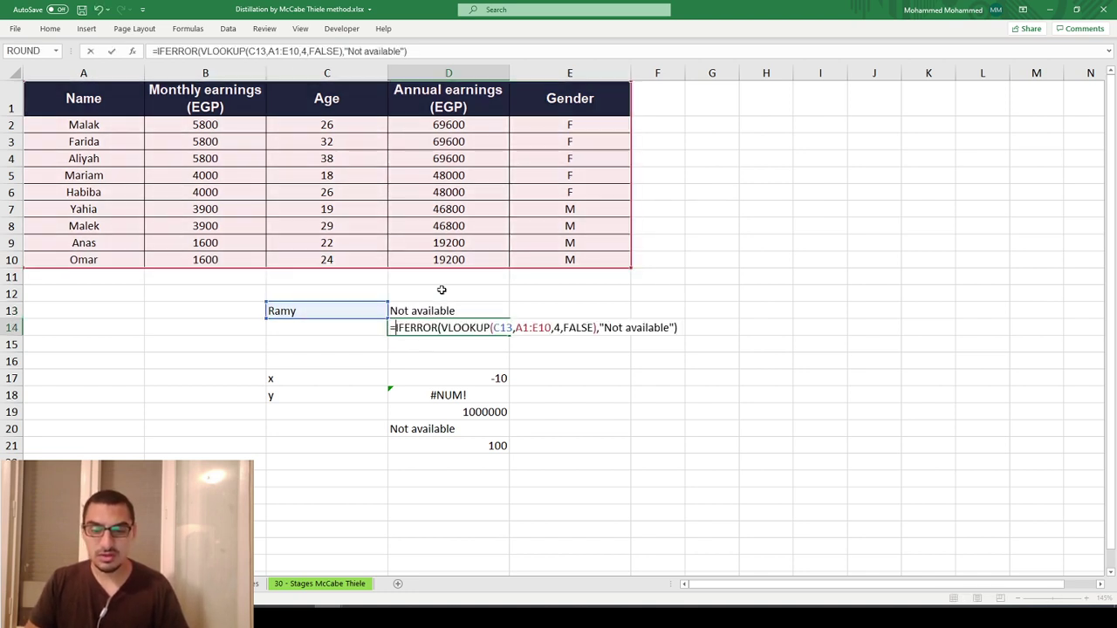
pyautogui.press('Right')
pyautogui.press('Right')
pyautogui.hotkey('ctrl', 'shift', 'Right')
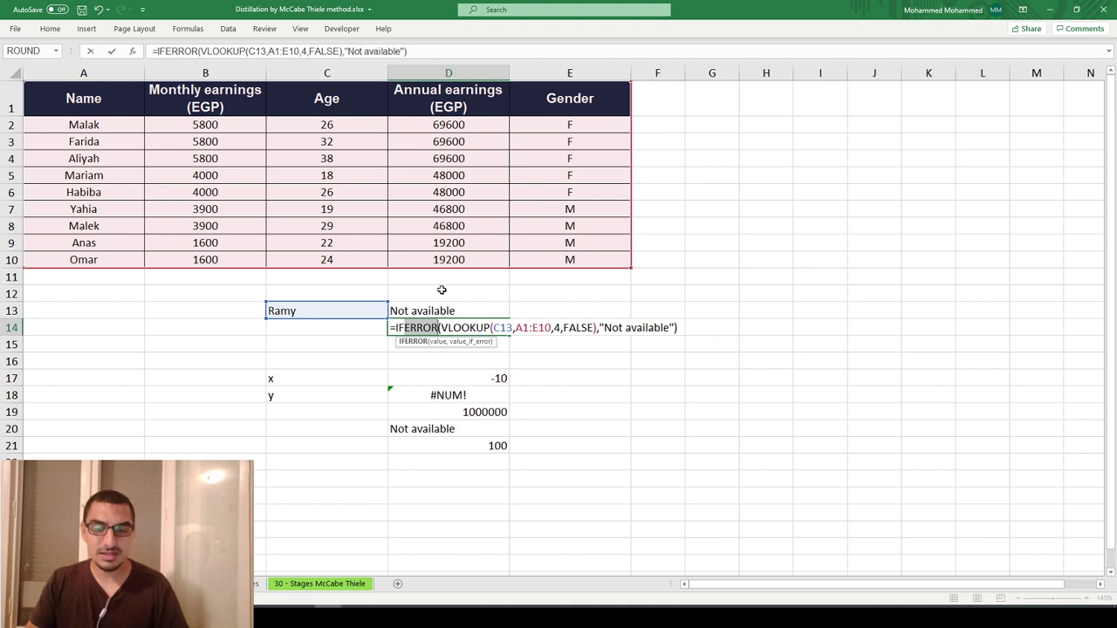
pyautogui.press('BackSpace')
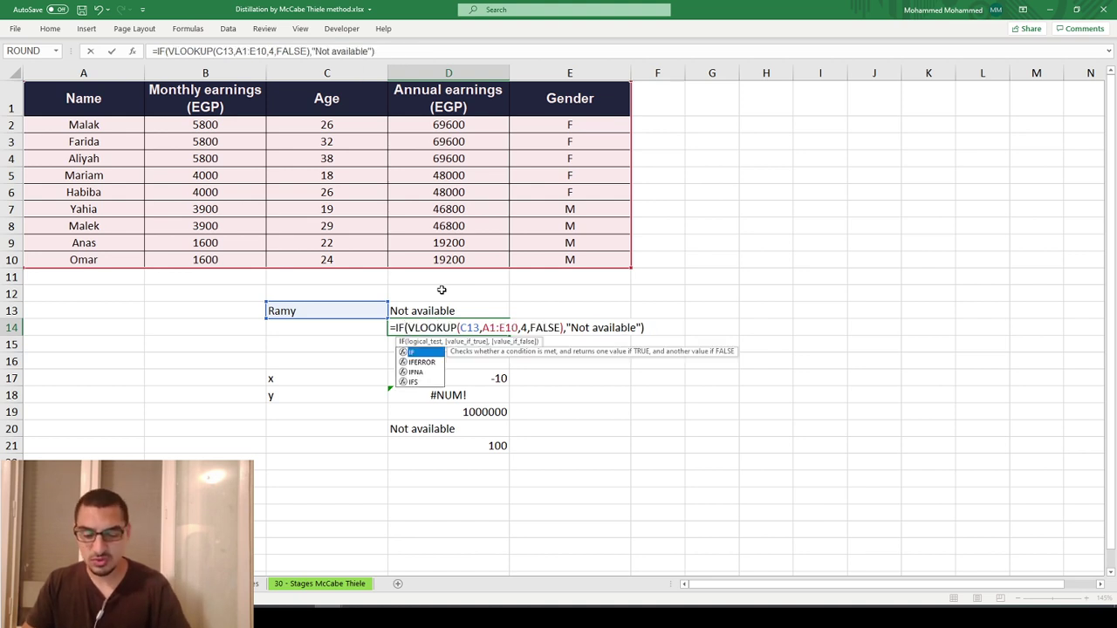
pyautogui.write('NA')
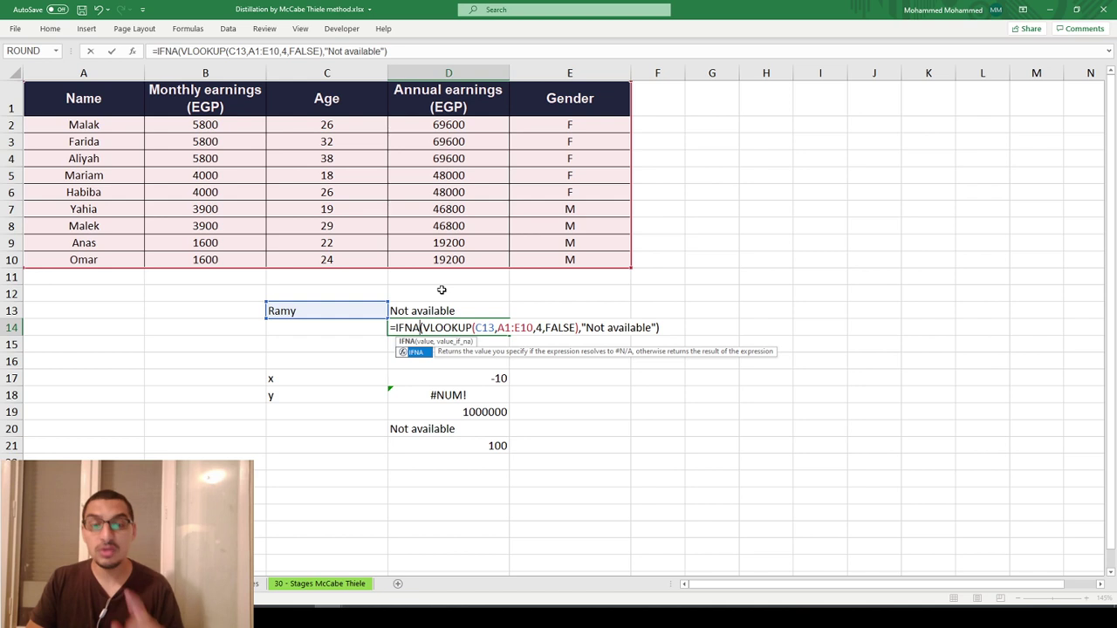
pyautogui.press('Return')
pyautogui.press('Up')
# Step: Examine the IFNA formula in D14 and the cells below it
pyautogui.press('F2')
pyautogui.press('Escape')
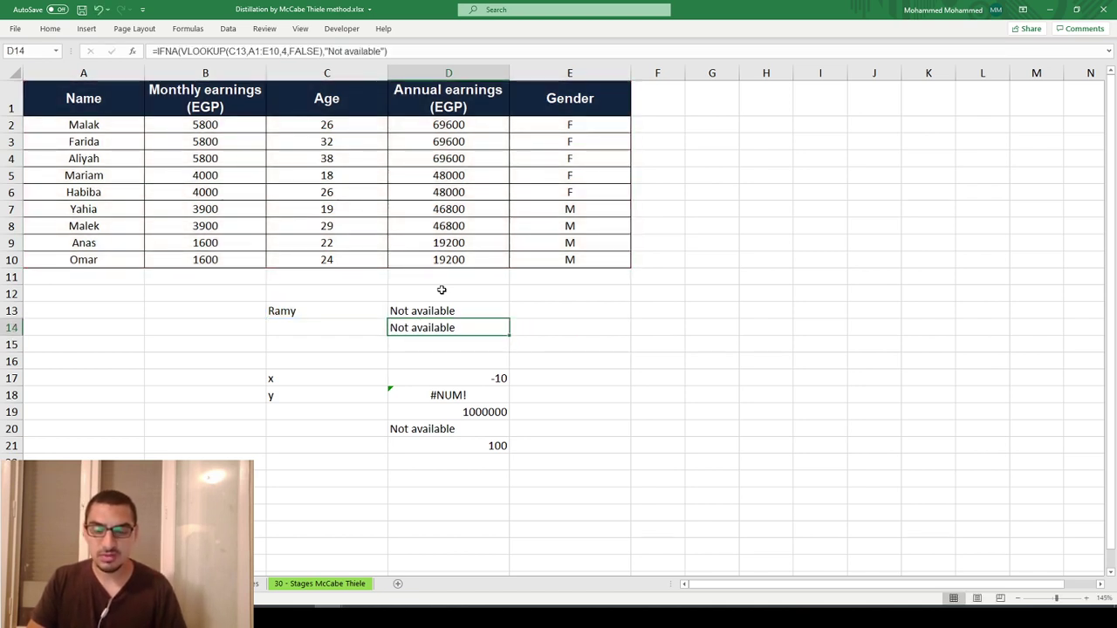
pyautogui.press('Down')
pyautogui.press('Down')
pyautogui.press('Down')
pyautogui.press('Down')
pyautogui.press('Up')
pyautogui.press('Up')
pyautogui.press('Up')
pyautogui.press('Up')
pyautogui.press('F2')
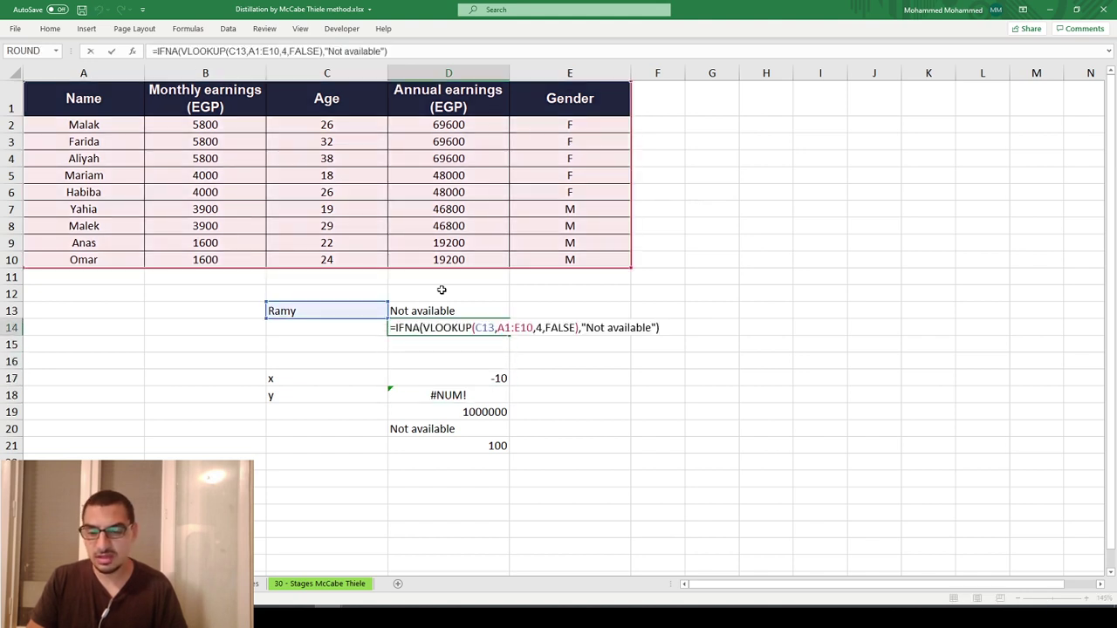
pyautogui.press('Escape')
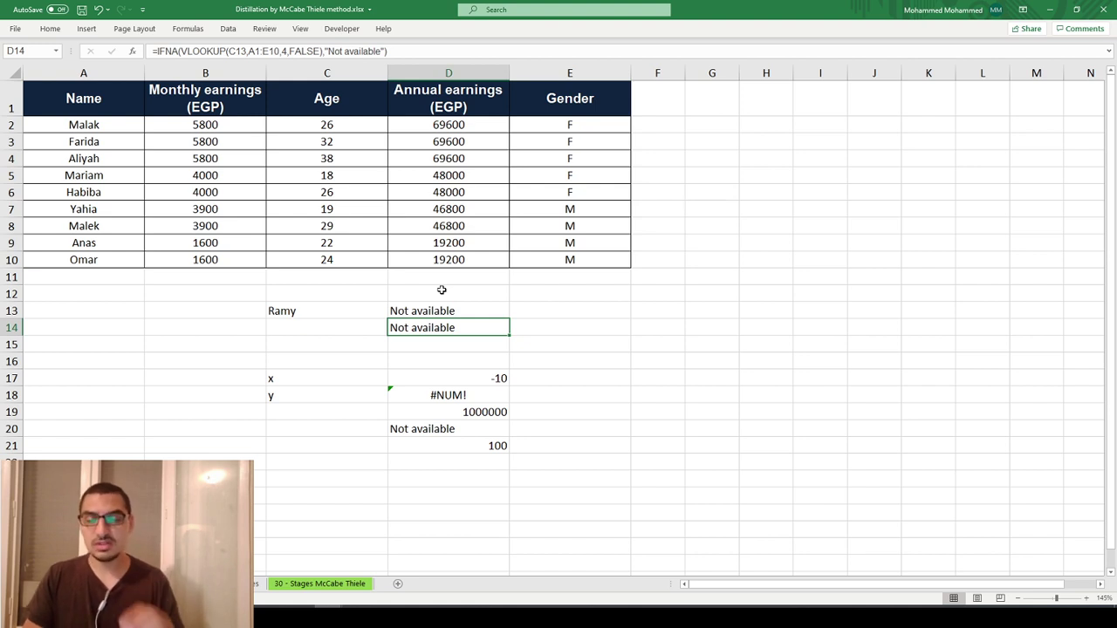
# Step: Copy the square-root formula from D21 into D22 and replace IFERROR with IFNA, giving =IFNA(SQRT(D17),D17^2)
pyautogui.press('Down')
pyautogui.press('Down')
pyautogui.press('Down')
pyautogui.press('Down')
pyautogui.press('Down')
pyautogui.press('Down')
pyautogui.press('Down')
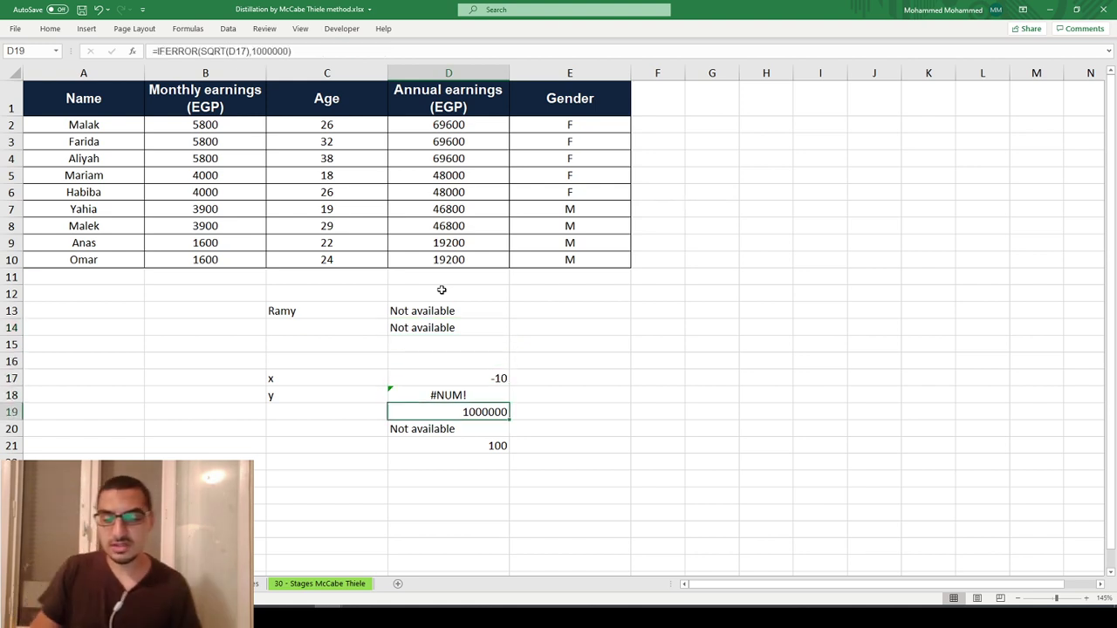
pyautogui.press('F2')
pyautogui.press('Return')
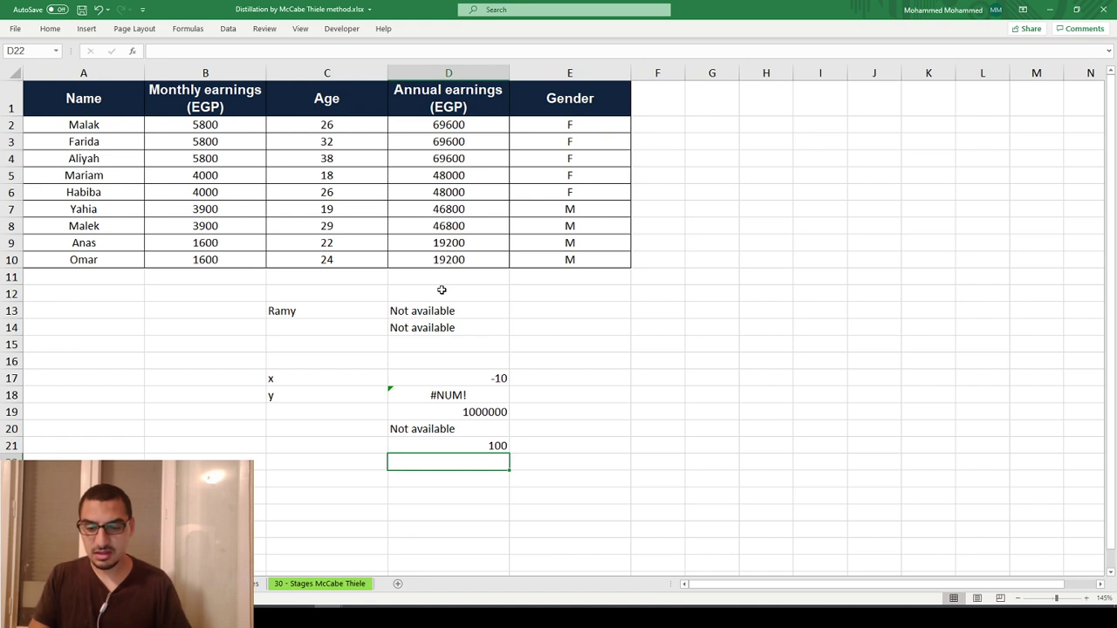
pyautogui.write('2')
pyautogui.hotkey('ctrl', "'")
pyautogui.hotkey('ctrl', 'Return')
pyautogui.press('F2')
pyautogui.press('Home')
pyautogui.press('Right')
pyautogui.hotkey('shift', 'Right')
pyautogui.hotkey('shift', 'Right')
pyautogui.hotkey('shift', 'Right')
pyautogui.hotkey('shift', 'Right')
pyautogui.hotkey('shift', 'Right')
pyautogui.hotkey('shift', 'Right')
pyautogui.hotkey('shift', 'Right')
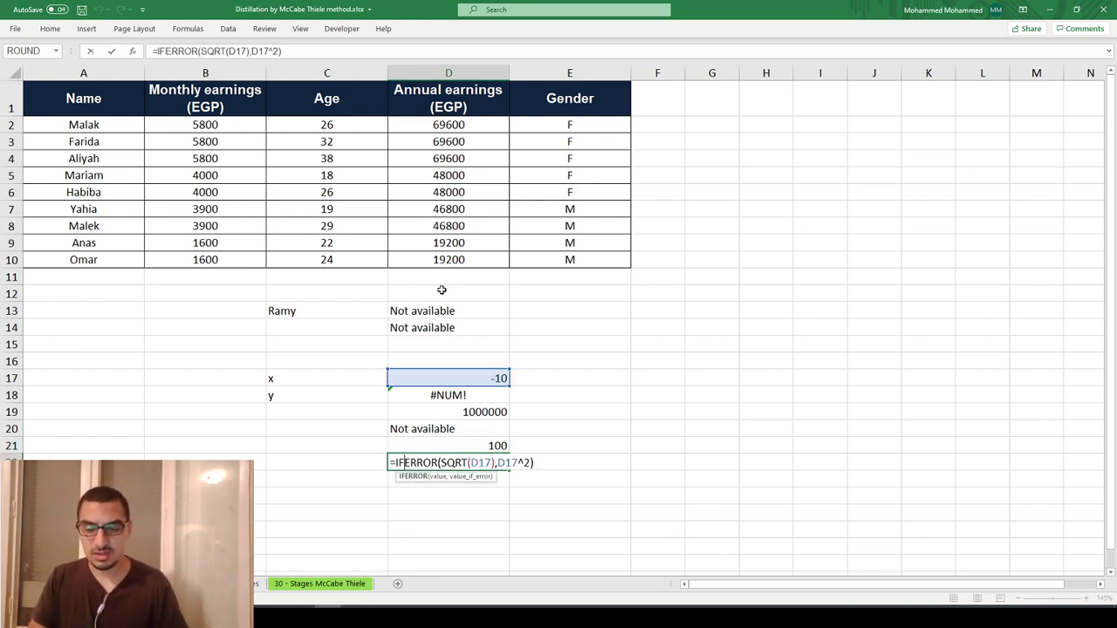
pyautogui.write('IFNA')
pyautogui.press('Return')
# Step: Examine the IFNA square-root formula in D22 and compare it with the cells above in column D
pyautogui.press('Up')
pyautogui.press('F2')
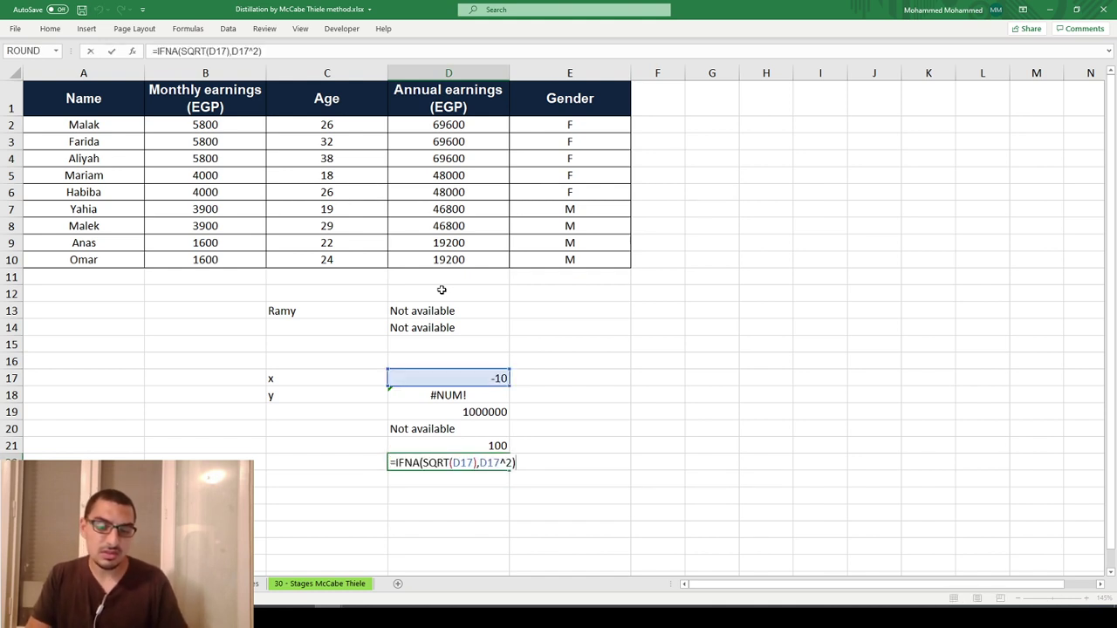
pyautogui.press('Escape')
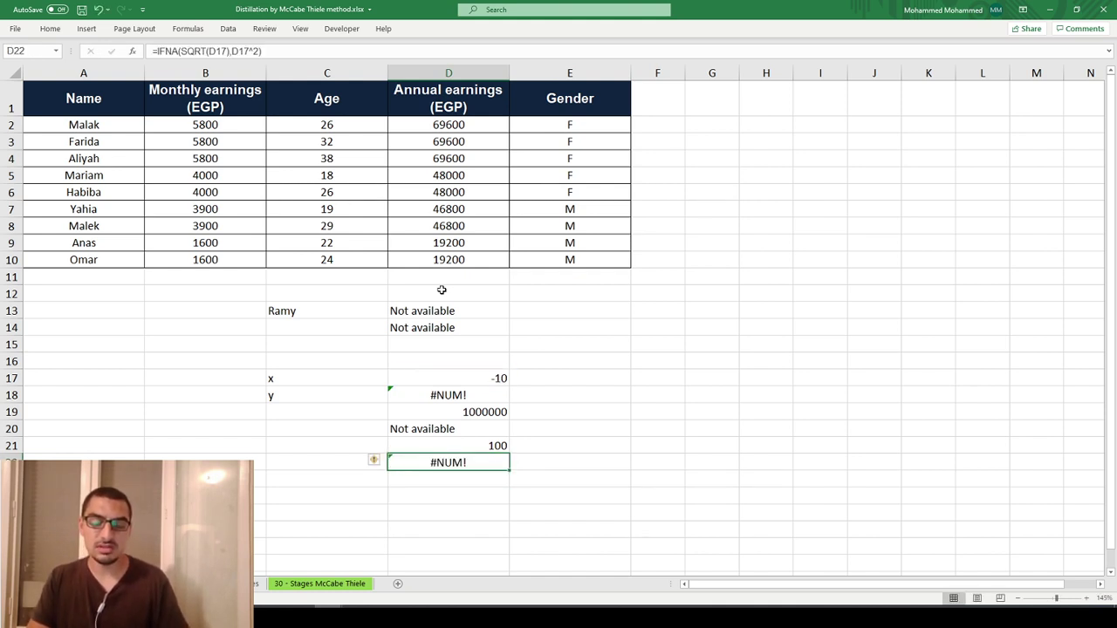
pyautogui.press('Up')
pyautogui.press('Up')
pyautogui.press('Up')
pyautogui.press('Up')
pyautogui.press('Up')
pyautogui.press('Up')
pyautogui.press('Up')
pyautogui.press('Up')
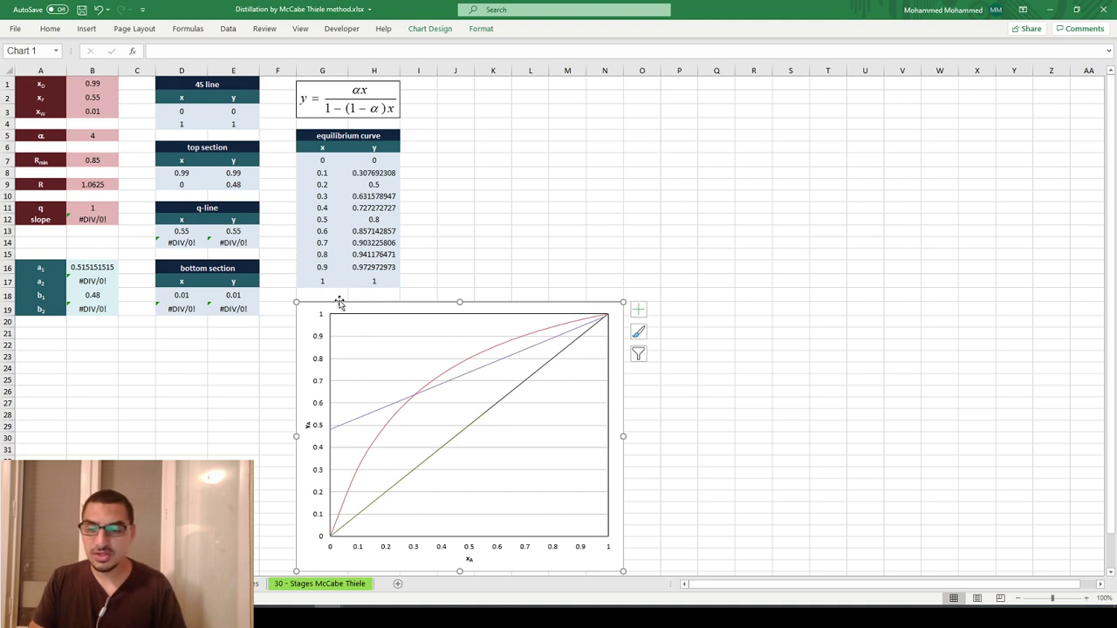
# Step: Move the McCabe-Thiele chart beside the equilibrium curve table, starting at about J3
pyautogui.moveTo(340, 300)
pyautogui.mouseDown()
pyautogui.moveTo(353, 307)
pyautogui.moveTo(501, 112)
pyautogui.moveTo(480, 104)
pyautogui.mouseUp()
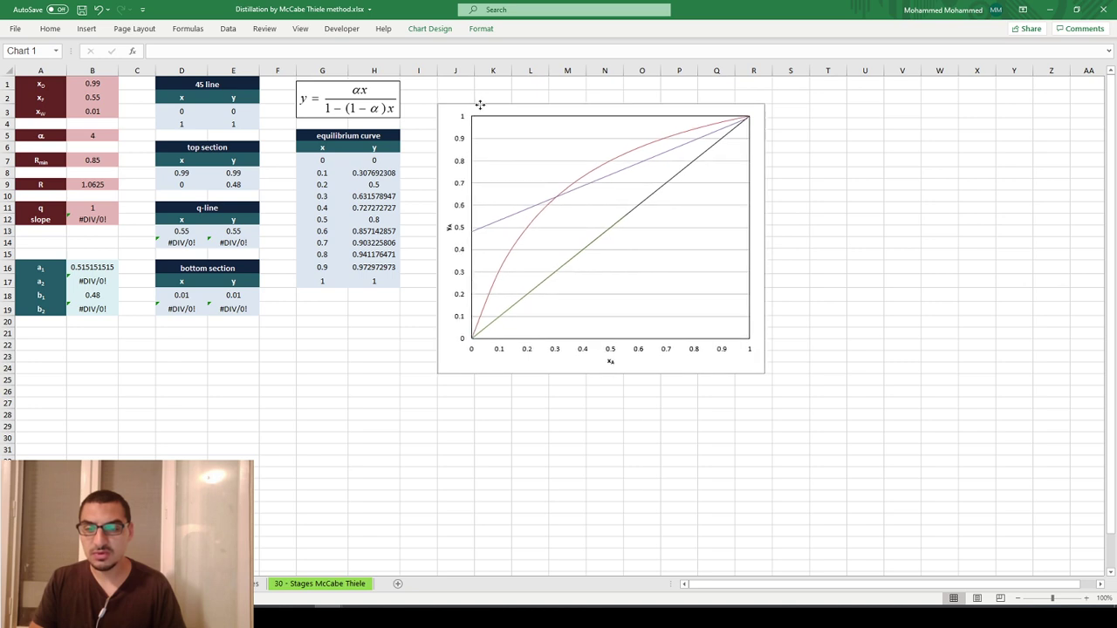
pyautogui.moveTo(480, 105); pyautogui.dragTo(480, 105)
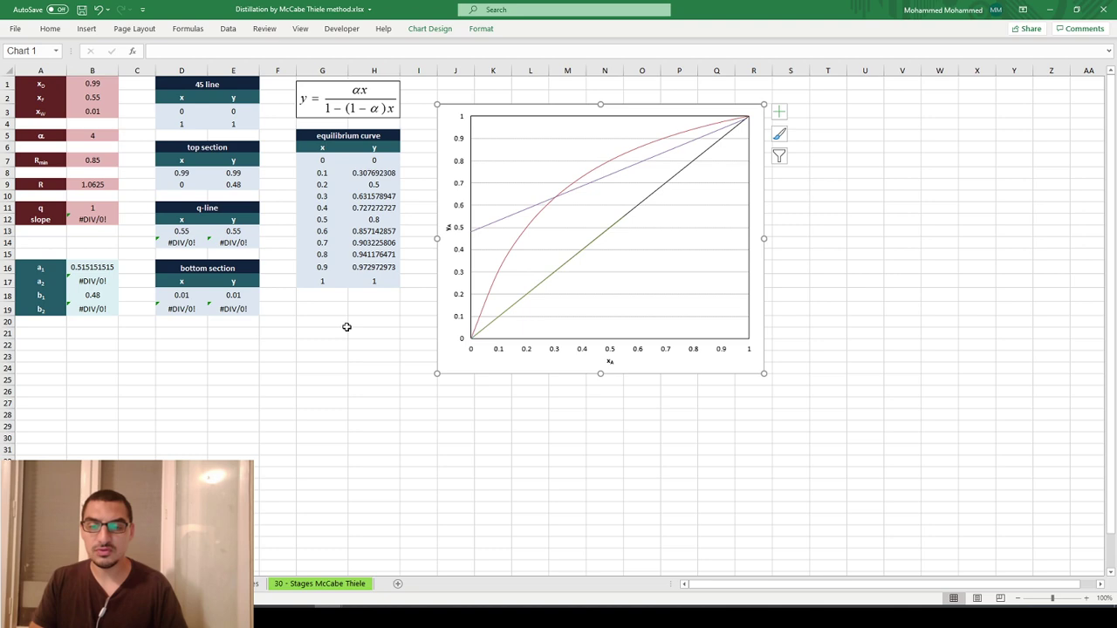
pyautogui.scroll(3, 347, 326)
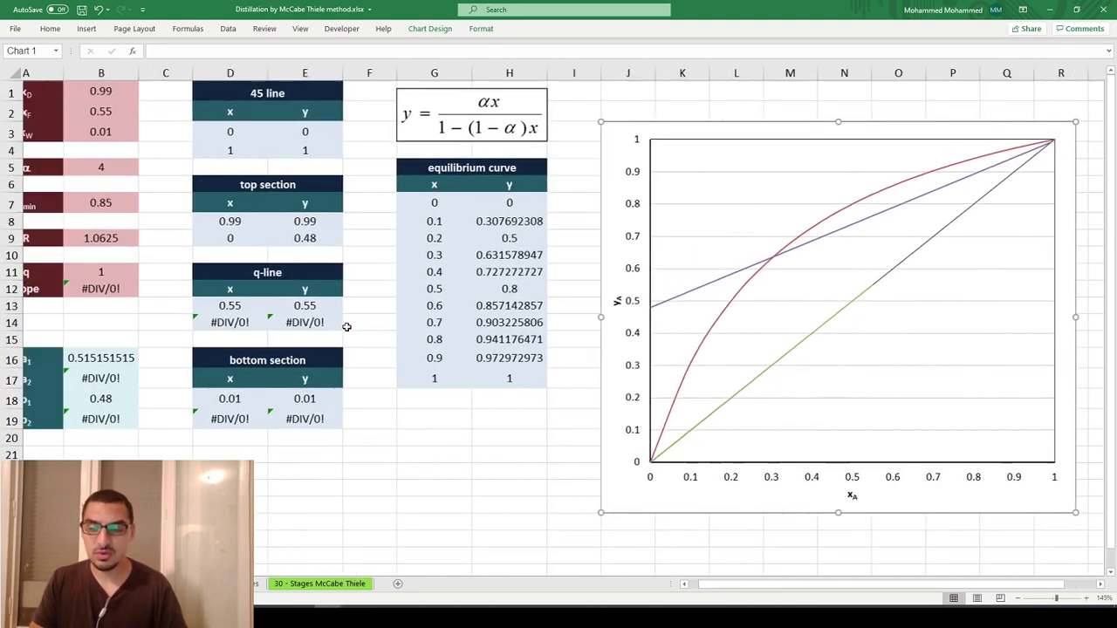
# Step: Examine the bottom section, q-line and top section tables with their errors in column D
pyautogui.click(256, 358)
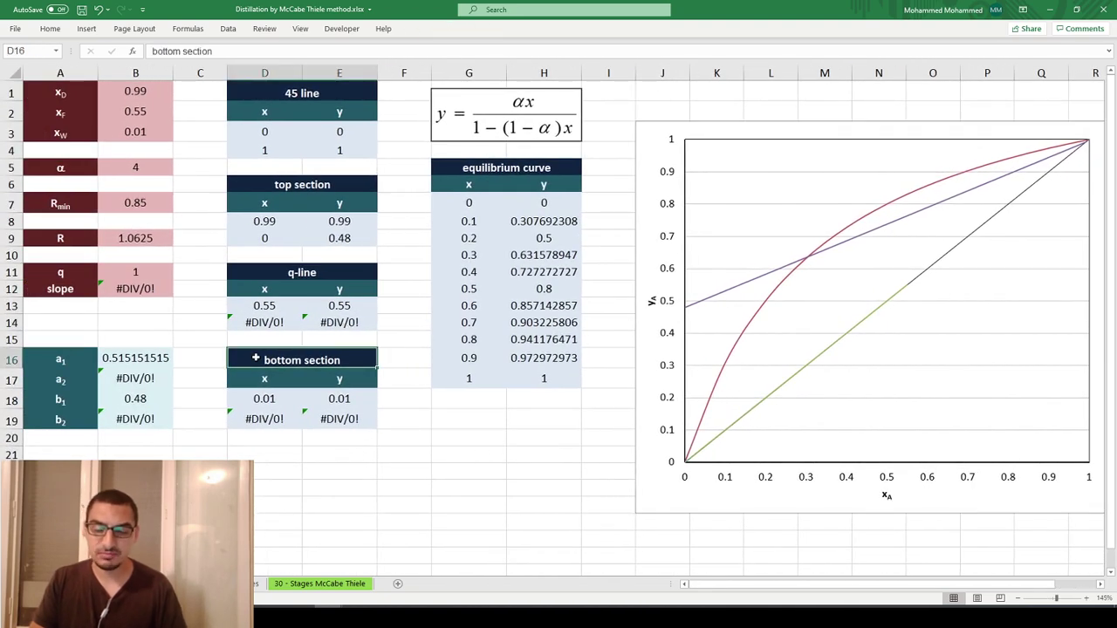
pyautogui.press('Up')
pyautogui.press('Up')
pyautogui.press('Up')
pyautogui.press('Up')
pyautogui.press('Up')
pyautogui.press('Up')
pyautogui.press('Up')
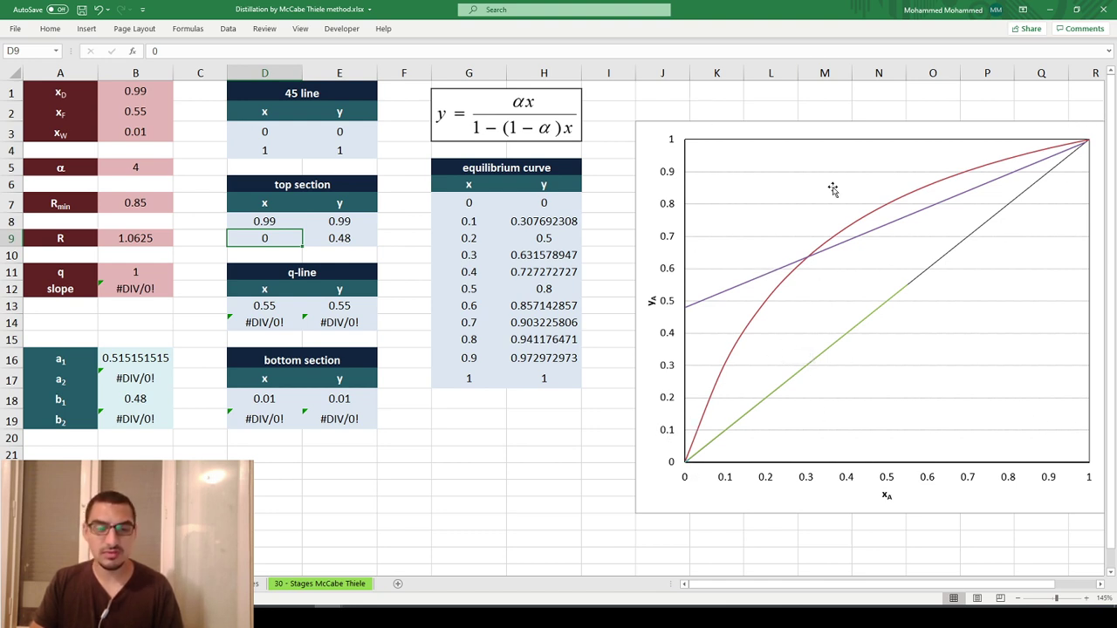
# Step: Set q in B11 to 1.1
pyautogui.click(136, 269)
pyautogui.doubleClick(136, 269)
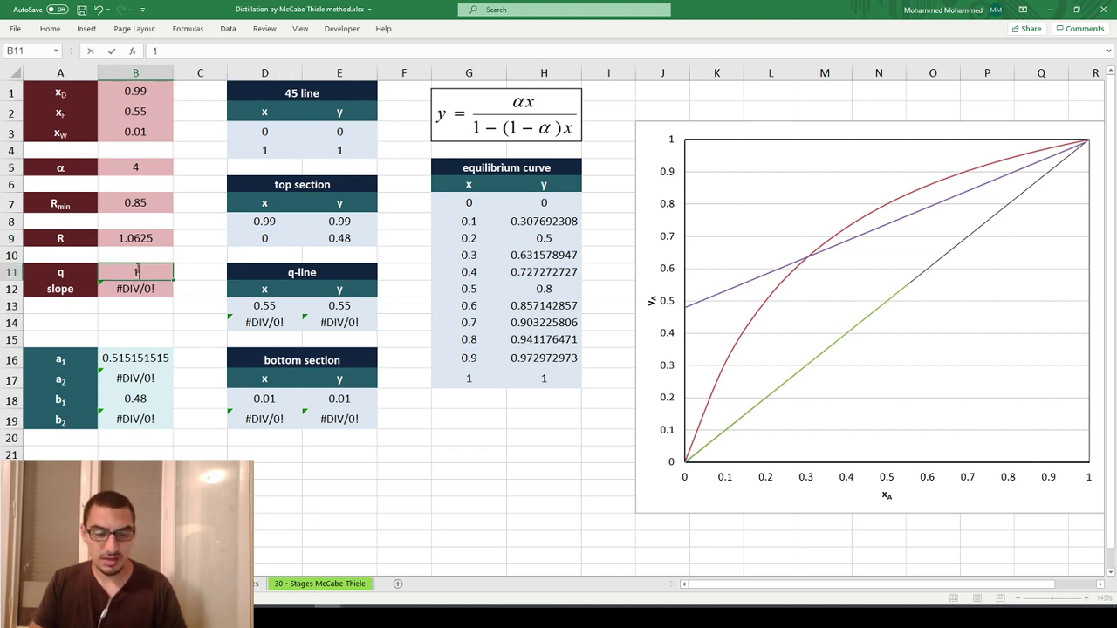
pyautogui.write('.1')
pyautogui.press('Return')
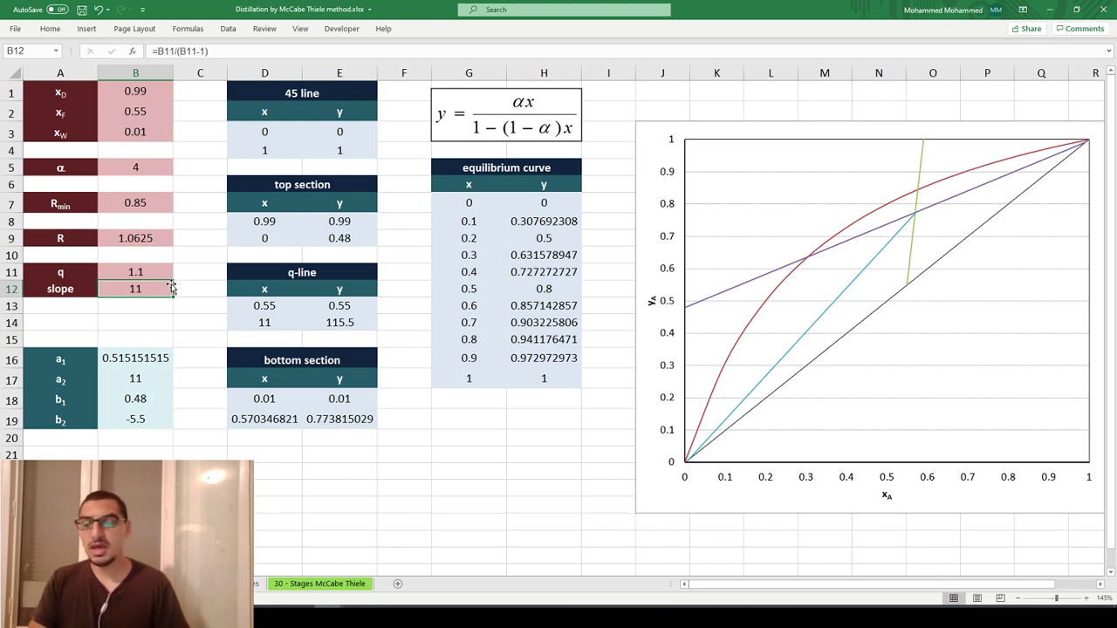
# Step: Set the distillate composition xD in B1 to 0.95
pyautogui.press('Up')
pyautogui.press('Up')
pyautogui.press('Up')
pyautogui.press('Up')
pyautogui.press('Up')
pyautogui.press('Up')
pyautogui.press('Up')
pyautogui.press('Up')
pyautogui.press('Up')
pyautogui.press('Up')
pyautogui.press('Up')
pyautogui.press('F2')
pyautogui.press('BackSpace')
pyautogui.write('5')
pyautogui.press('Return')
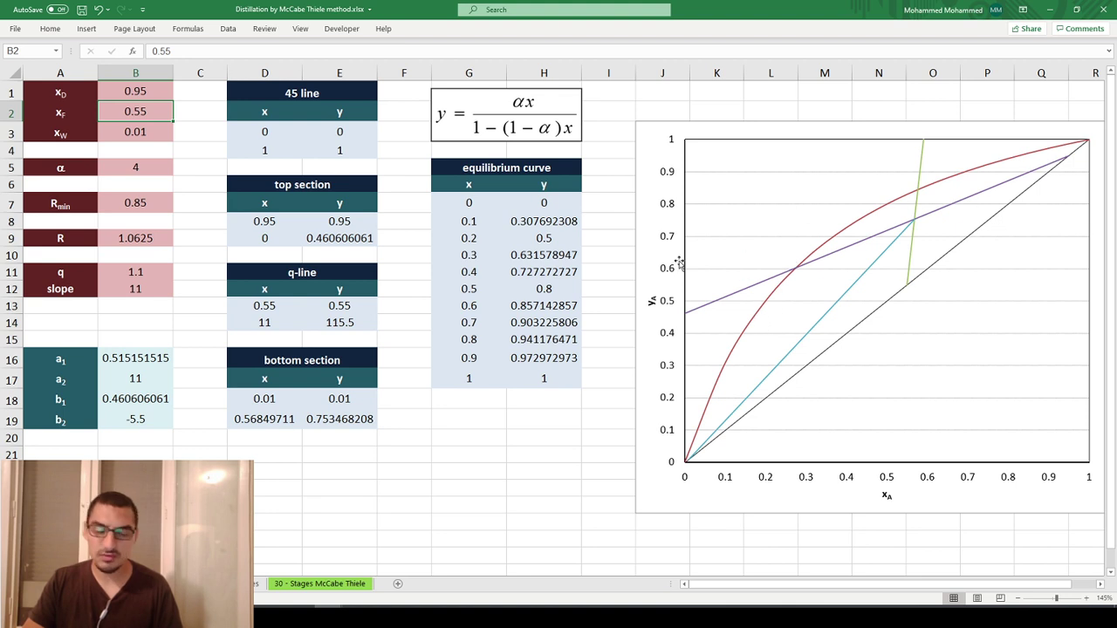
# Step: Set the bottoms composition xW in B3 to 0.02
pyautogui.click(133, 131)
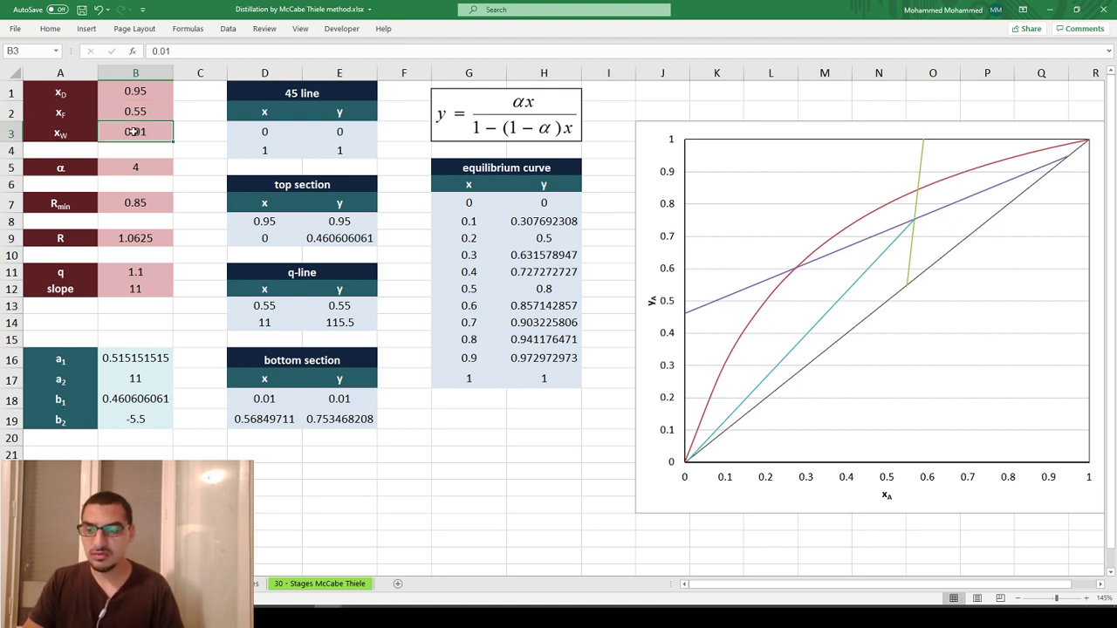
pyautogui.write('0.02')
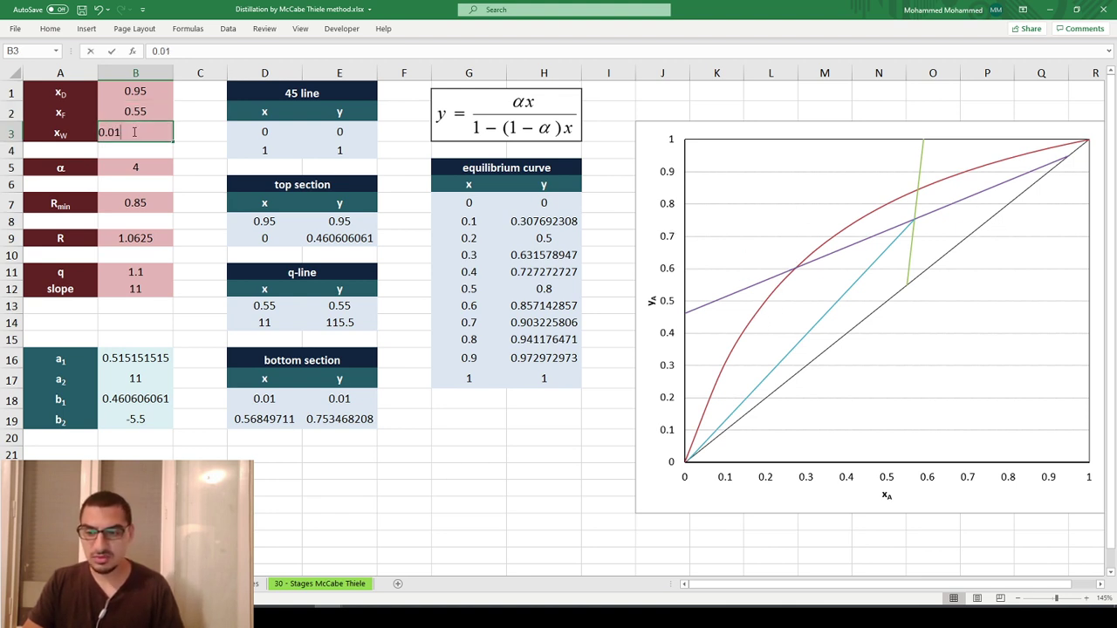
pyautogui.press('Return')
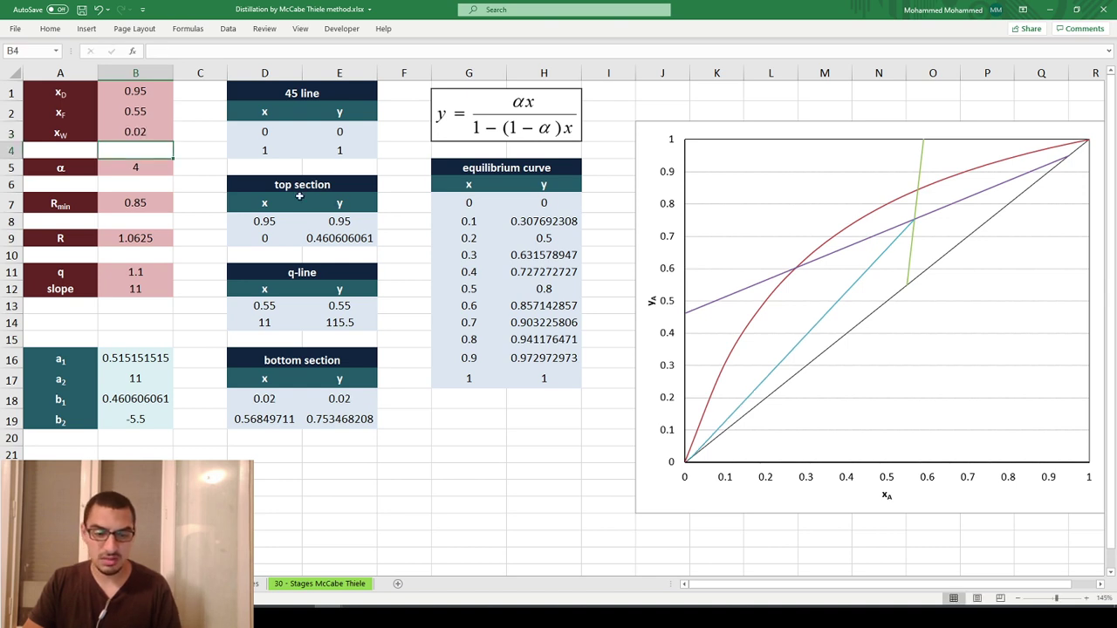
# Step: Set the bottoms composition xW in B3 to 0.05
pyautogui.click(131, 131)
pyautogui.write('0.05')
pyautogui.press('Return')
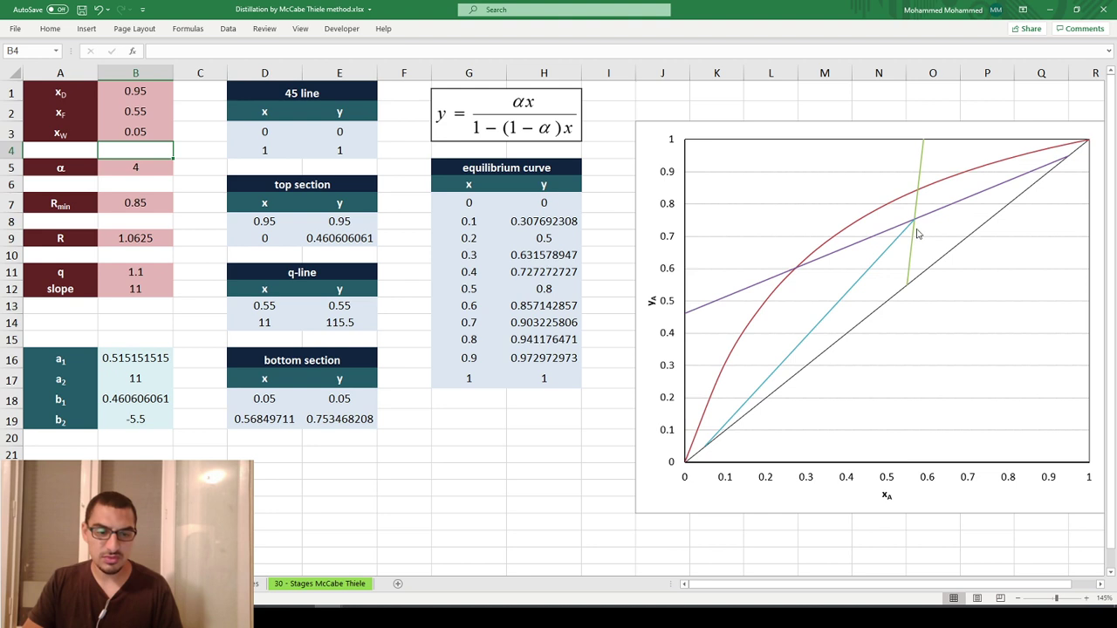
# Step: Try q values of 1.5 and 0.75 in B11 to see how the q-line changes on the chart
pyautogui.click(108, 271)
pyautogui.write('1.')
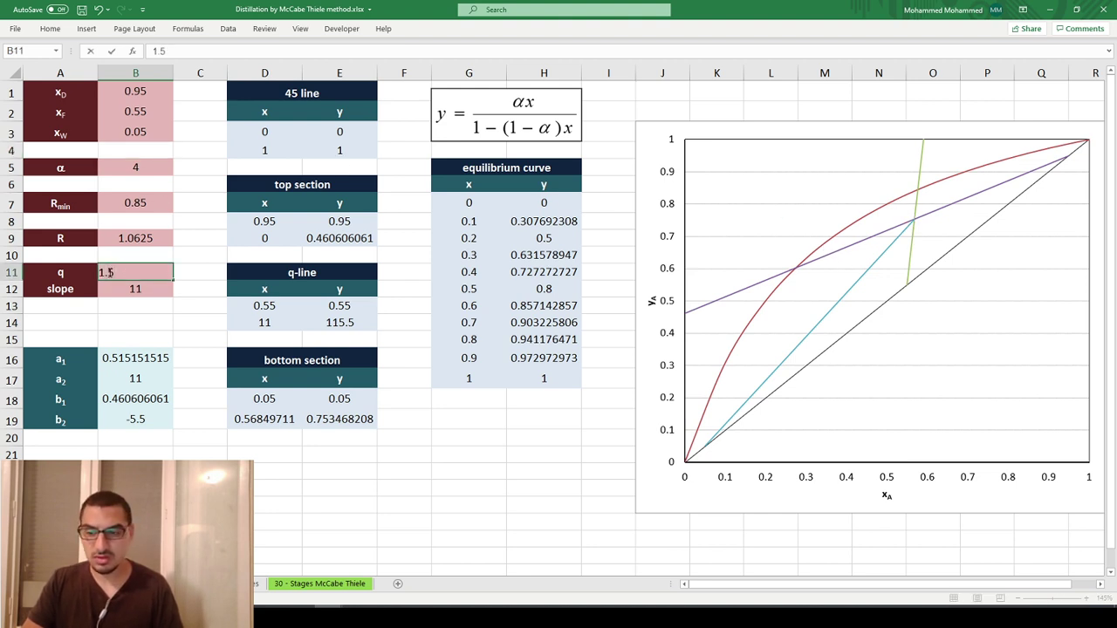
pyautogui.press('Return')
pyautogui.click(108, 271)
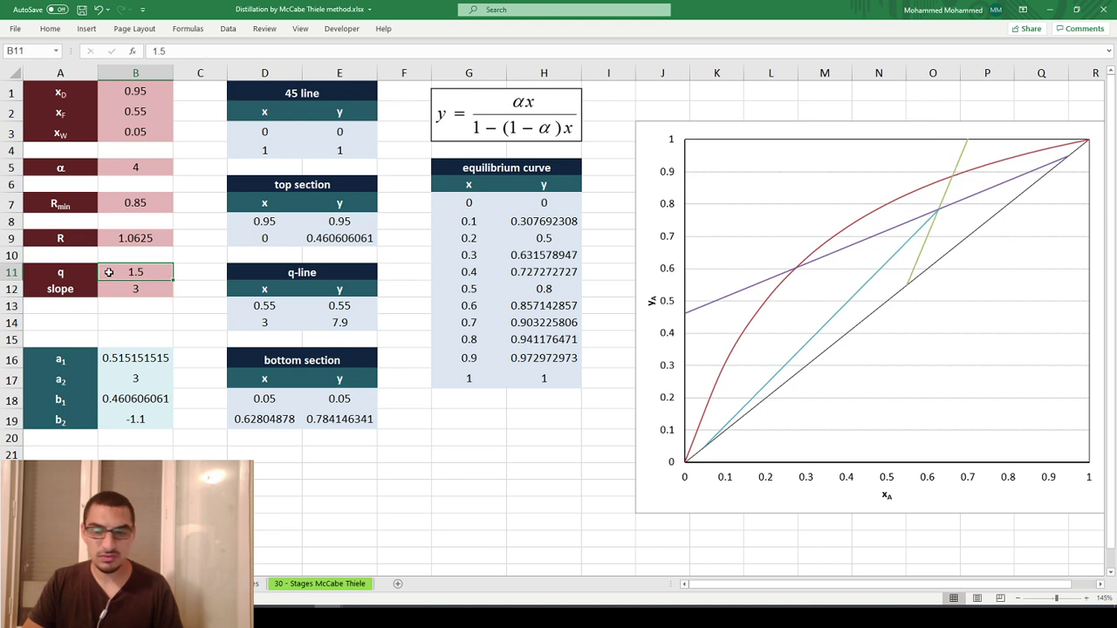
pyautogui.write('.')
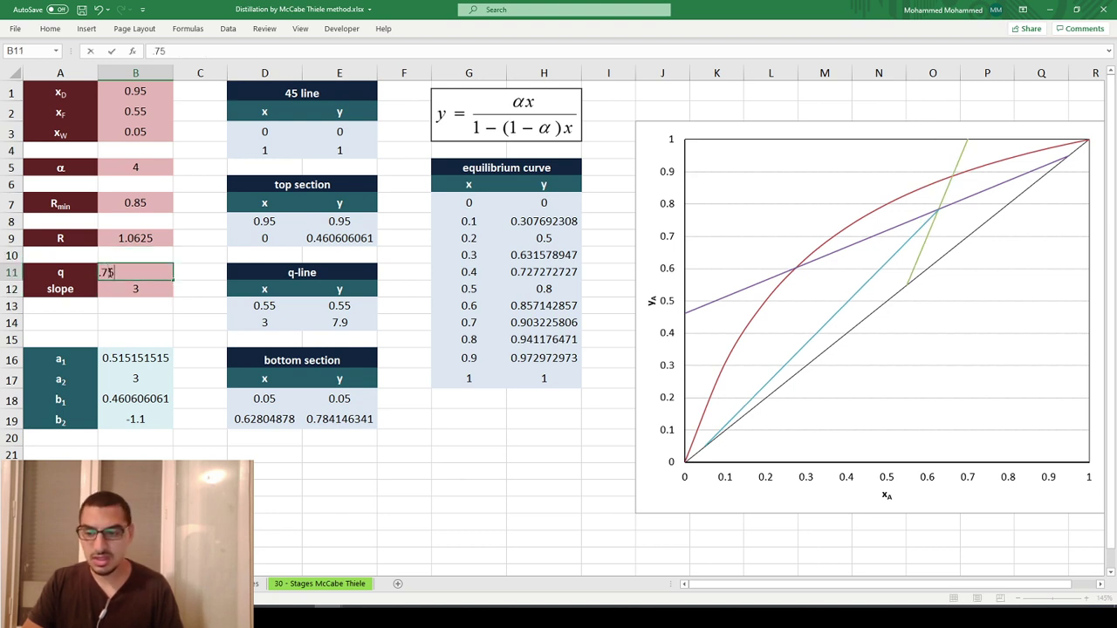
pyautogui.write('75')
pyautogui.press('Return')
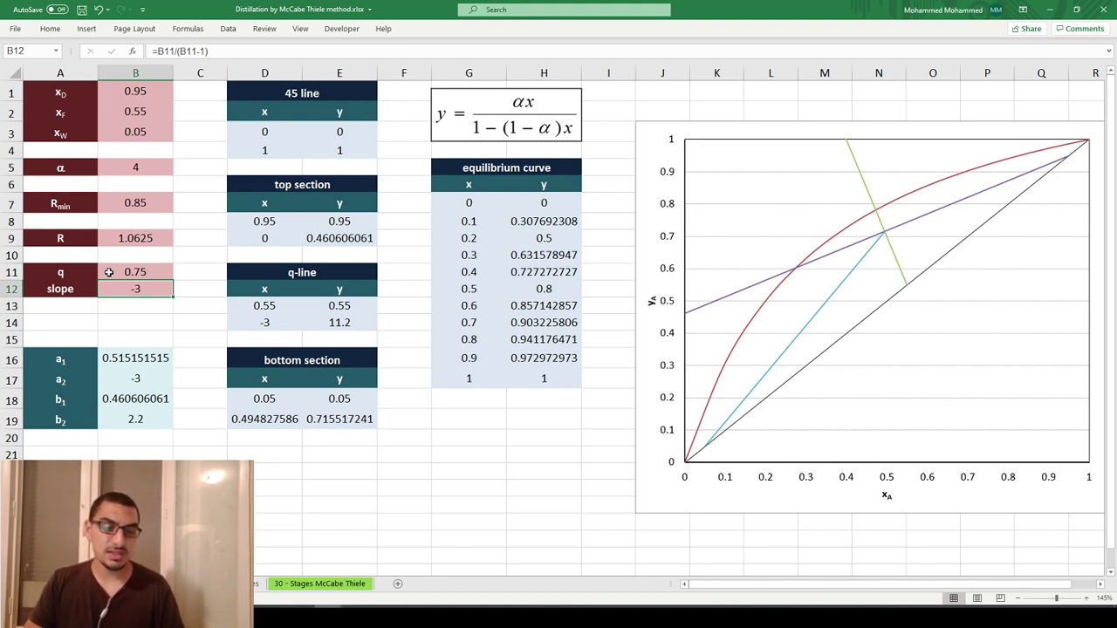
# Step: Inspect the slope formula in B12 and its references to q, leaving it unedited
pyautogui.click(109, 273)
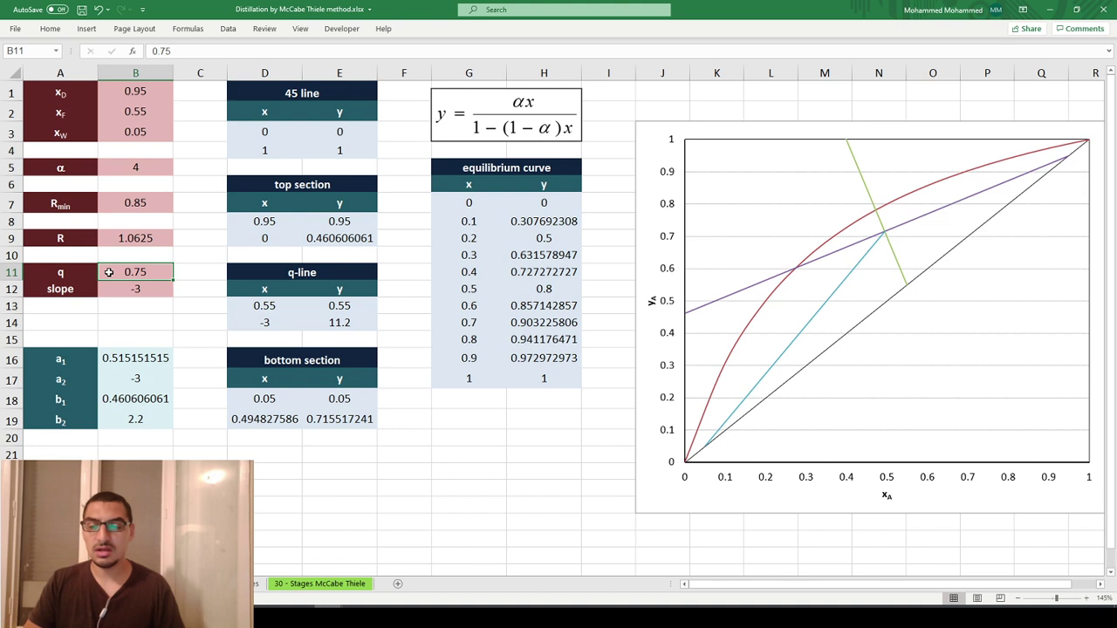
pyautogui.press('Down')
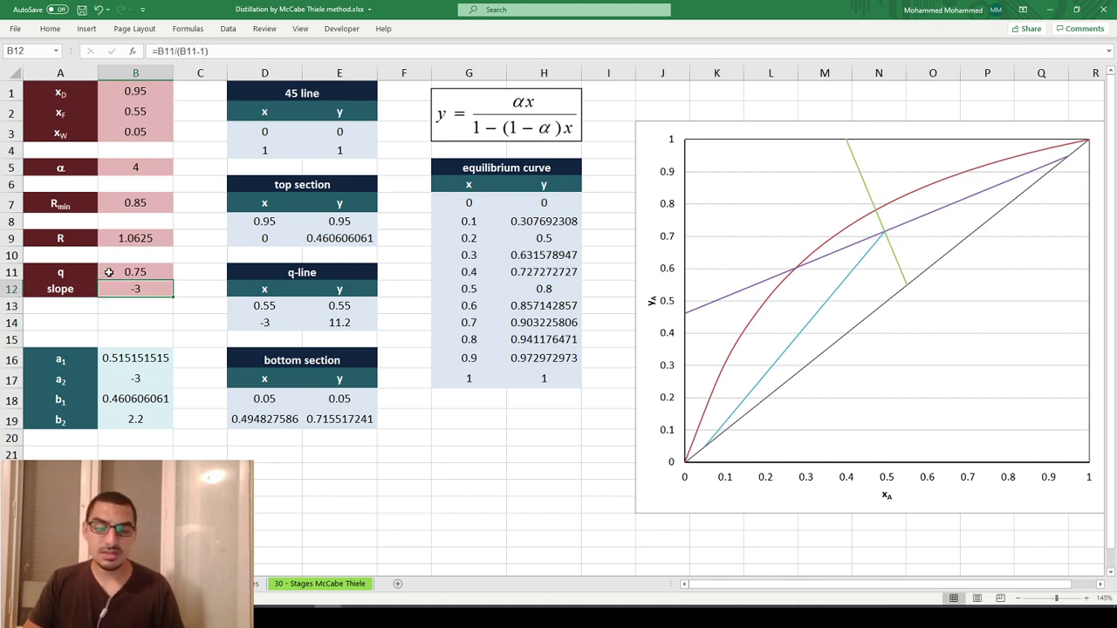
pyautogui.press('F2')
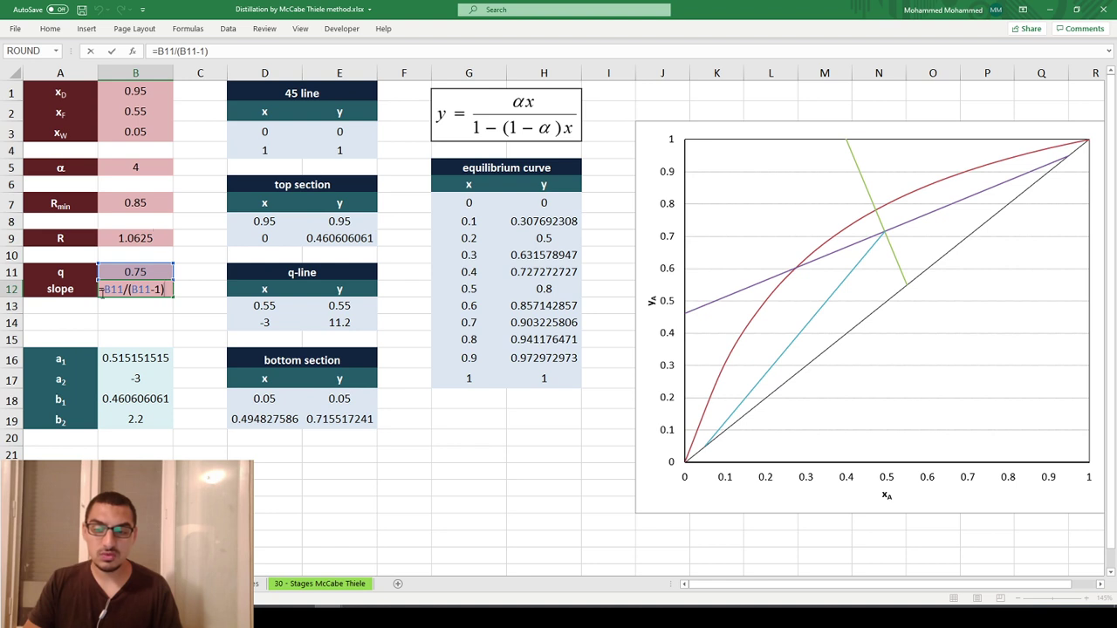
pyautogui.press('Escape')
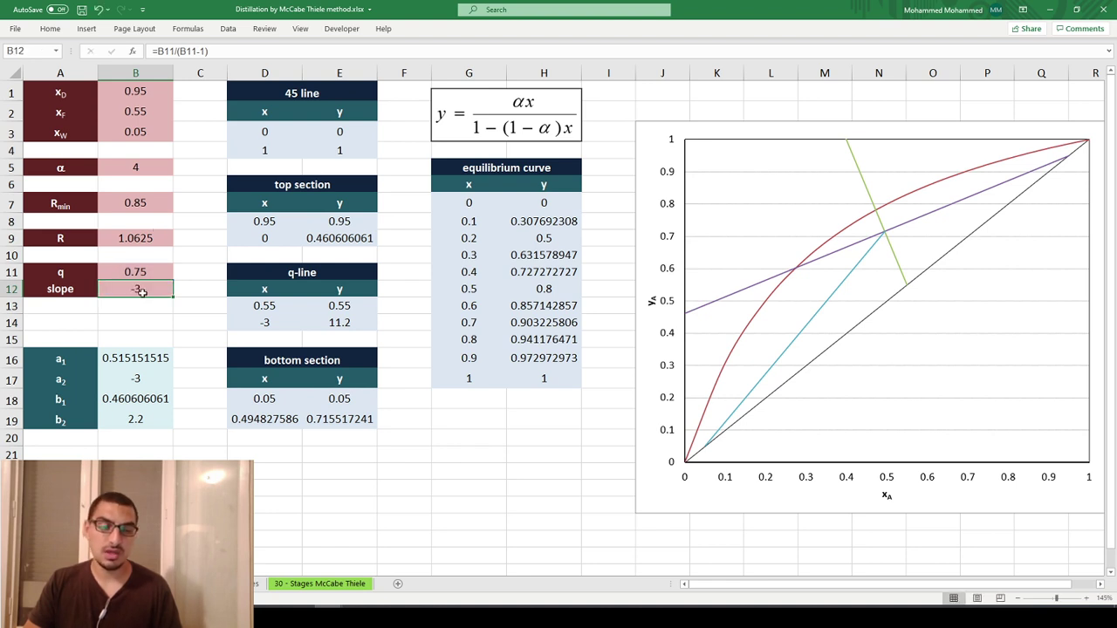
# Step: Try q = 1 in B11 and check which cells the slope formula in B12 uses
pyautogui.click(141, 274)
pyautogui.write('1')
pyautogui.press('Return')
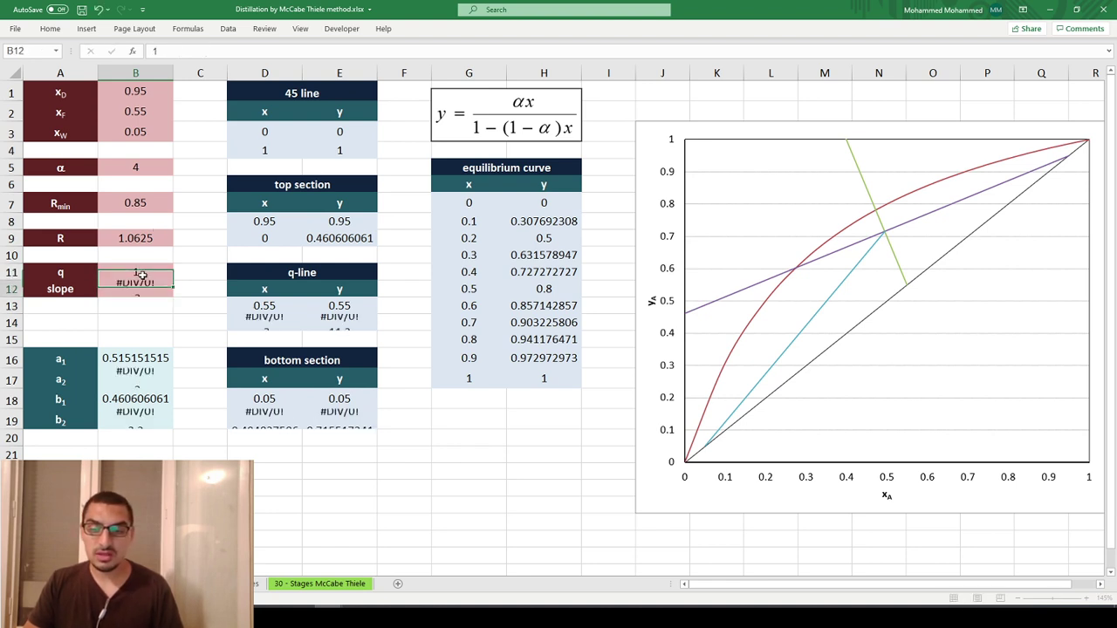
pyautogui.press('F2')
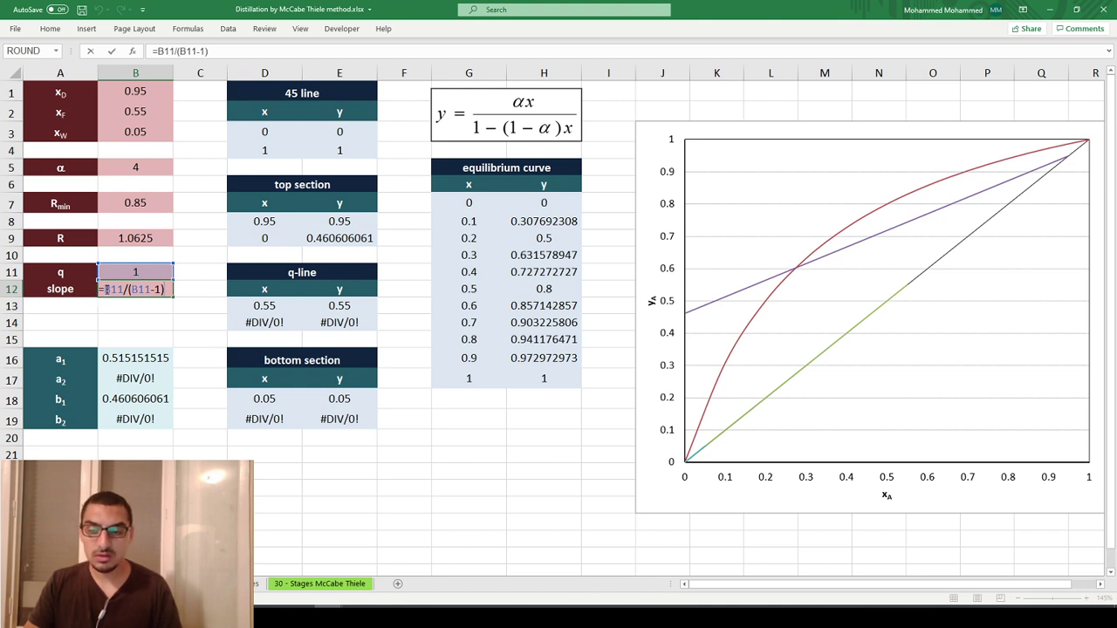
pyautogui.press('Escape')
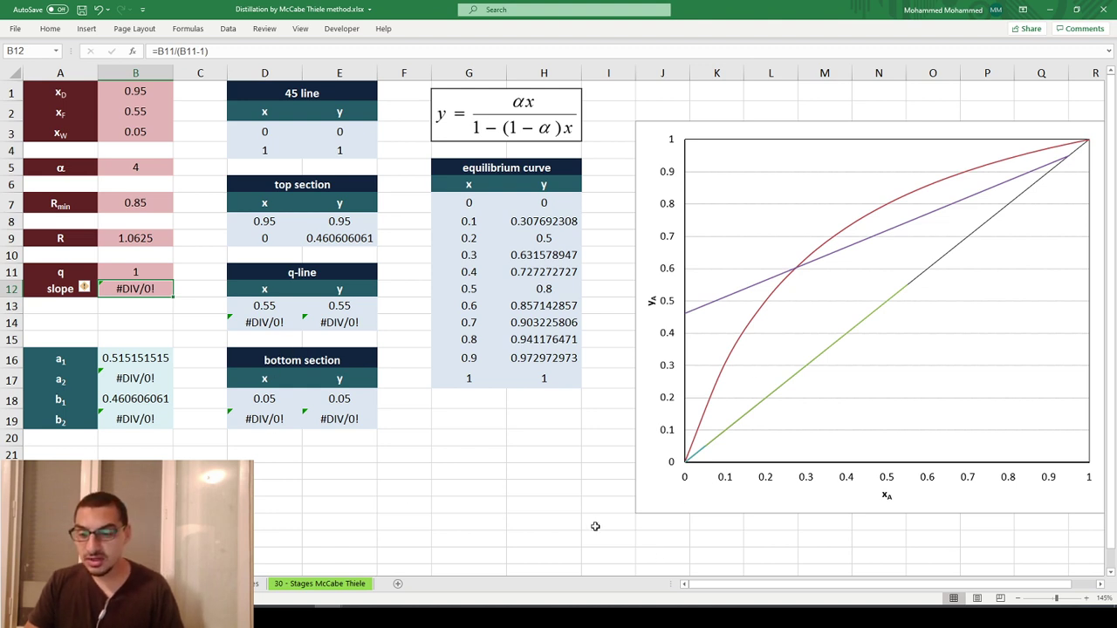
# Step: Set q in B11 to 1.1
pyautogui.click(138, 272)
pyautogui.write('1.1')
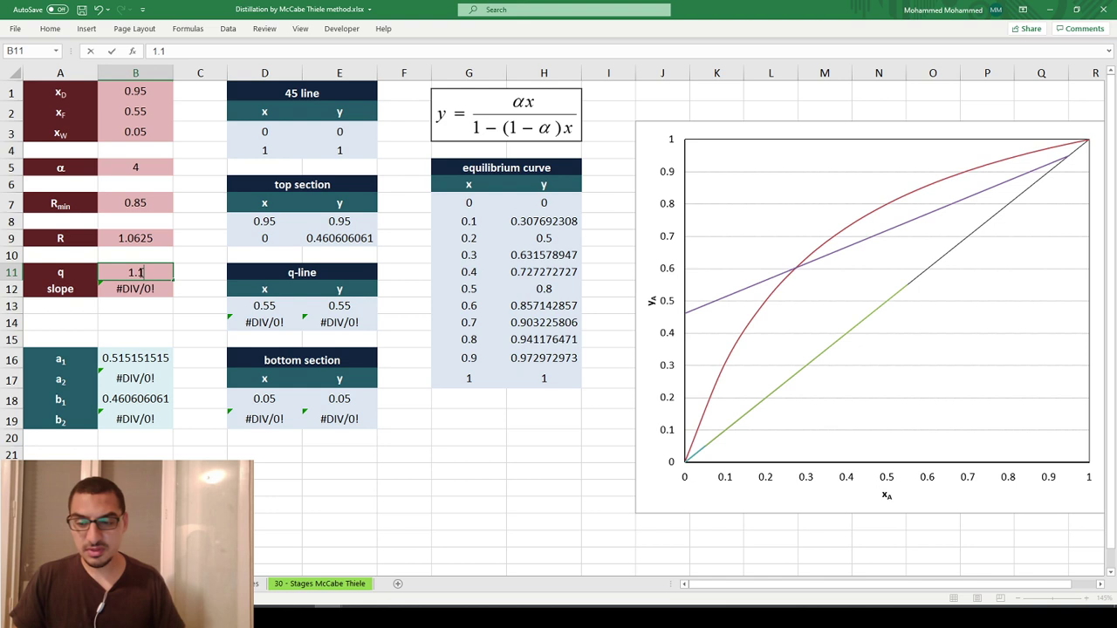
pyautogui.press('Return')
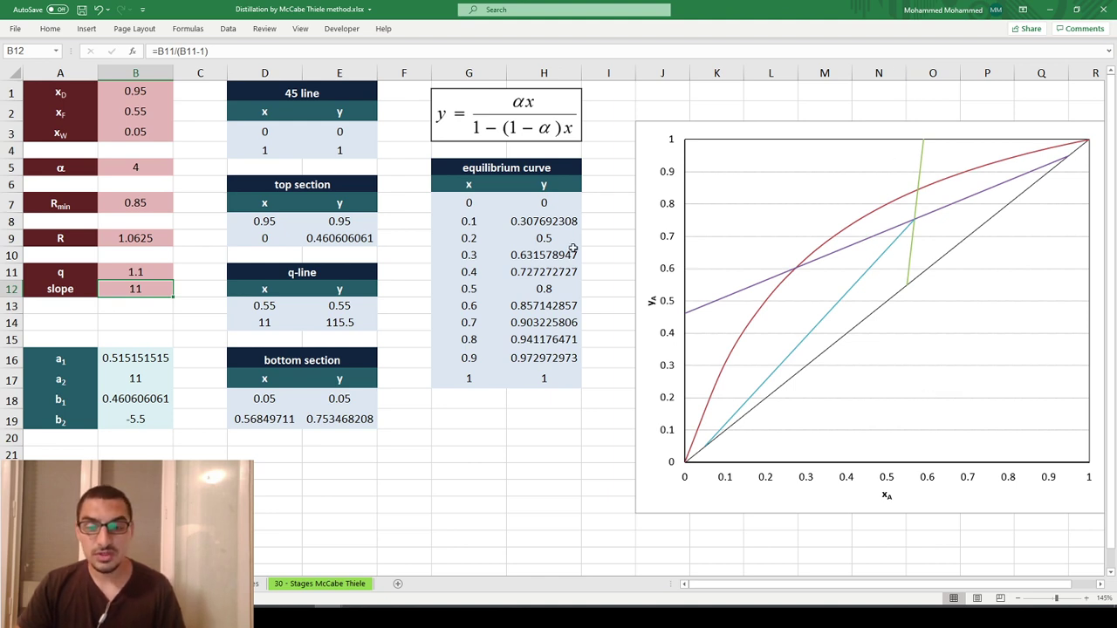
# Step: Wrap the q-line's second x formula in D14 as =IFERROR(B11/(B11-1),D13)
pyautogui.click(263, 323)
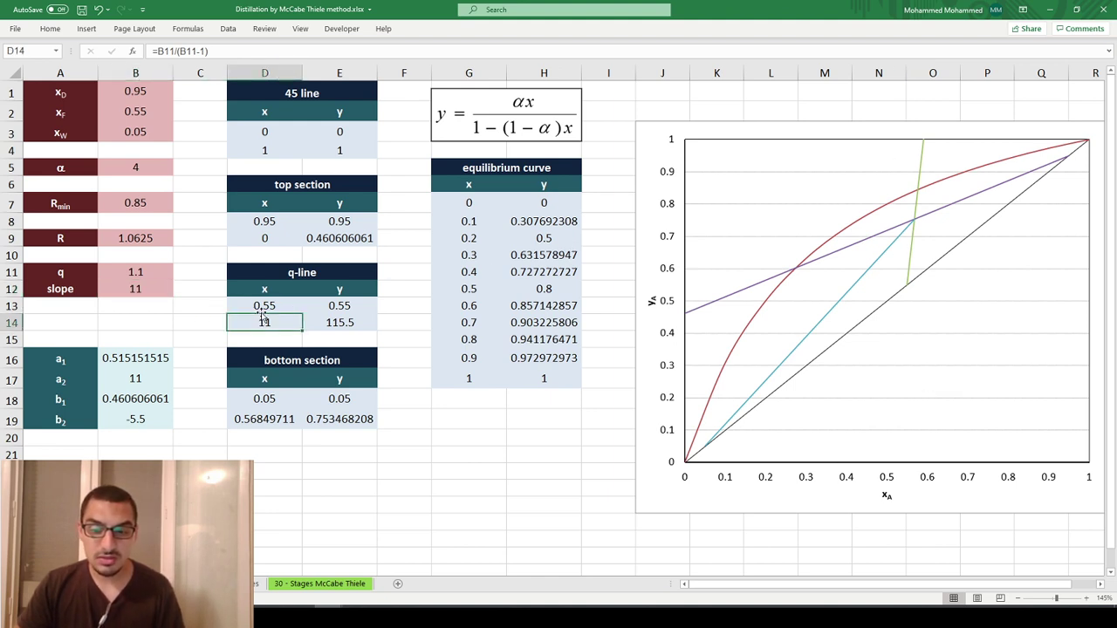
pyautogui.moveTo(263, 305); pyautogui.dragTo(342, 305)
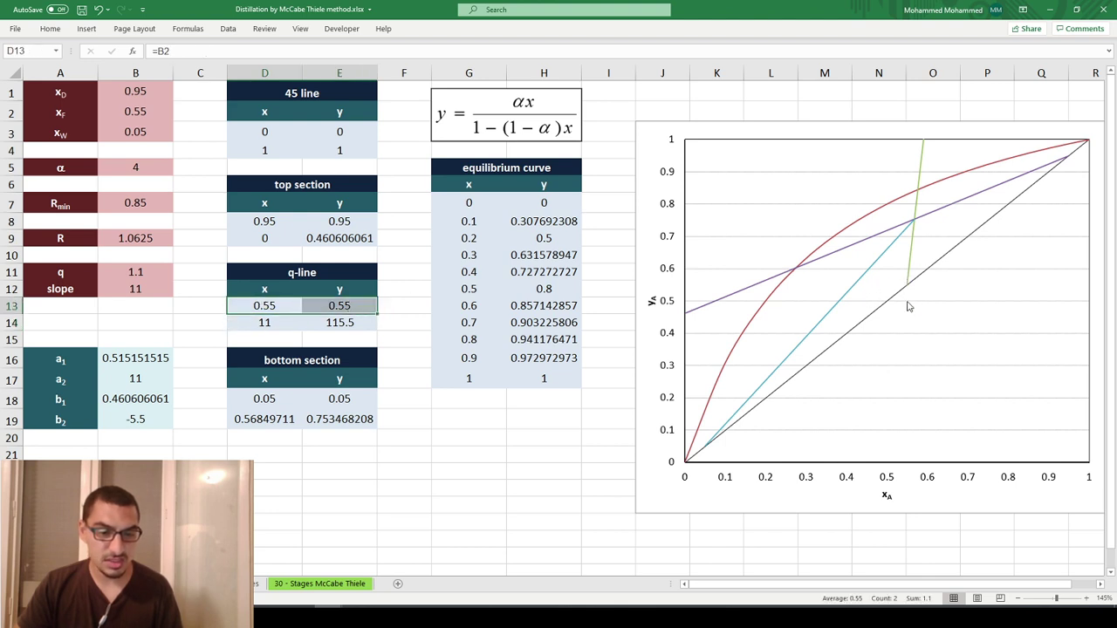
pyautogui.click(252, 322)
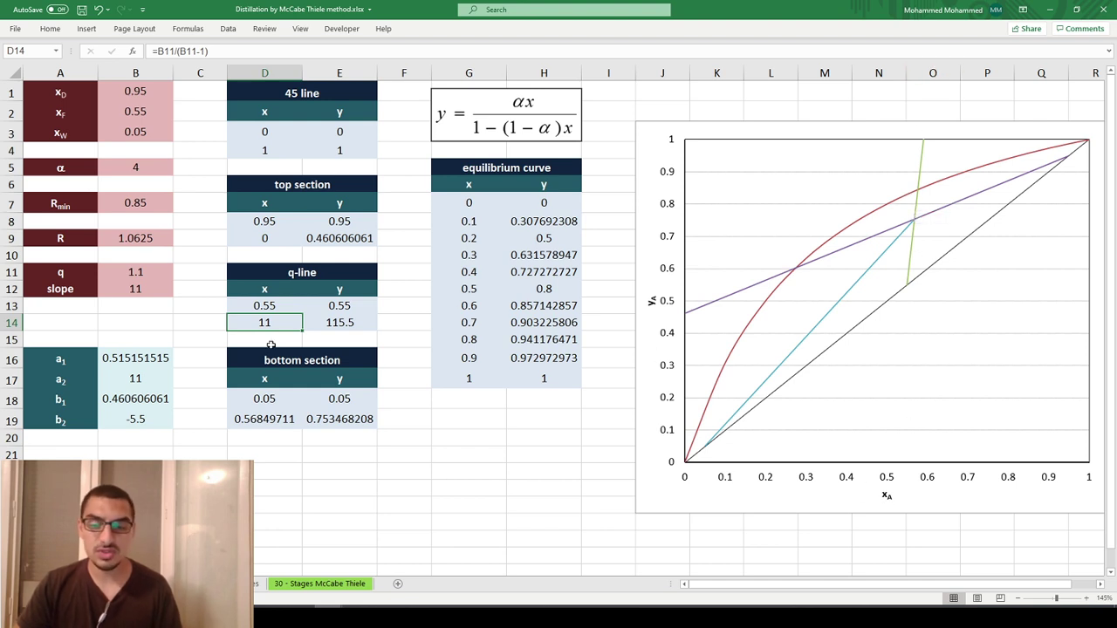
pyautogui.press('F2')
pyautogui.press('Home')
pyautogui.press('Right')
pyautogui.write('i')
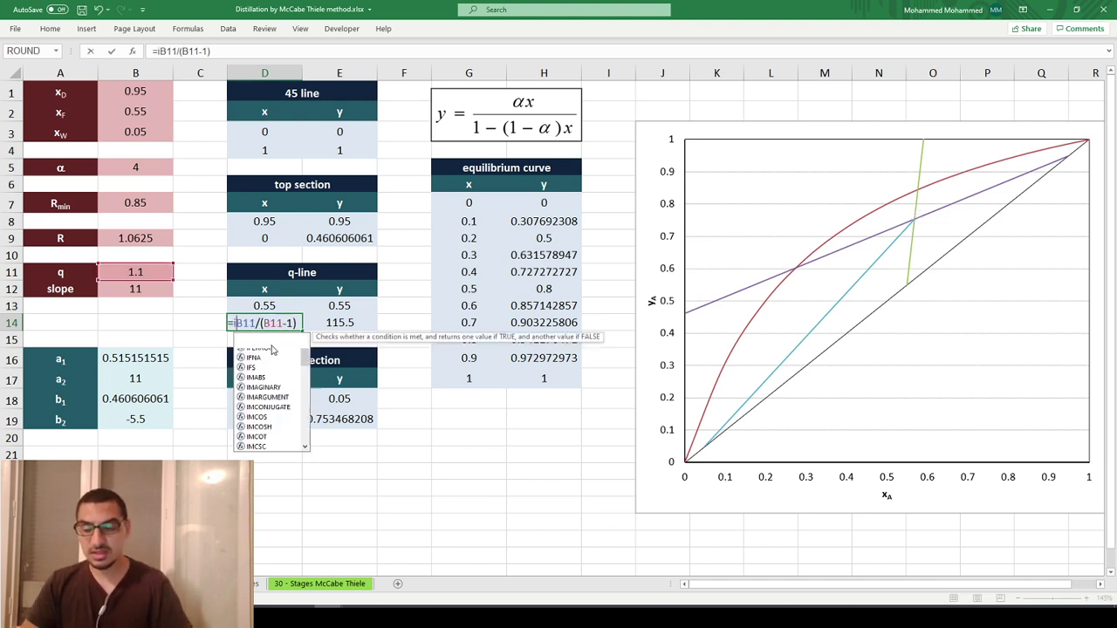
pyautogui.write('ferror')
pyautogui.press('Tab')
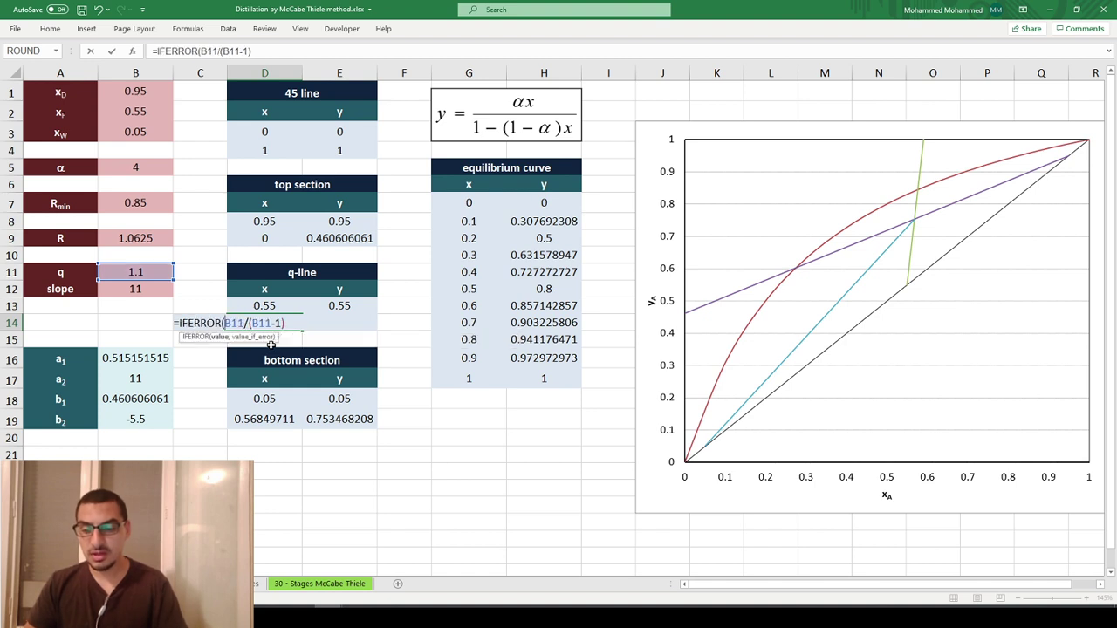
pyautogui.write(',')
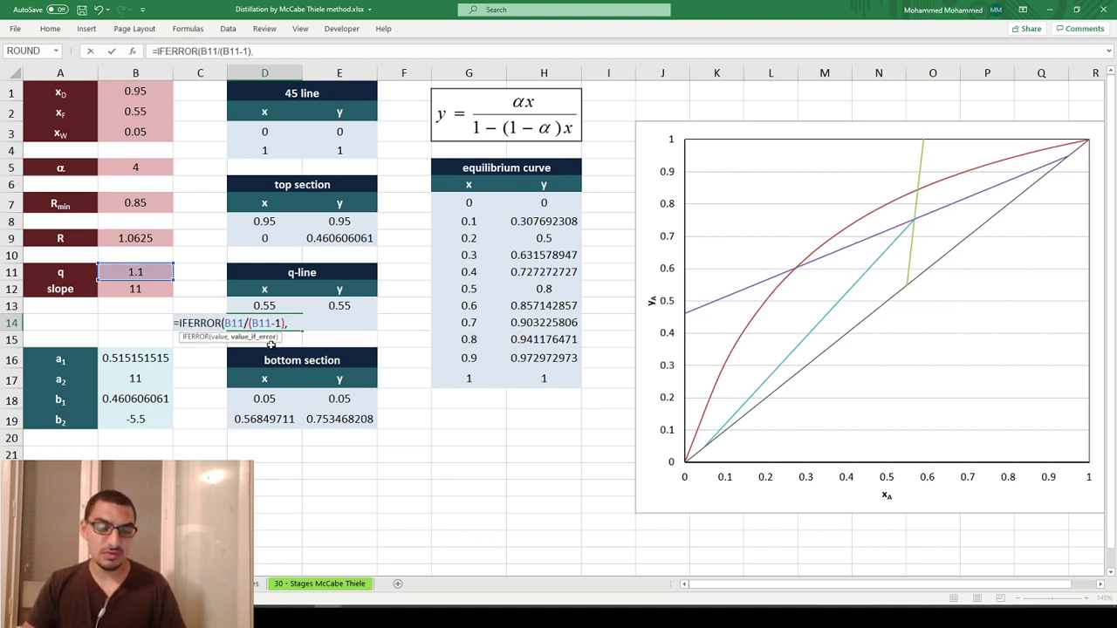
pyautogui.press('Up')
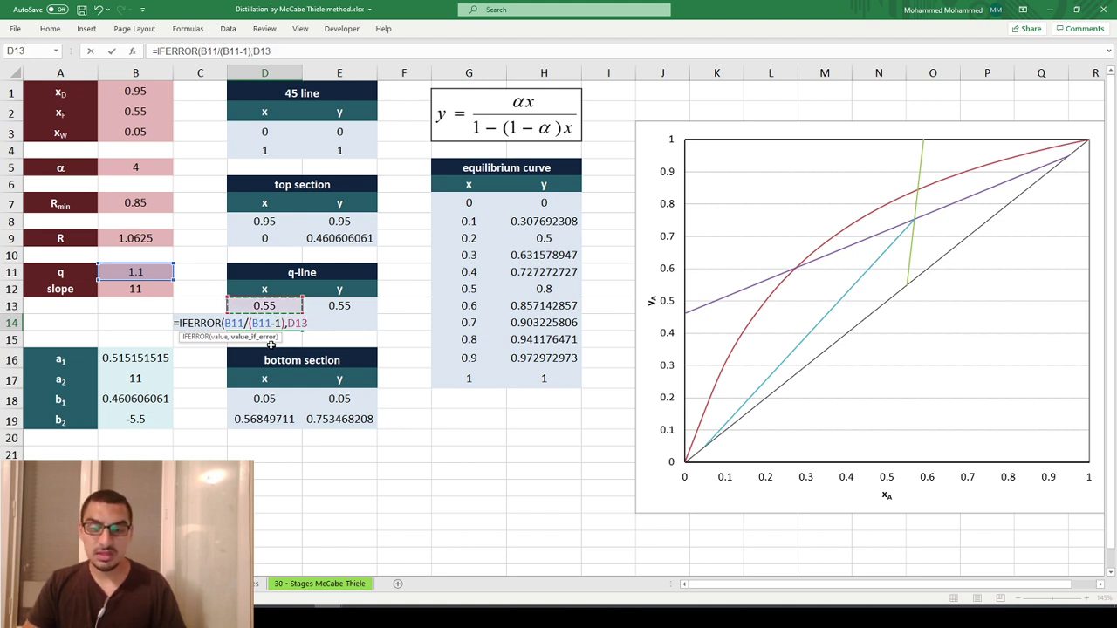
pyautogui.write(')')
pyautogui.press('Return')
# Step: Wrap the q-line's second y formula in E14, (D14-D13)*B12+D13, in IFERROR with a fallback value of 1
pyautogui.press('Up')
pyautogui.press('Right')
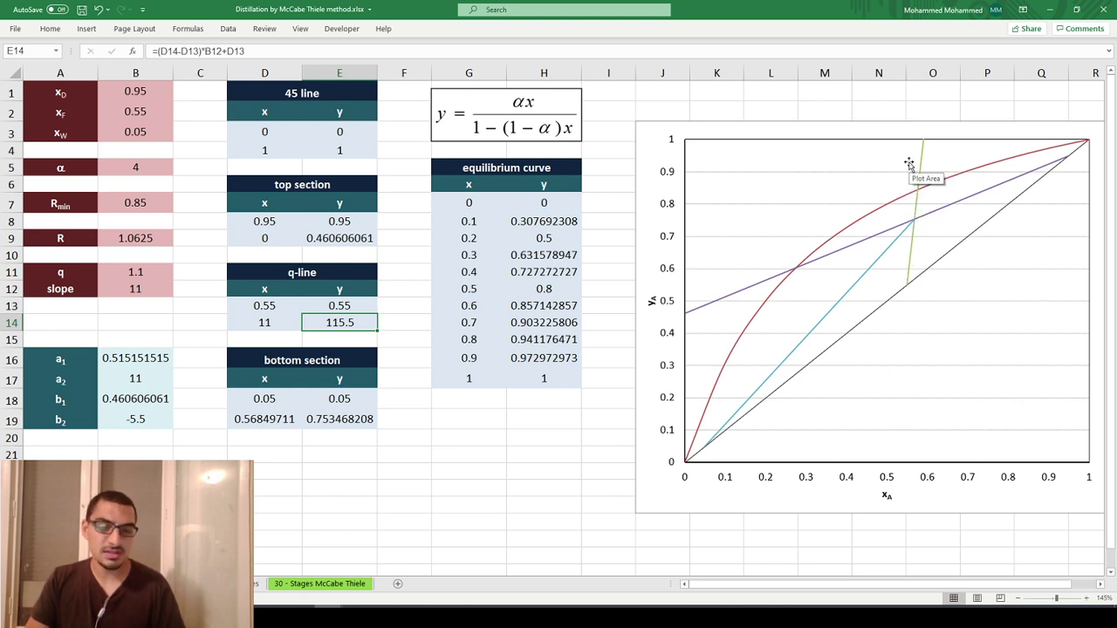
pyautogui.press('F2')
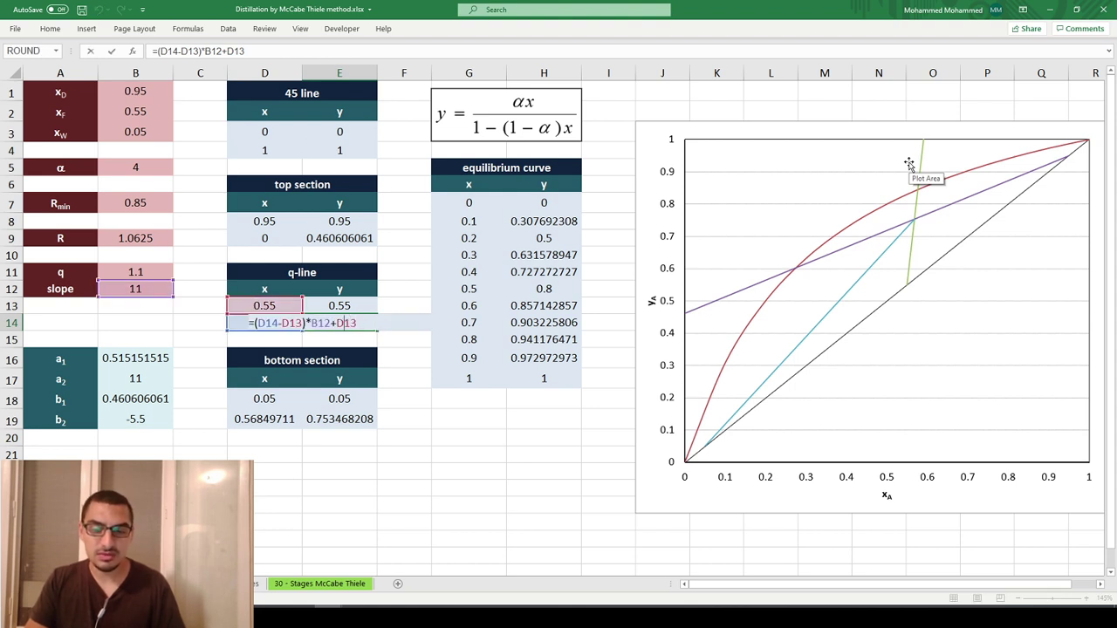
pyautogui.write('iferror(')
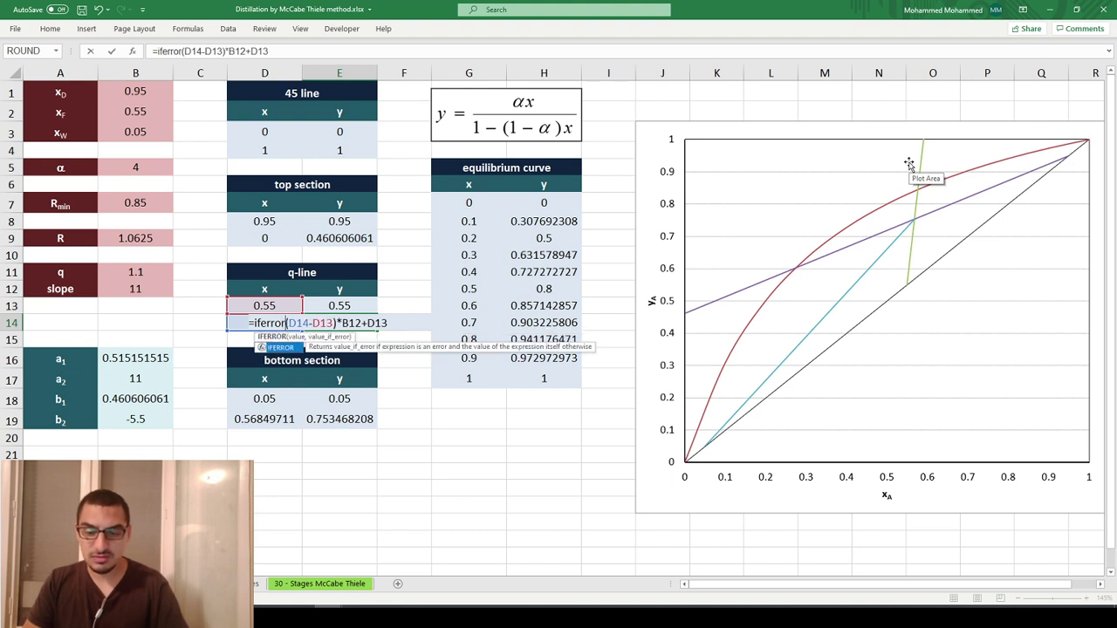
pyautogui.press('Right')
pyautogui.press('Right')
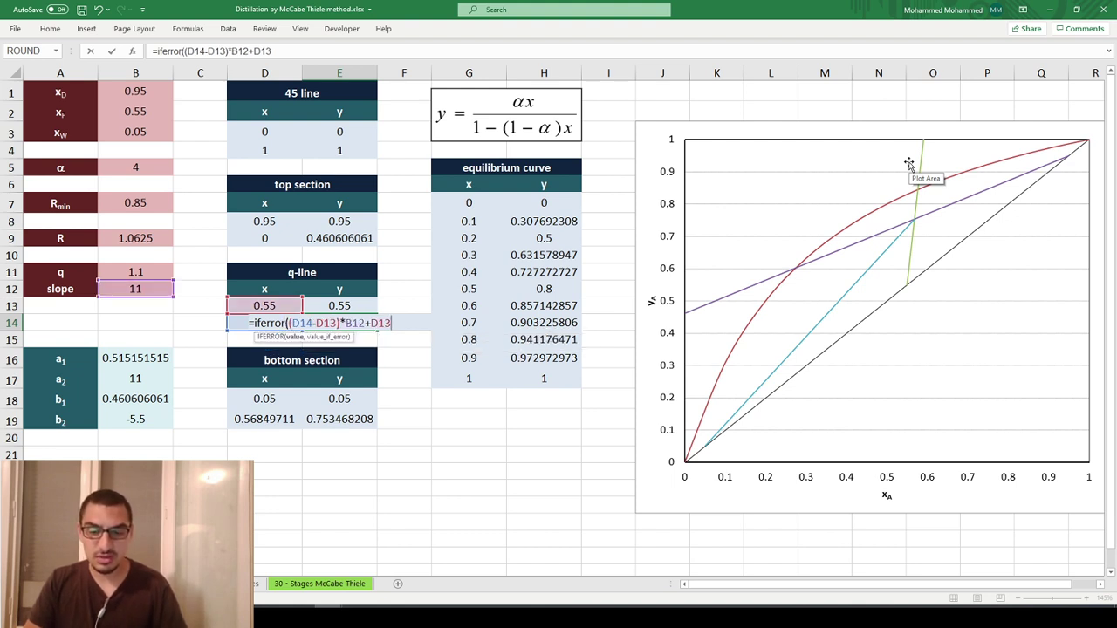
pyautogui.write(',')
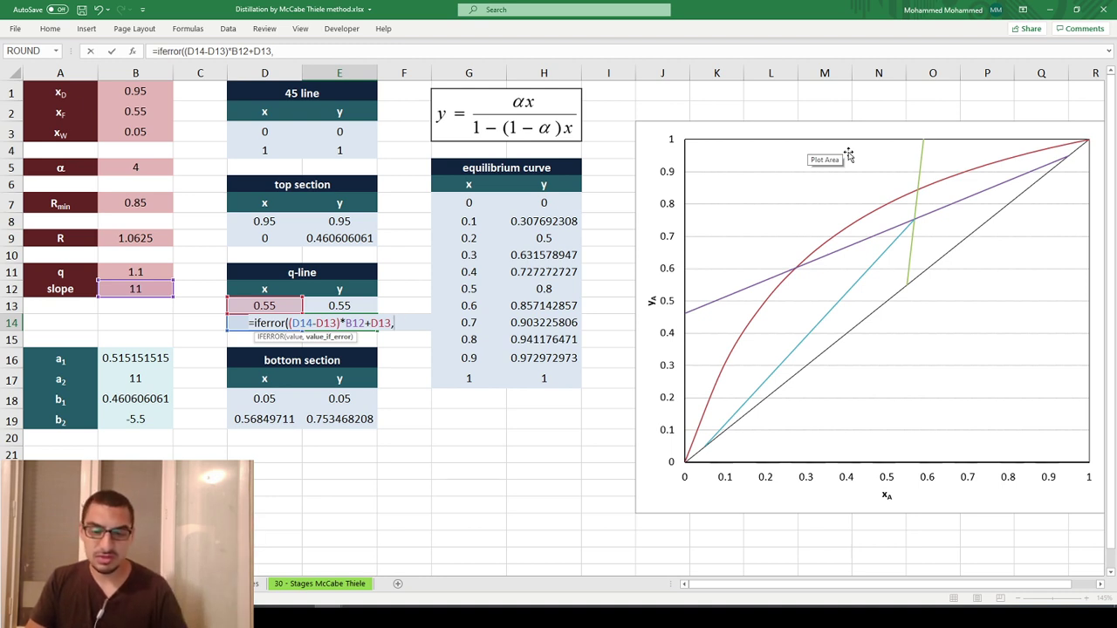
pyautogui.press('Return')
# Step: Examine the q-line's x and y points in D13:E14 against the q and slope inputs
pyautogui.press('Up')
pyautogui.press('Up')
pyautogui.press('Left')
pyautogui.press('Left')
pyautogui.press('Left')
pyautogui.press('Up')
pyautogui.press('Up')
pyautogui.press('Down')
pyautogui.press('Right')
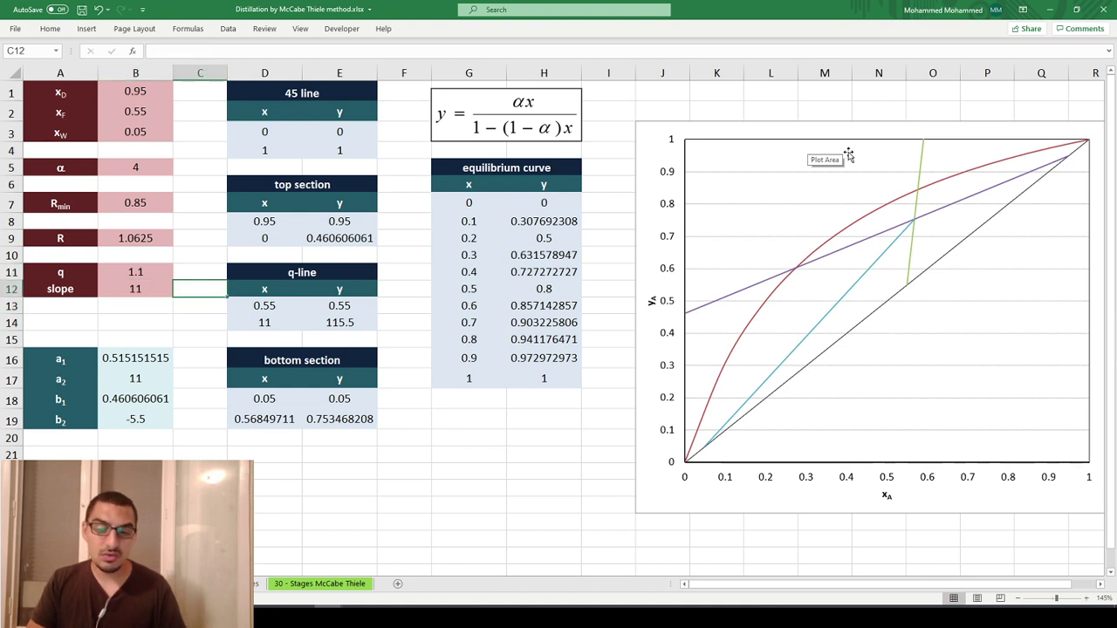
pyautogui.press('Right')
pyautogui.press('Down')
pyautogui.hotkey('shift', 'Right')
pyautogui.hotkey('shift', 'Down')
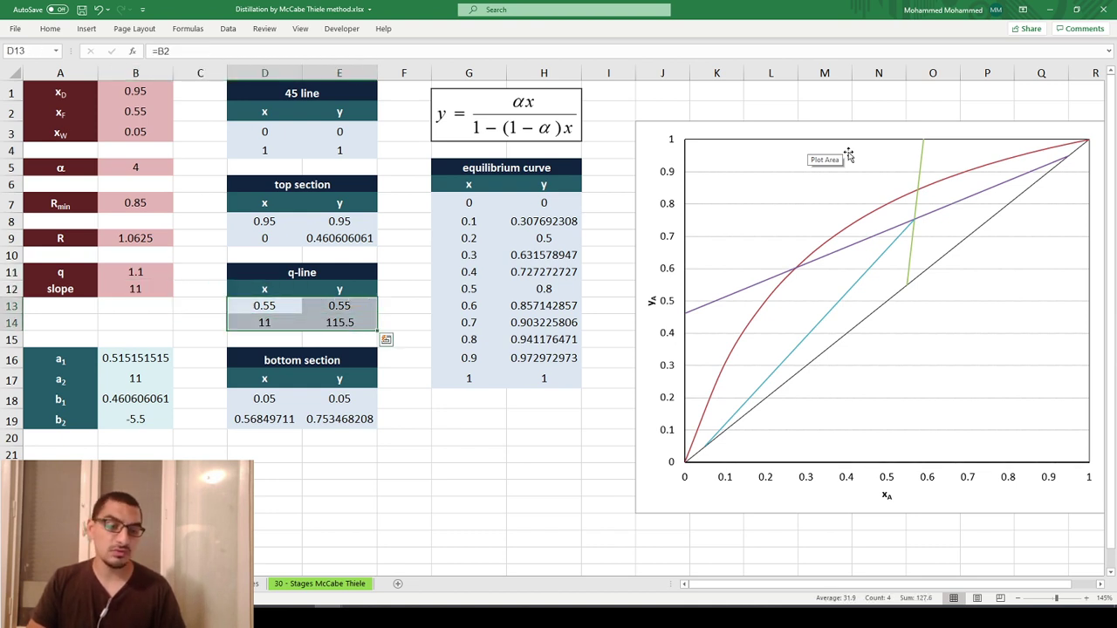
# Step: Set q in B11 to 1 to test the q-line fallbacks
pyautogui.press('Left')
pyautogui.press('Left')
pyautogui.press('Up')
pyautogui.press('Up')
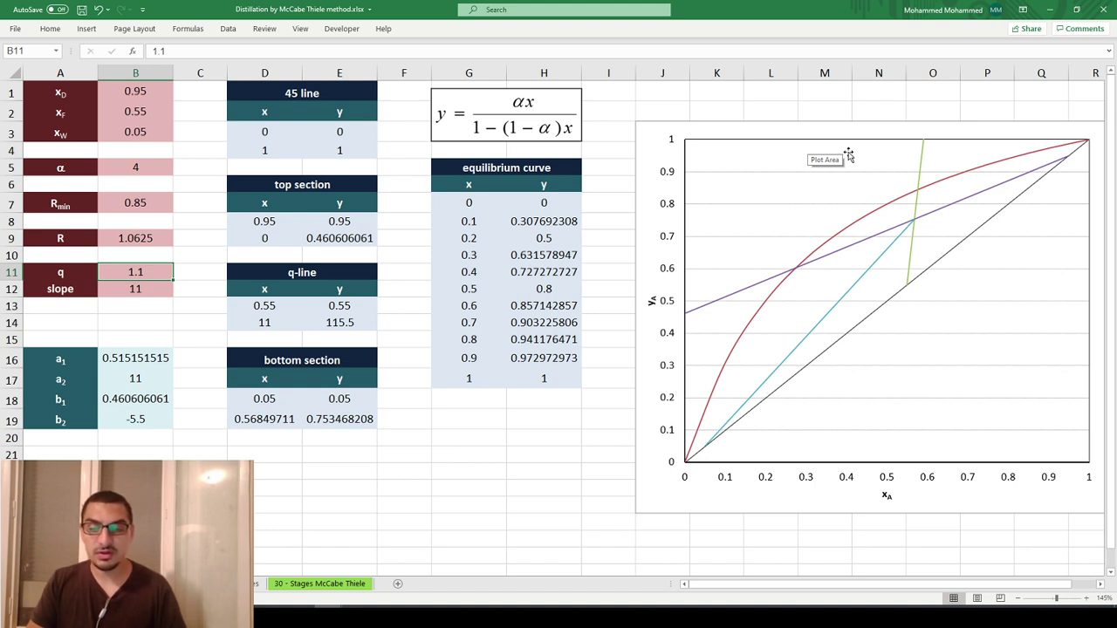
pyautogui.write('1')
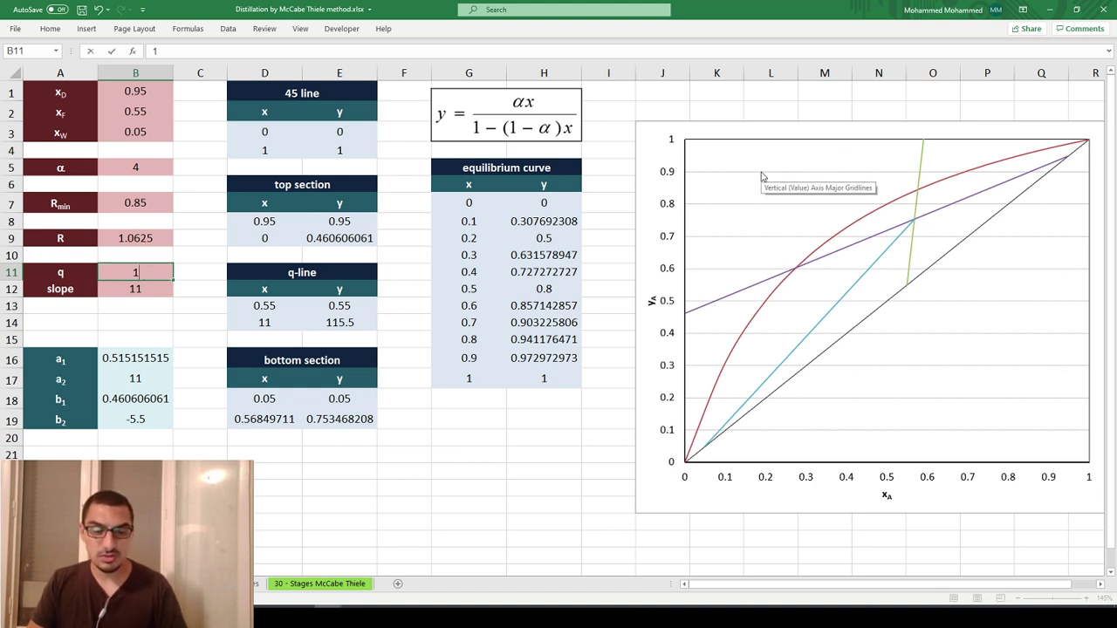
pyautogui.press('Return')
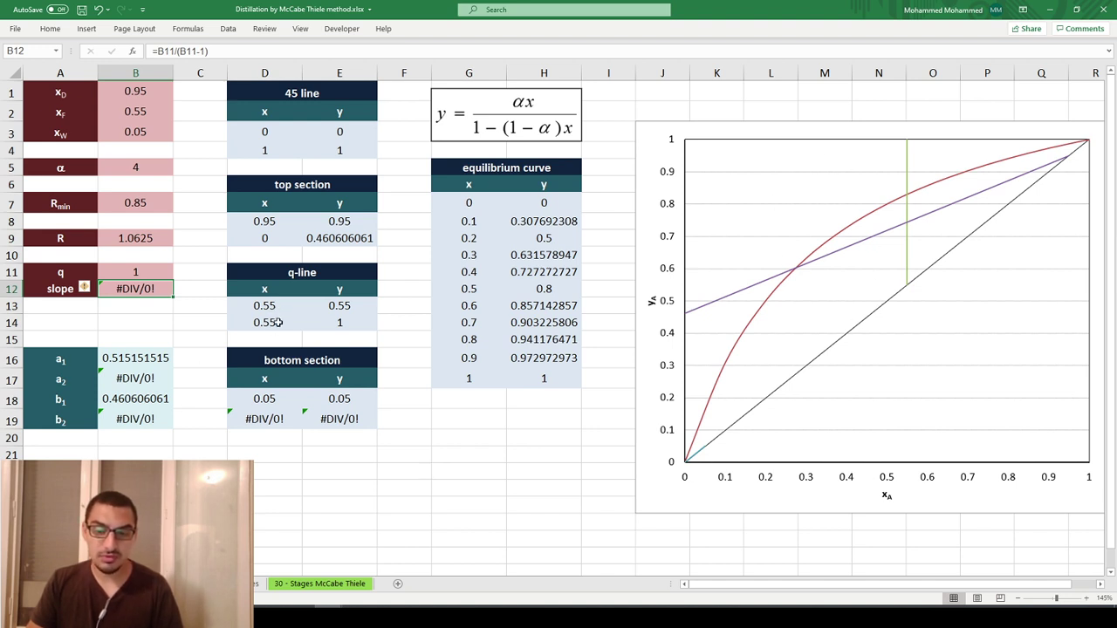
# Step: Examine the q-line points in D13:E14, the second x formula in D19 and the bottom section's first point
pyautogui.moveTo(275, 322); pyautogui.dragTo(357, 305)
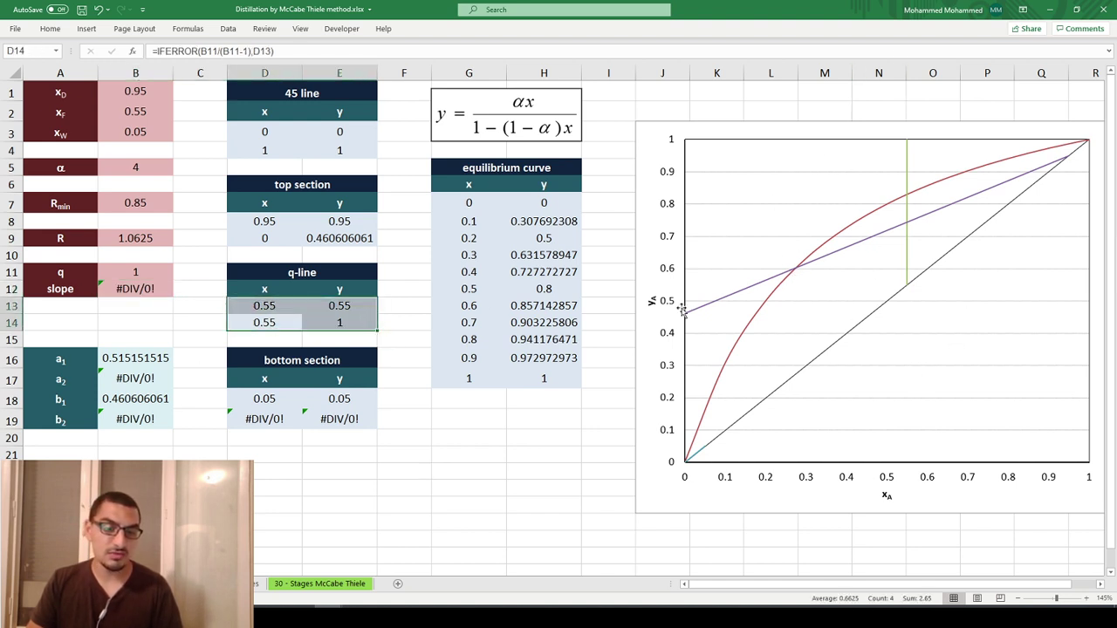
pyautogui.click(267, 339)
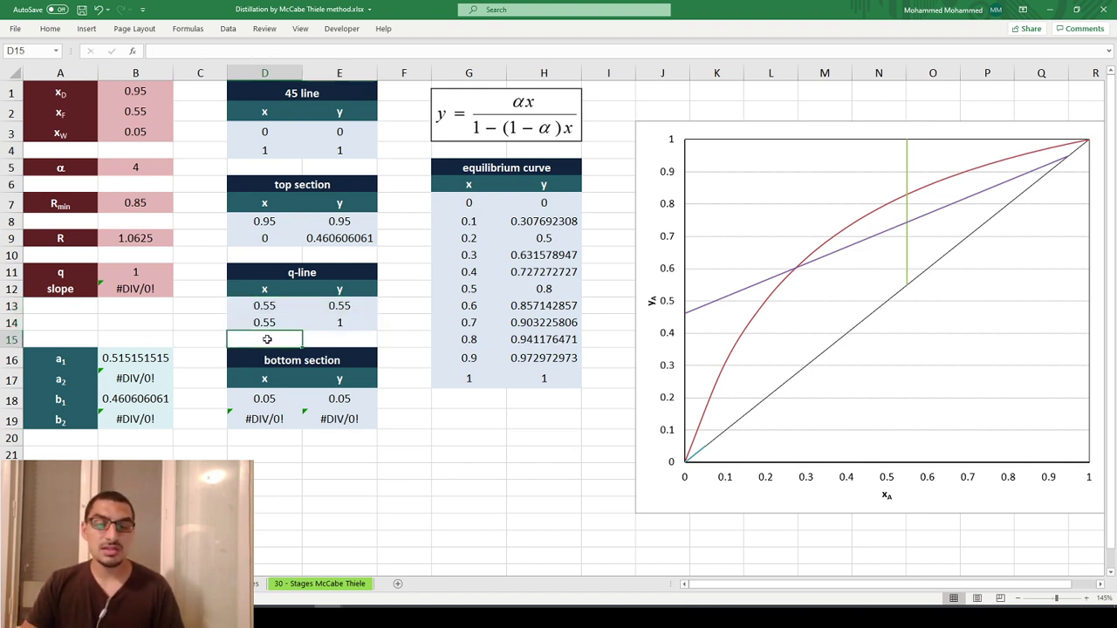
pyautogui.click(268, 422)
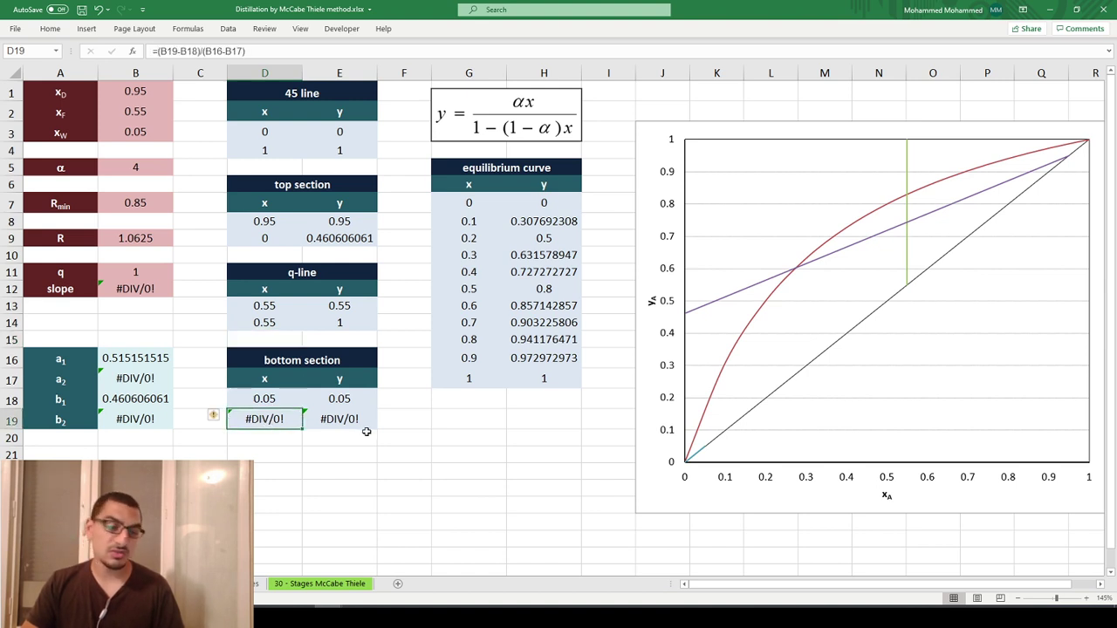
pyautogui.doubleClick(266, 420)
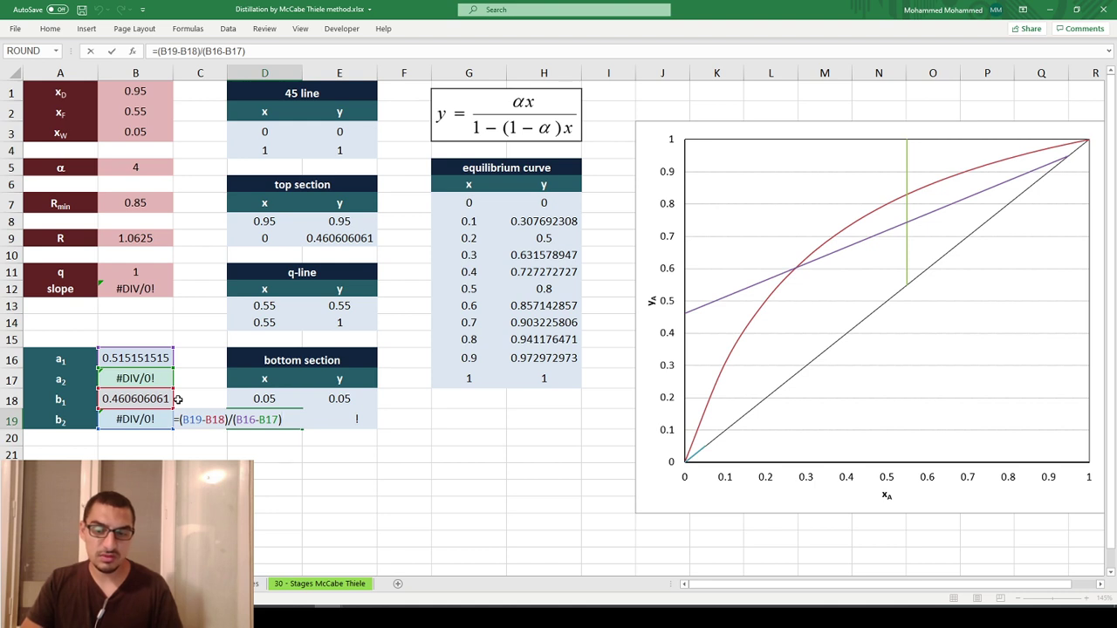
pyautogui.press('Return')
pyautogui.press('Up')
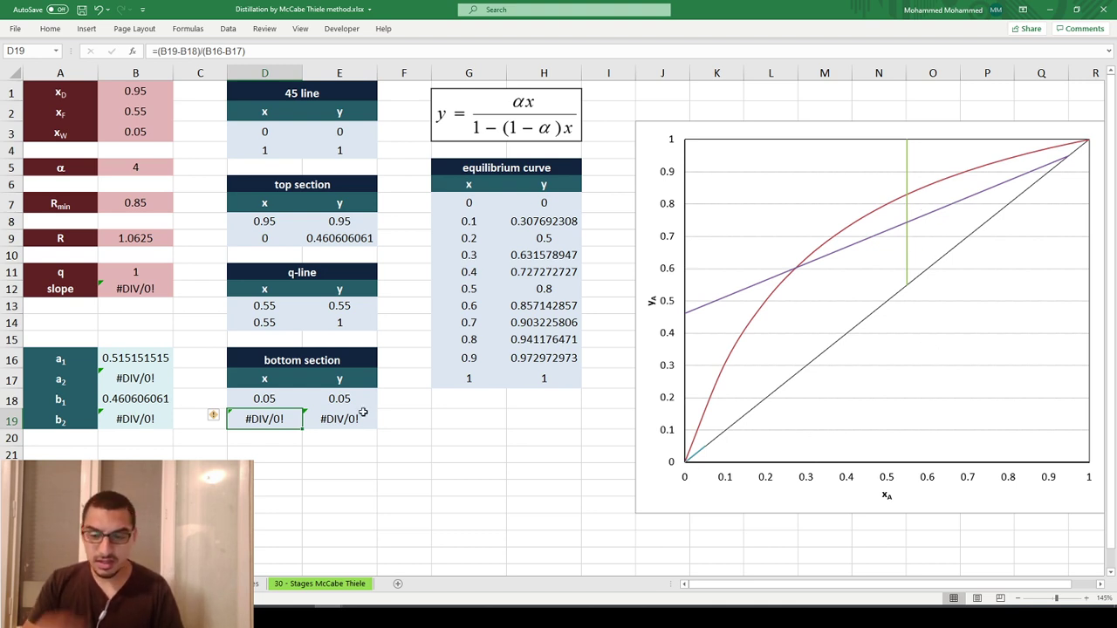
pyautogui.moveTo(261, 399); pyautogui.dragTo(341, 402)
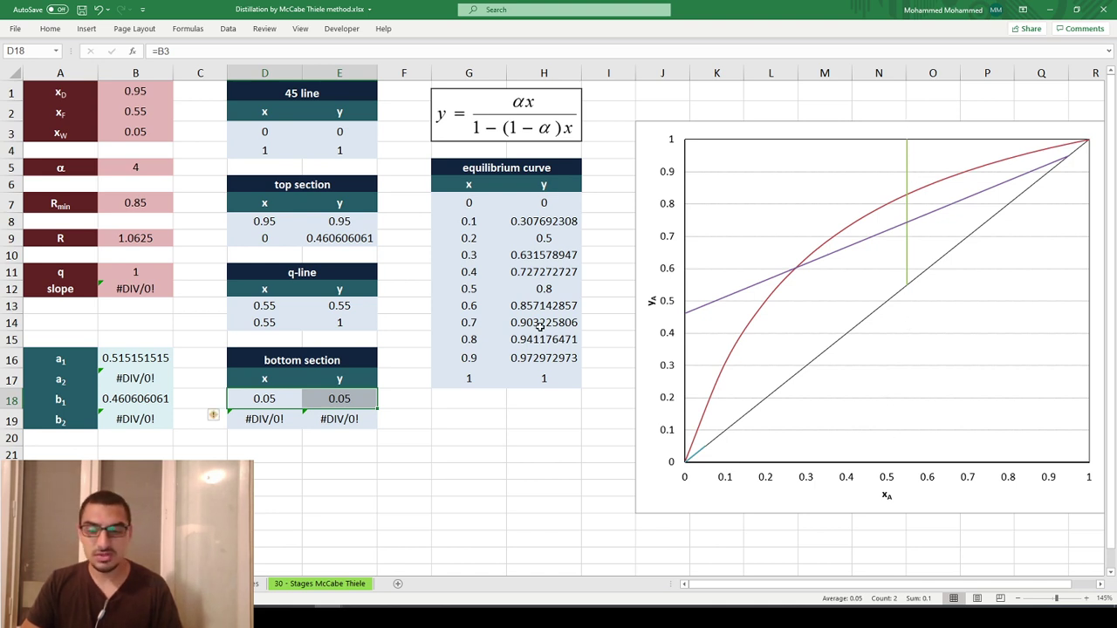
# Step: Set q in B11 to 1.1
pyautogui.doubleClick(157, 419)
pyautogui.click(264, 379)
pyautogui.press('Left')
pyautogui.press('Up')
pyautogui.press('Up')
pyautogui.press('Up')
pyautogui.press('Up')
pyautogui.press('Up')
pyautogui.press('Up')
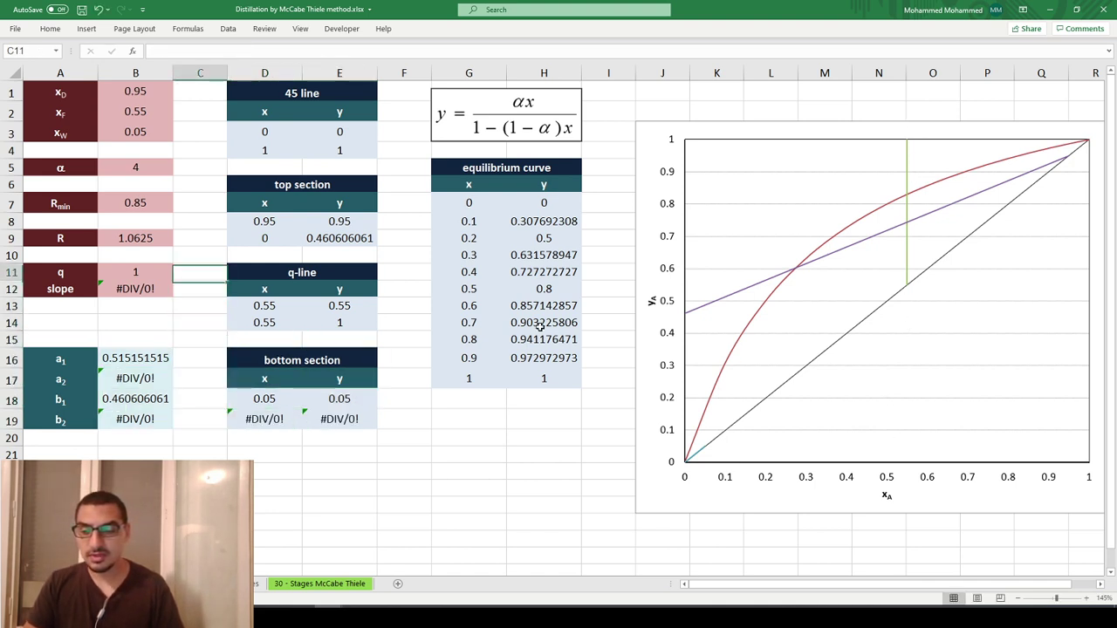
pyautogui.press('Left')
pyautogui.write('1.1')
pyautogui.press('Return')
# Step: Wrap the bottom section's second x formula in D19, (B19-B18)/(B16-B17), in IFERROR with D18 as the fallback
pyautogui.press('Right')
pyautogui.press('Right')
pyautogui.press('Down')
pyautogui.press('Down')
pyautogui.press('Down')
pyautogui.press('Down')
pyautogui.press('Down')
pyautogui.press('Down')
pyautogui.press('Down')
pyautogui.press('F2')
pyautogui.press('Home')
pyautogui.press('Right')
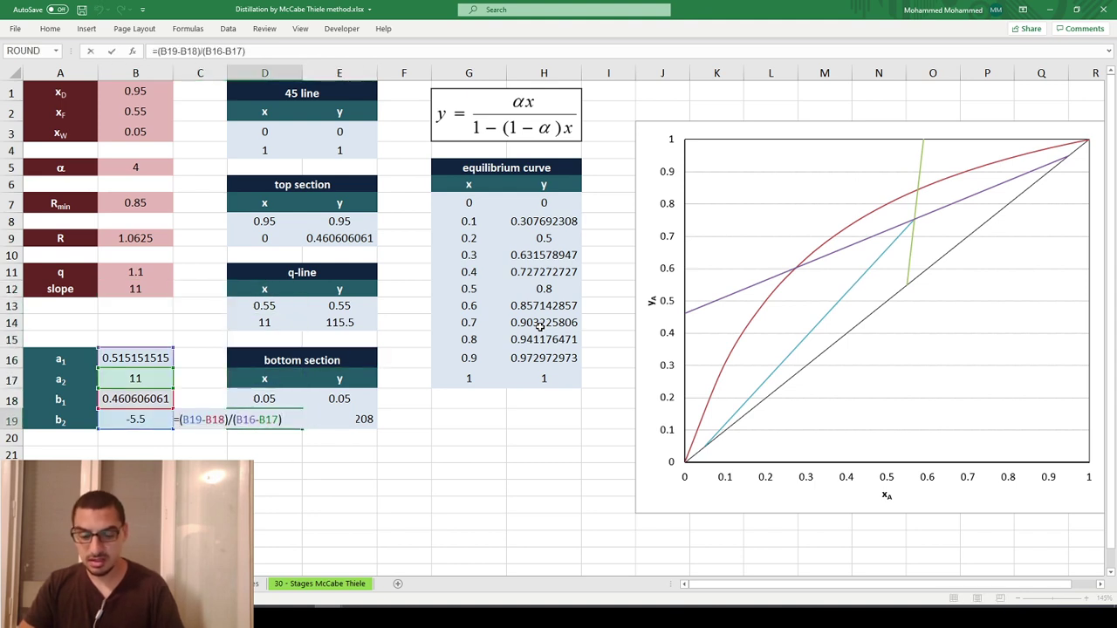
pyautogui.write('iferrro')
pyautogui.press('Tab')
pyautogui.press('Left')
pyautogui.press('F2')
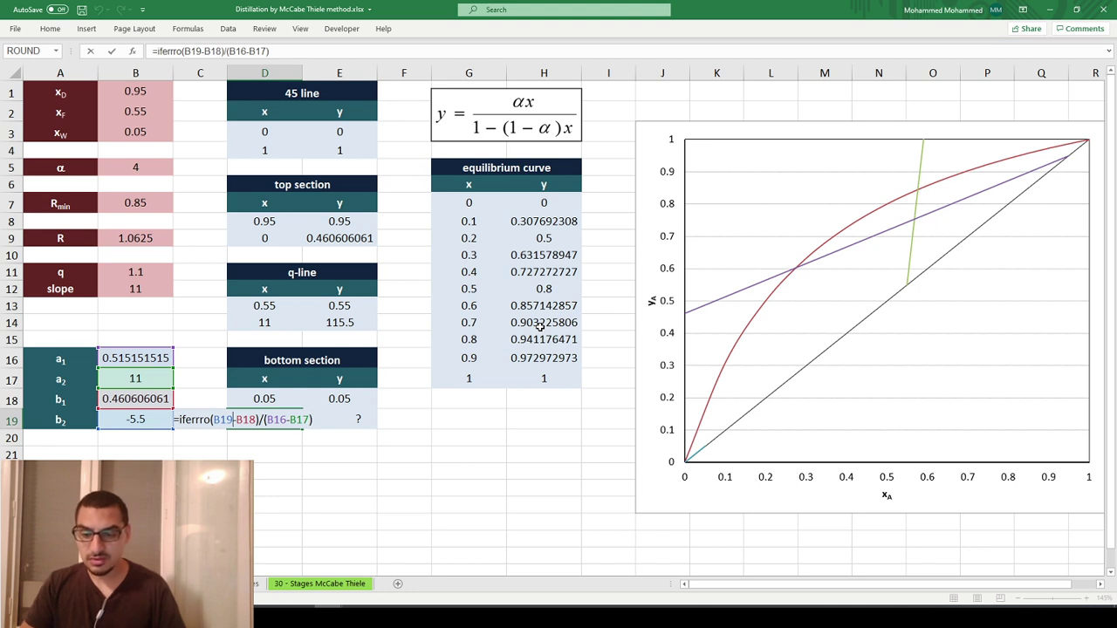
pyautogui.press('BackSpace')
pyautogui.press('BackSpace')
pyautogui.write('or')
pyautogui.press('Tab')
pyautogui.write('(')
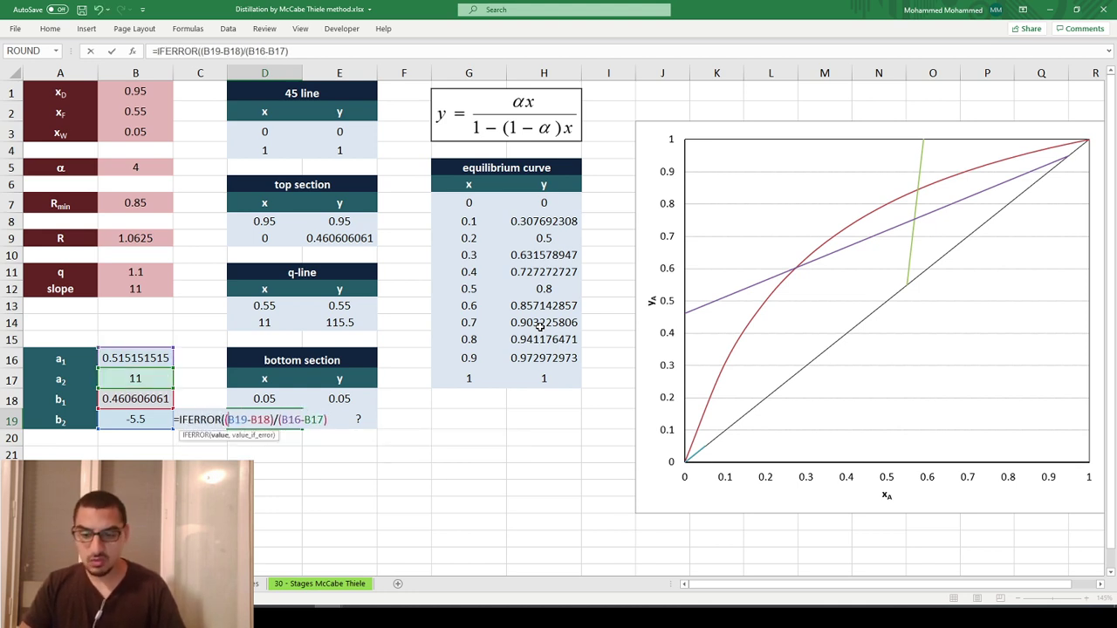
pyautogui.write(',')
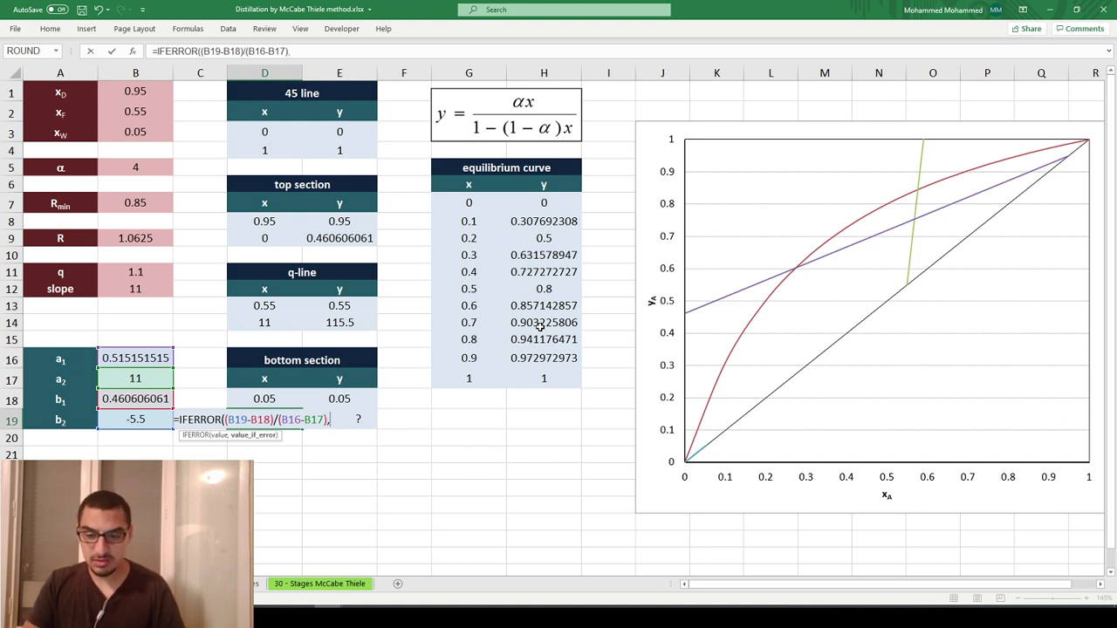
pyautogui.write('D18')
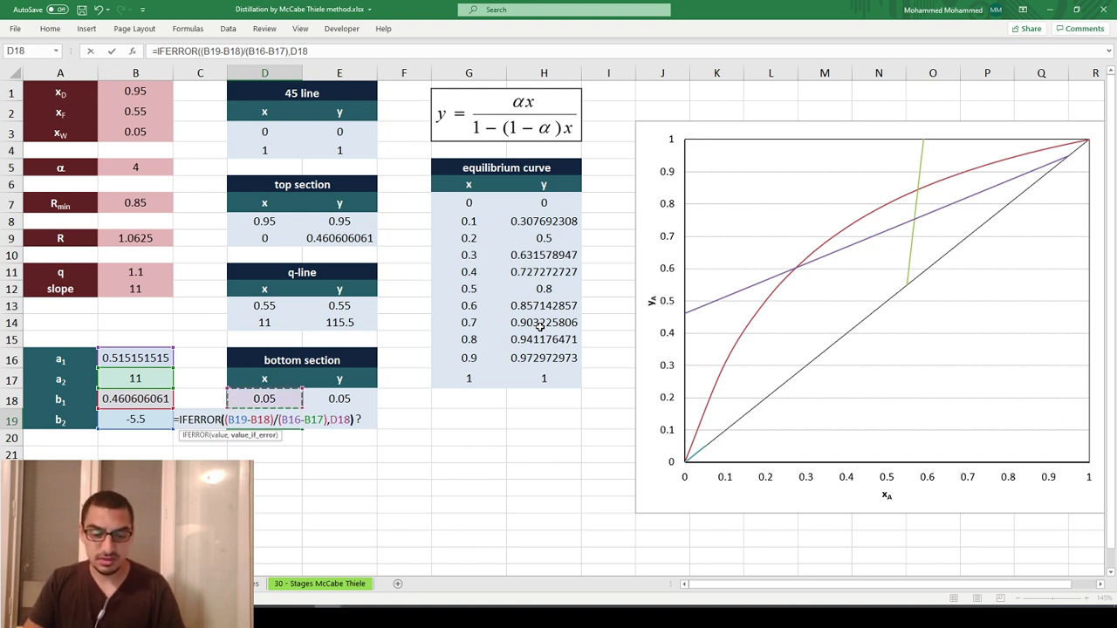
pyautogui.write(')')
pyautogui.press('Tab')
# Step: Check the bottom section's second y formula in E19, and set q in B11 to 1 to test the new fallback
pyautogui.press('F2')
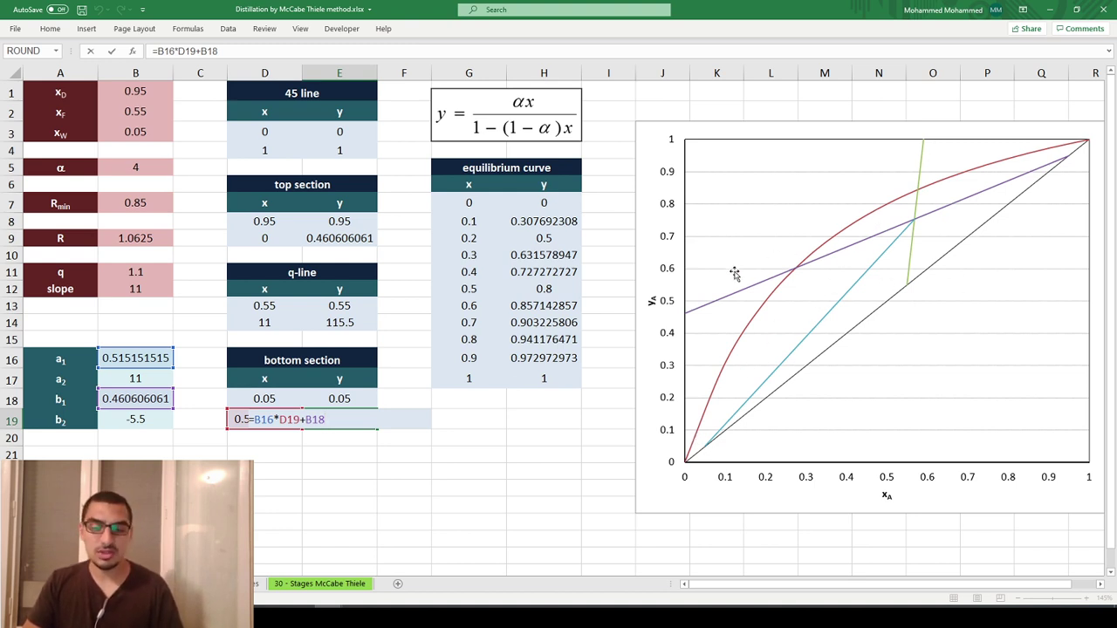
pyautogui.press('Return')
pyautogui.press('Up')
pyautogui.press('Up')
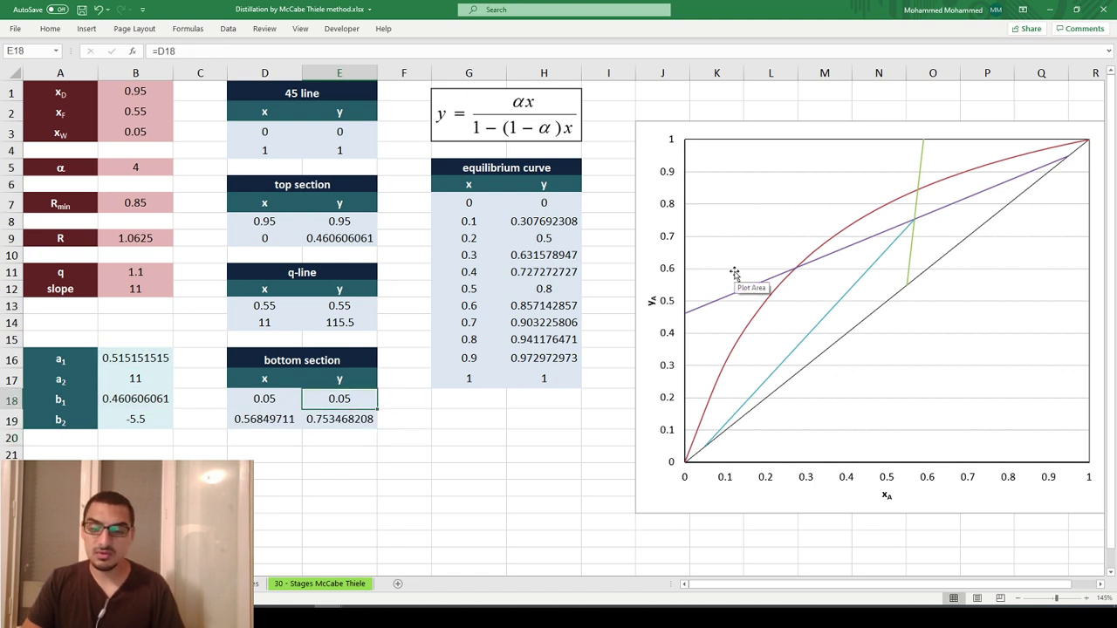
pyautogui.press('Left')
pyautogui.press('Left')
pyautogui.press('Left')
pyautogui.press('Up')
pyautogui.press('Up')
pyautogui.press('Up')
pyautogui.press('Up')
pyautogui.press('Up')
pyautogui.press('Up')
pyautogui.press('Up')
pyautogui.write('1')
pyautogui.press('Return')
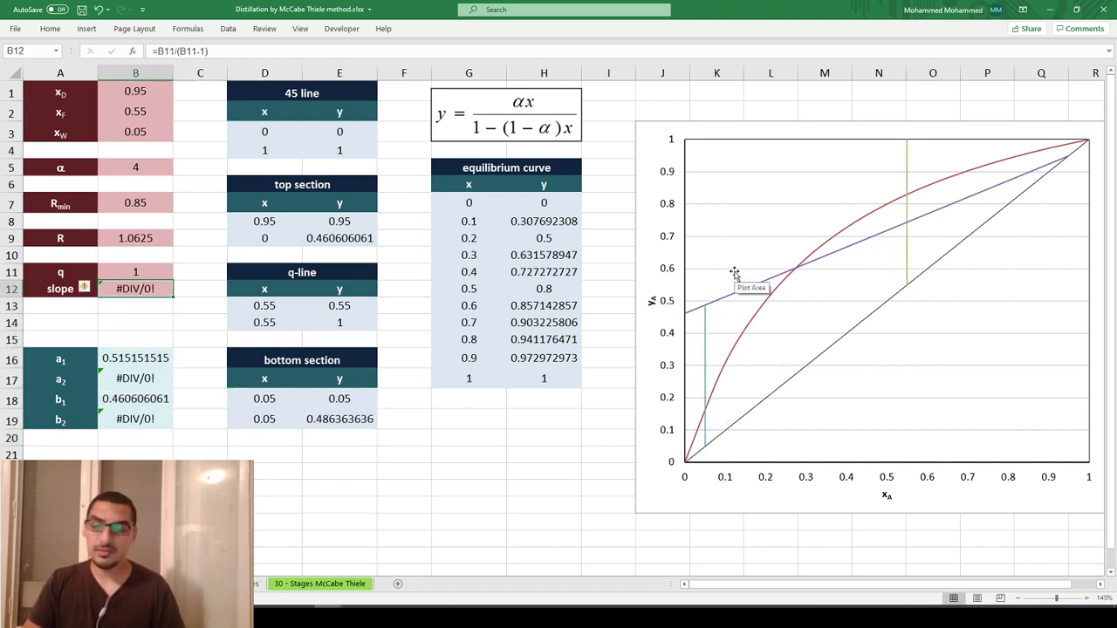
# Step: Change the IFERROR fallback in D19 to the q-line's x value in D13
pyautogui.press('Right')
pyautogui.press('Right')
pyautogui.press('Down')
pyautogui.press('Down')
pyautogui.press('Down')
pyautogui.press('Down')
pyautogui.press('Down')
pyautogui.press('Down')
pyautogui.press('Down')
pyautogui.press('F2')
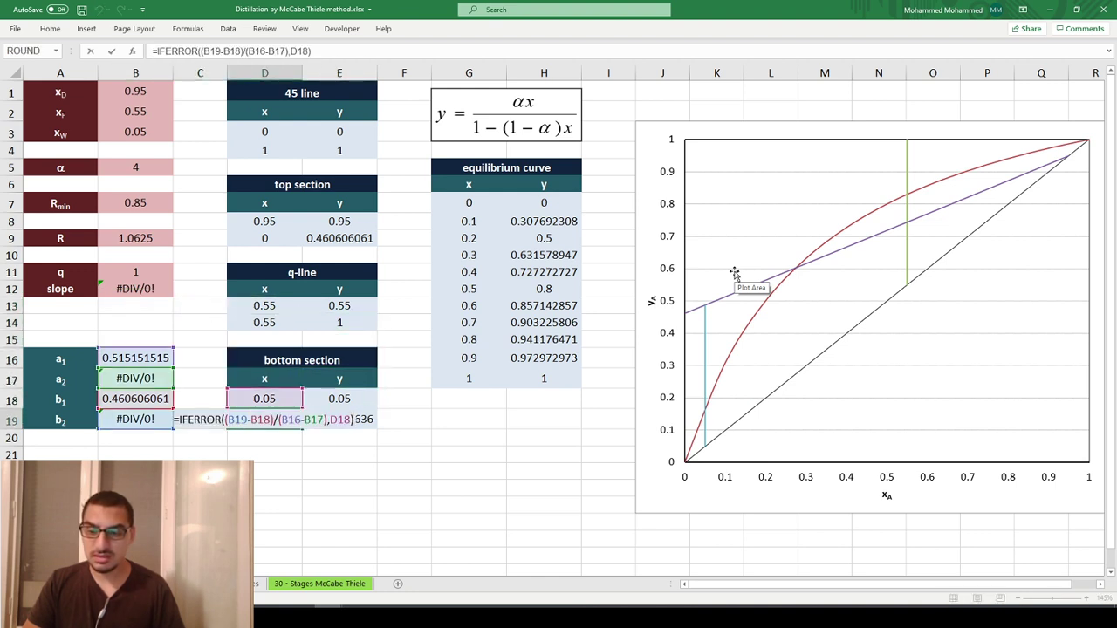
pyautogui.click(298, 304)
pyautogui.press('Return')
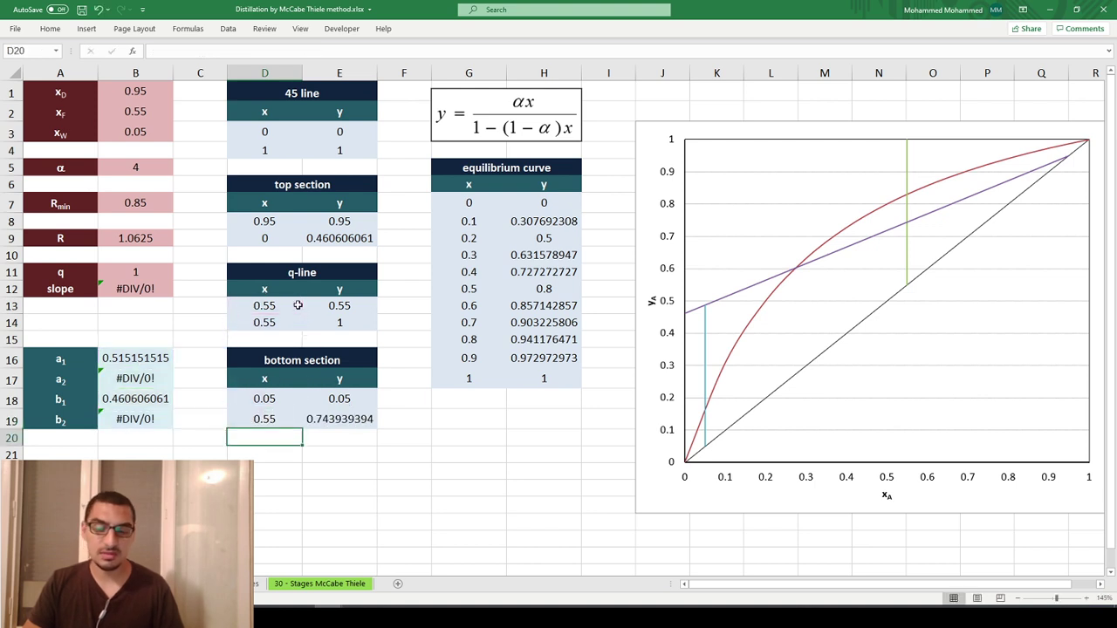
pyautogui.press('Up')
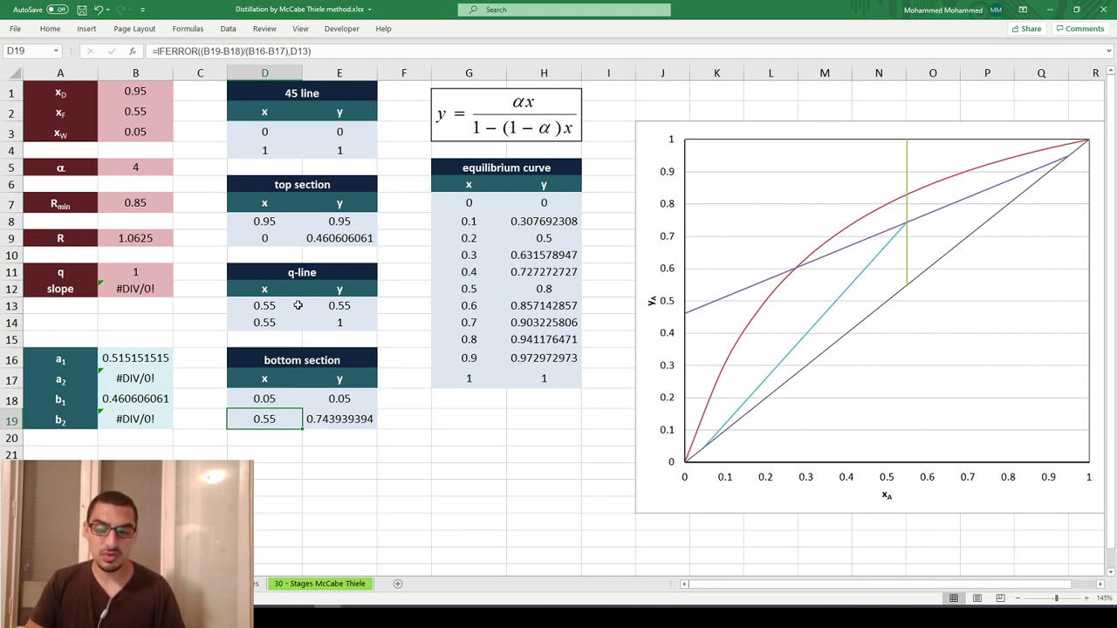
# Step: Set q in B11 to 0.7 to test the q-line and bottom section on the chart
pyautogui.press('Left')
pyautogui.press('Up')
pyautogui.press('Up')
pyautogui.press('Left')
pyautogui.press('Up')
pyautogui.press('Up')
pyautogui.press('Up')
pyautogui.press('Up')
pyautogui.press('Up')
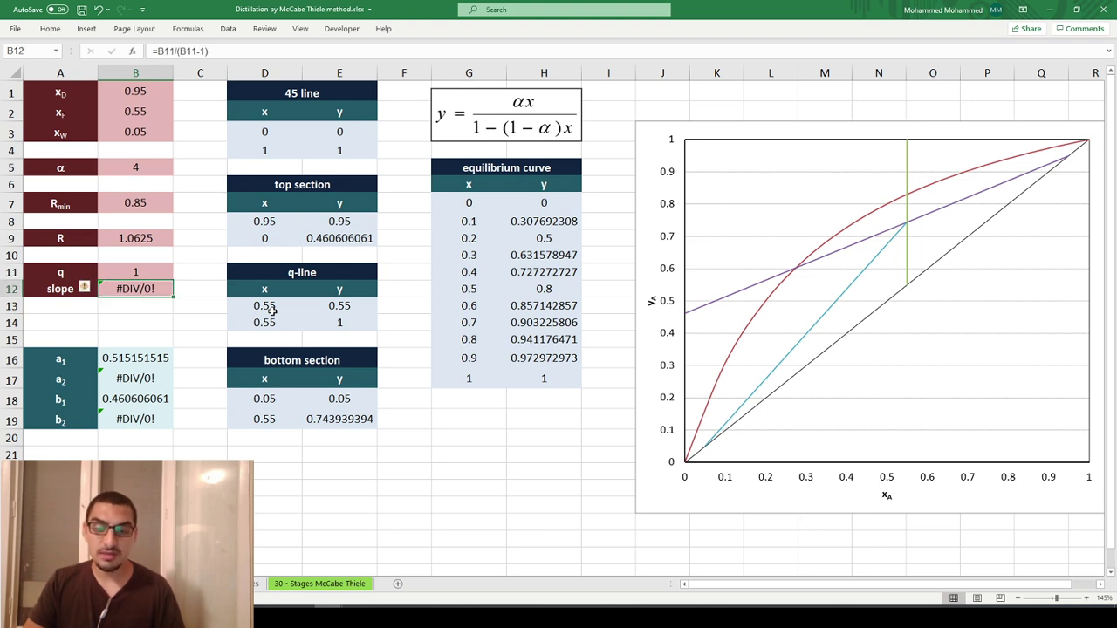
pyautogui.press('Up')
pyautogui.write('0.')
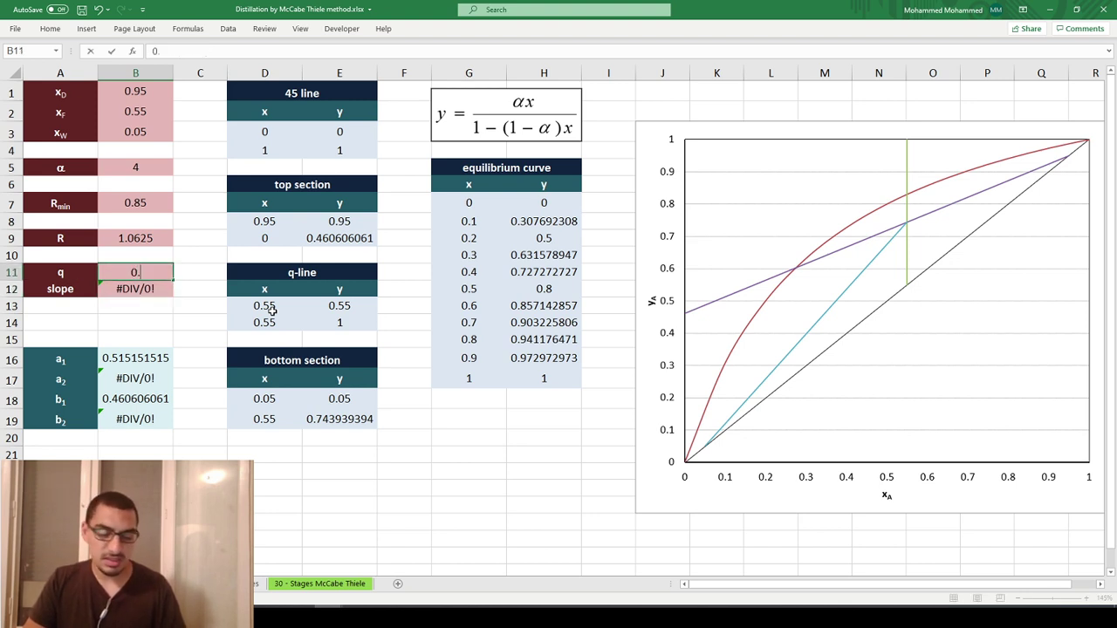
pyautogui.write('7')
pyautogui.press('Return')
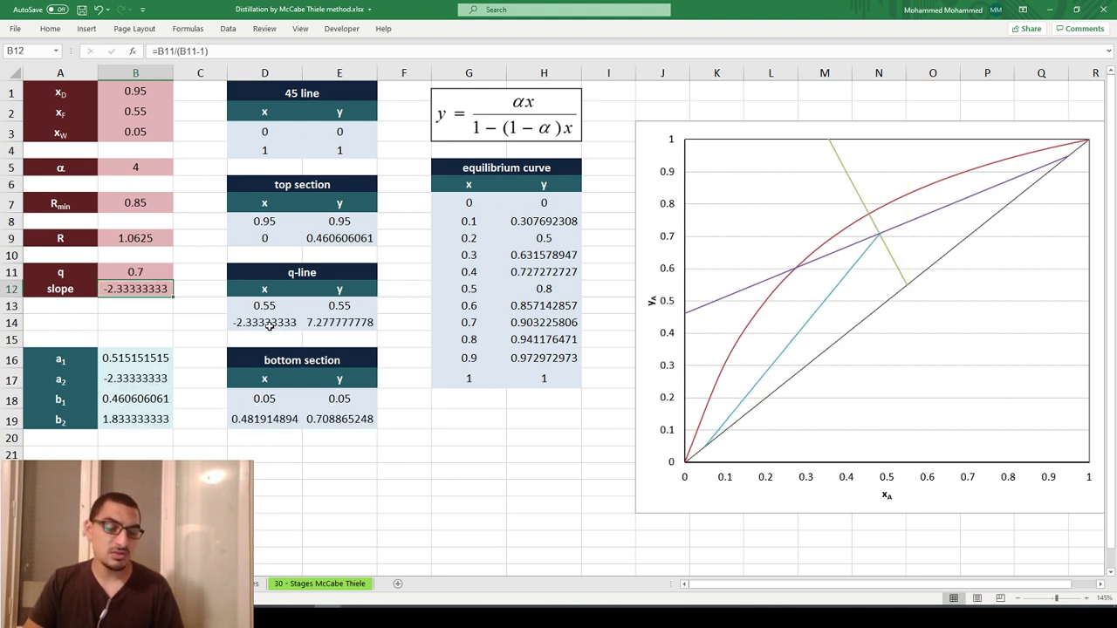
# Step: Set q in B11 back to 1
pyautogui.press('Up')
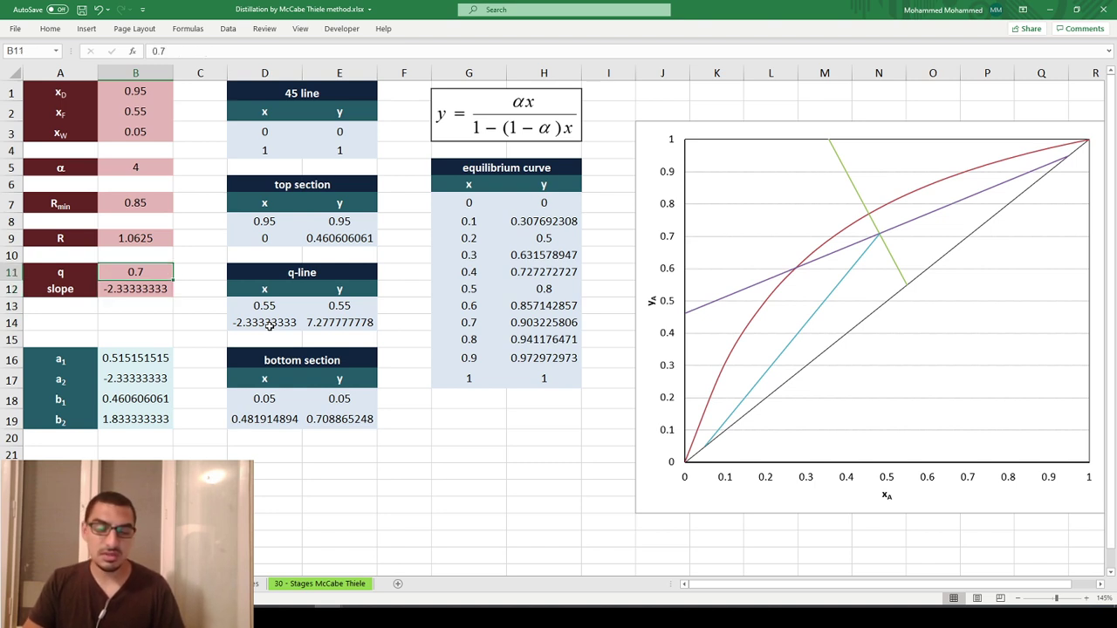
pyautogui.write('1')
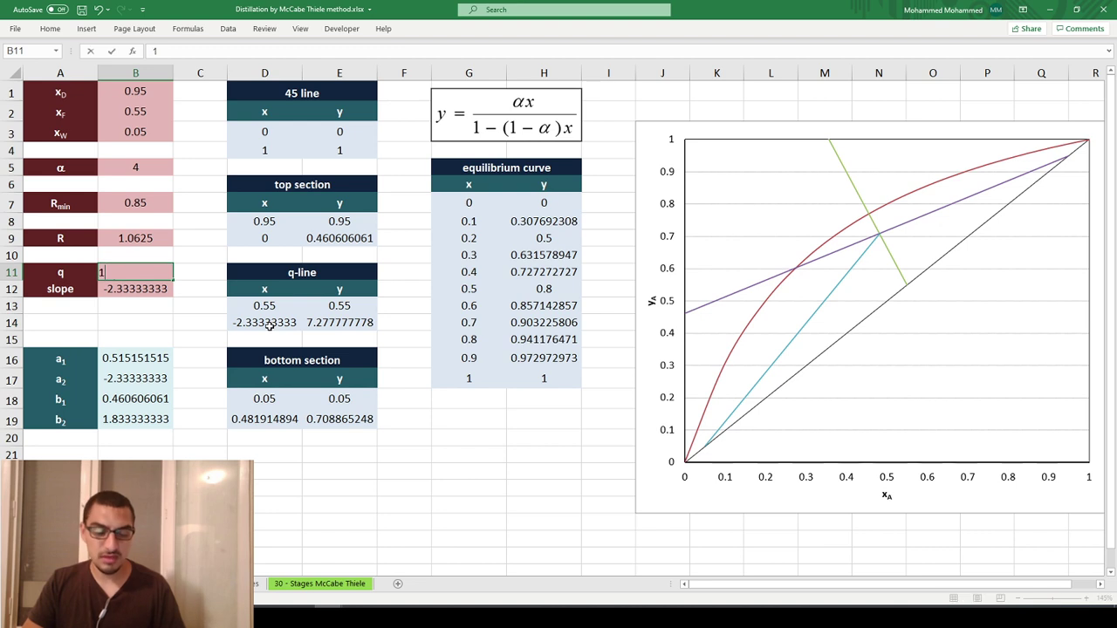
pyautogui.press('Return')
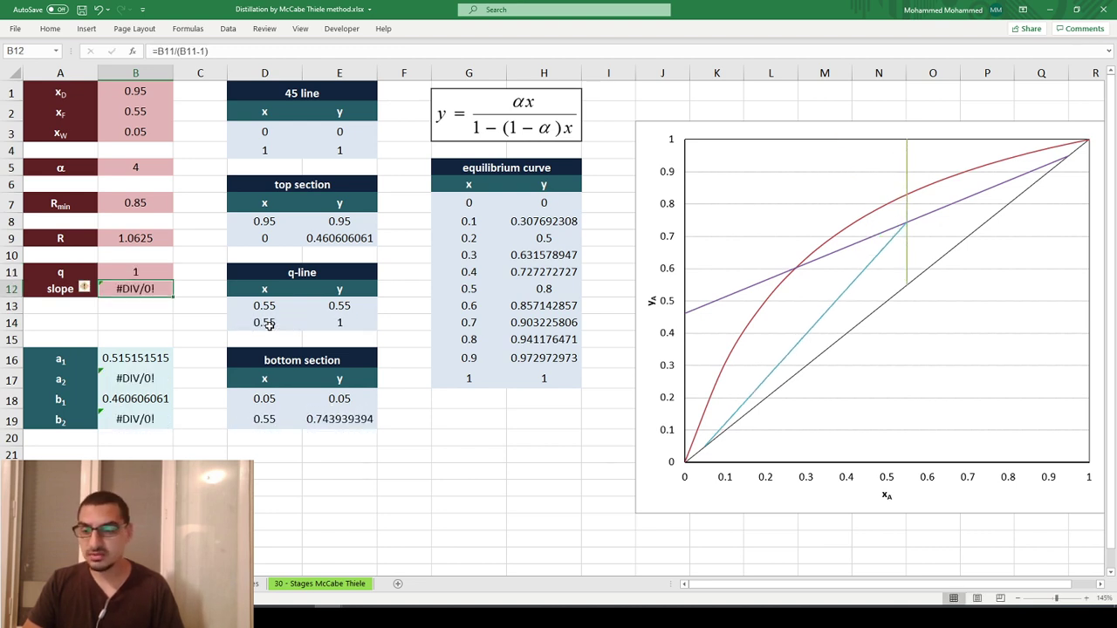
# Step: Wrap the slope formula in B12 as =IFERROR(B11/(B11-1),"Infinite slope")
pyautogui.press('F2')
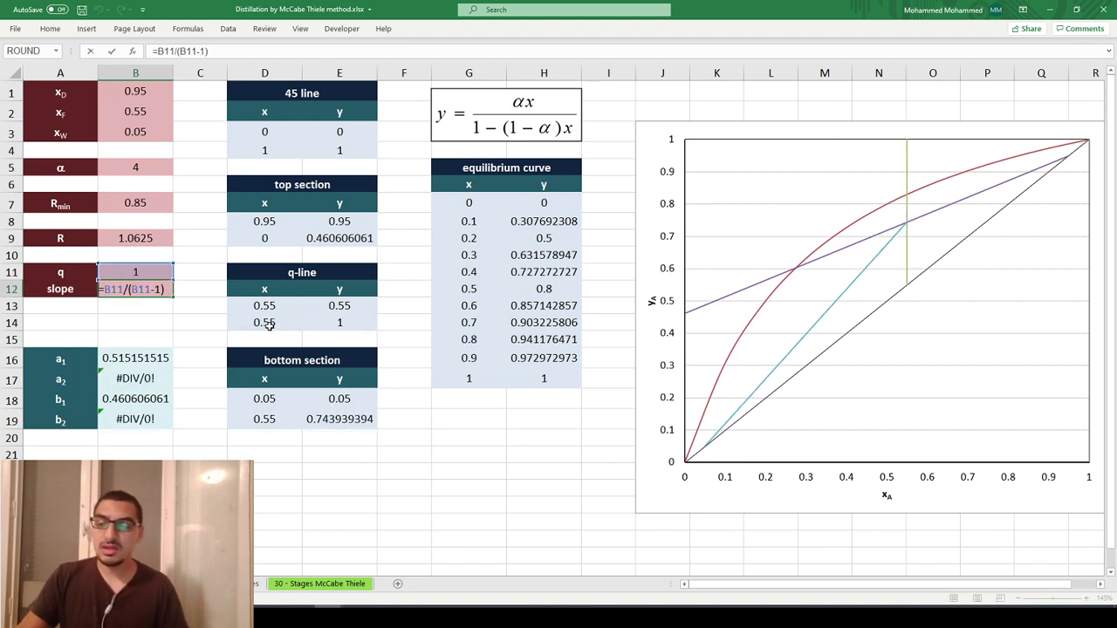
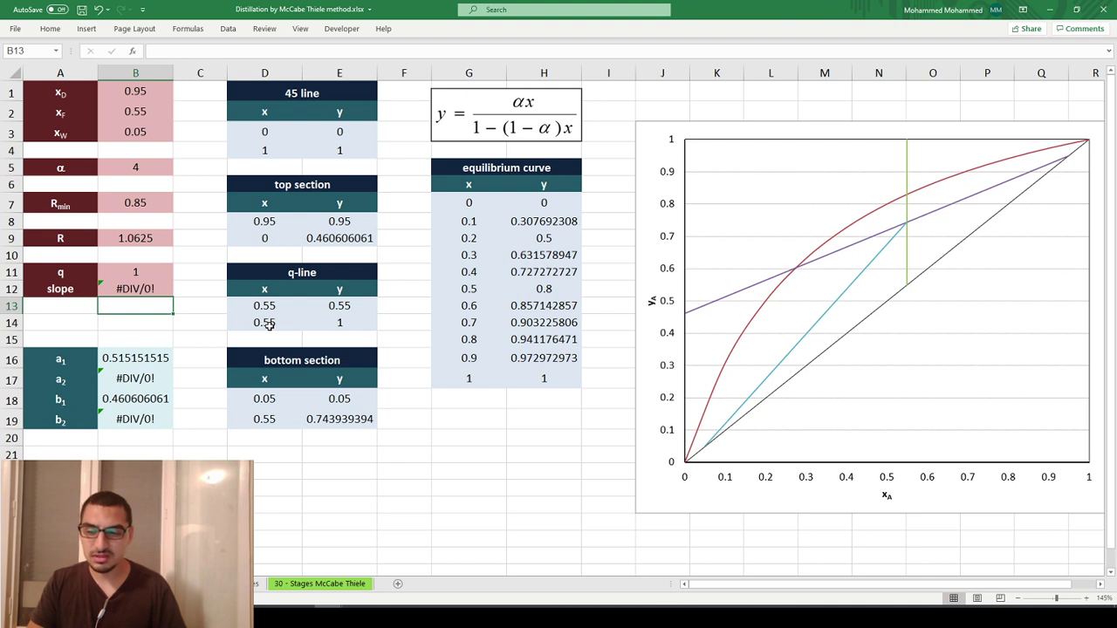
pyautogui.press('F2')
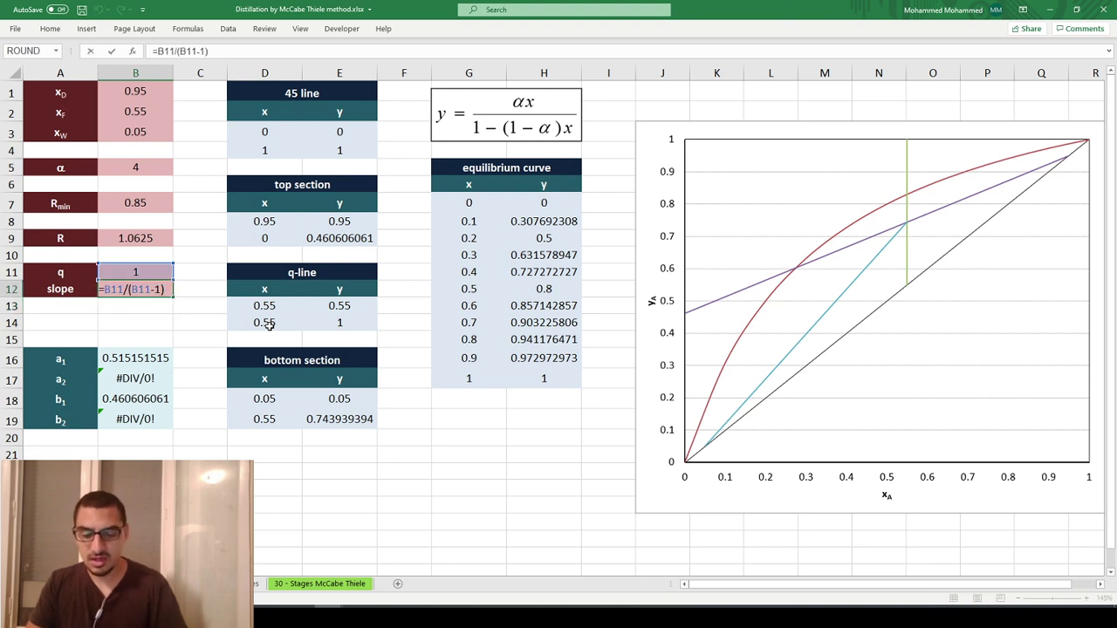
pyautogui.press('Home')
pyautogui.press('Right')
pyautogui.write('ifer')
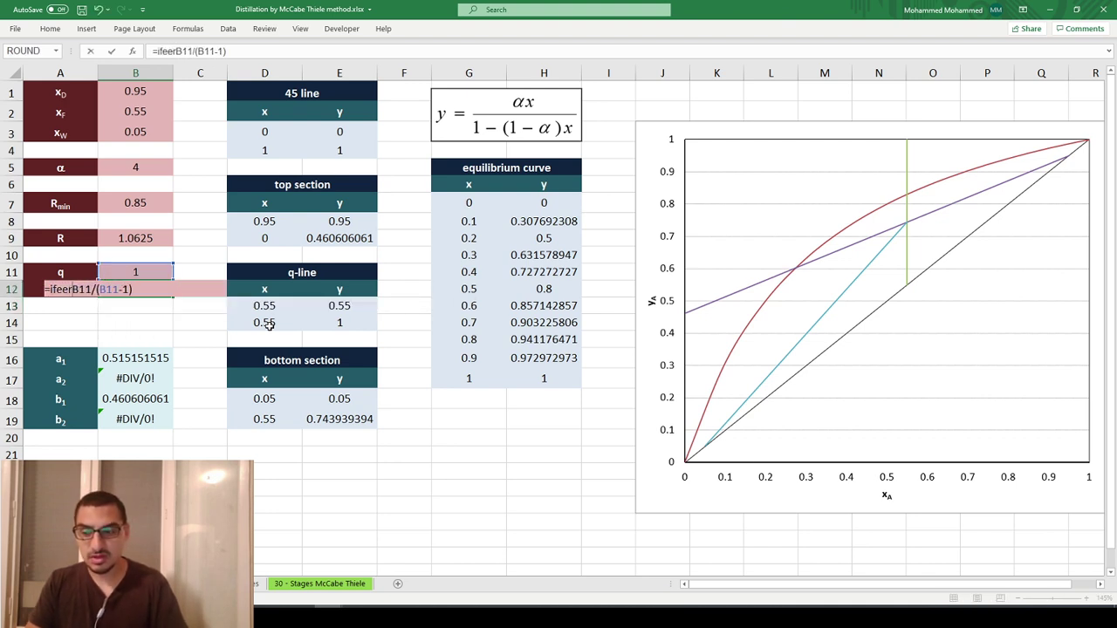
pyautogui.write('ro')
pyautogui.press('Tab')
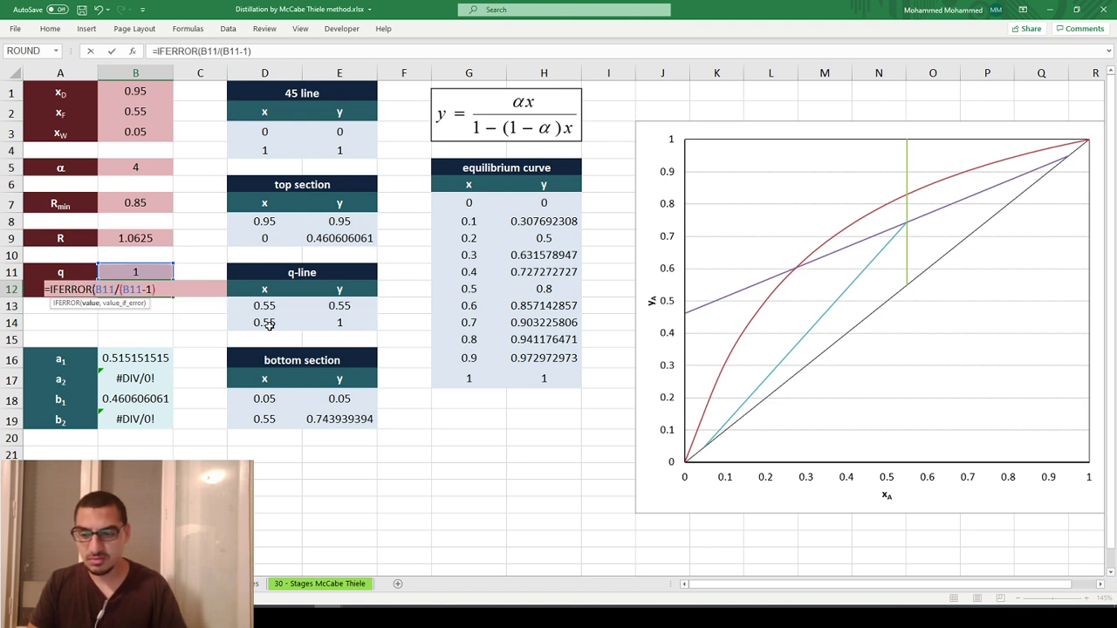
pyautogui.write(',"')
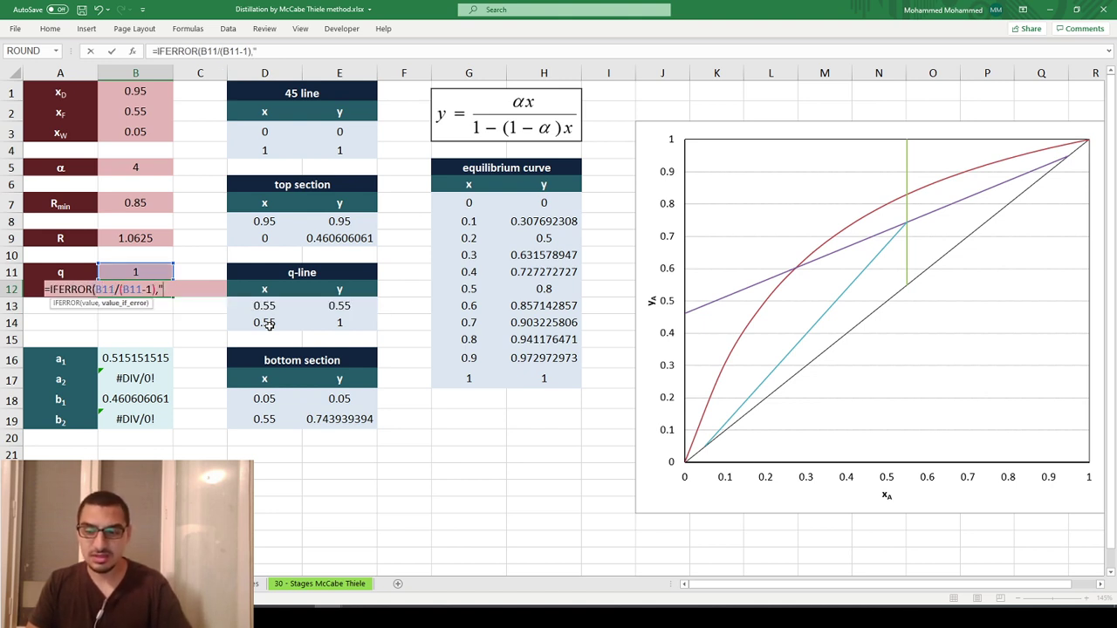
pyautogui.write('Infinite ')
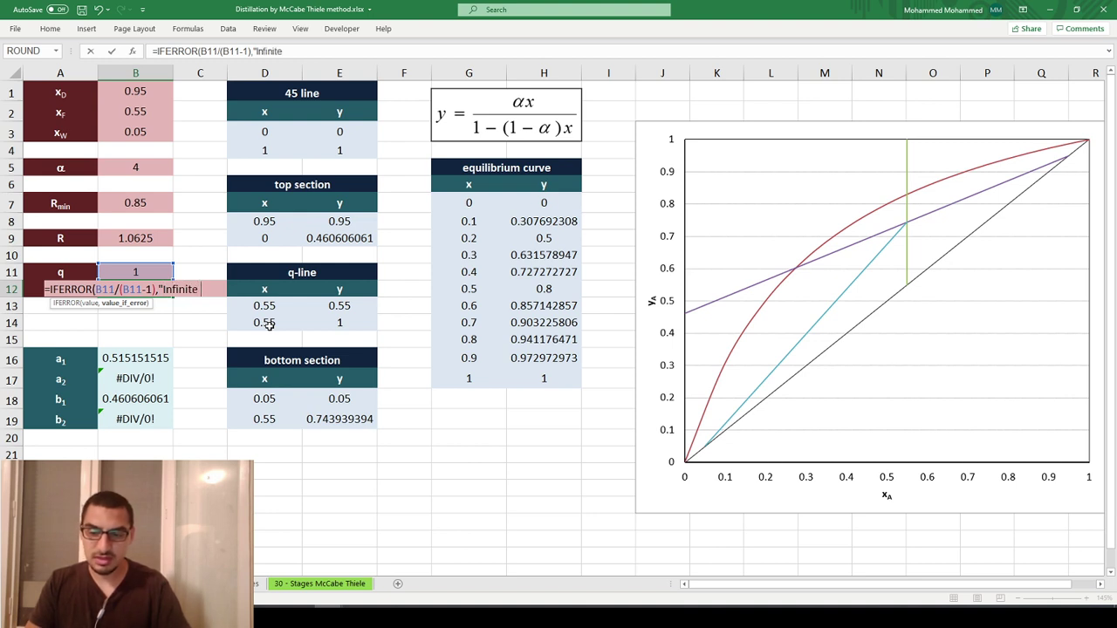
pyautogui.write('slope")')
pyautogui.hotkey('ctrl', 'Return')
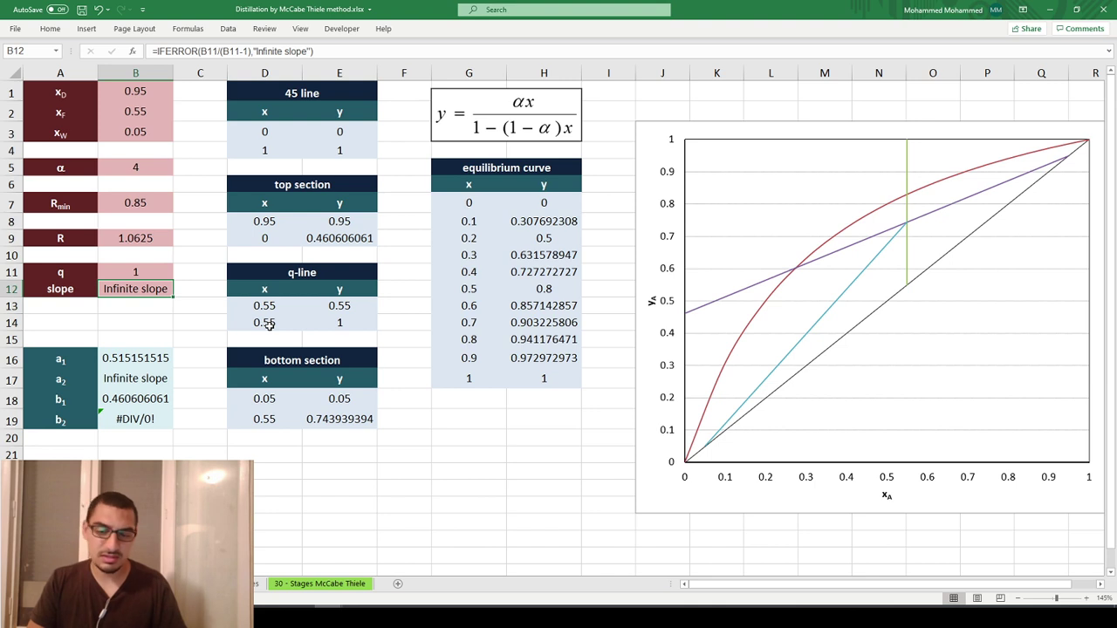
# Step: Wrap the b2 formula in B19 as =IFERROR(-D13/(B11-1),B17)
pyautogui.press('Down')
pyautogui.press('Down')
pyautogui.press('Down')
pyautogui.press('Down')
pyautogui.press('Down')
pyautogui.press('Down')
pyautogui.press('Down')
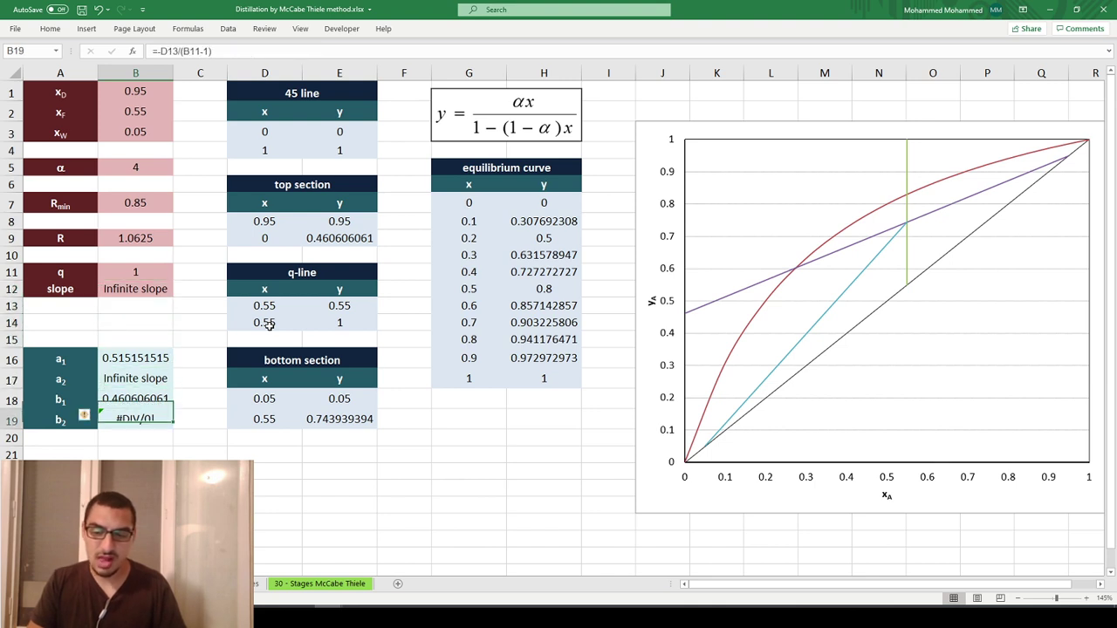
pyautogui.press('F2')
pyautogui.press('Home')
pyautogui.press('Right')
pyautogui.write('iferr')
pyautogui.press('Tab')
pyautogui.write('-')
pyautogui.press('Right')
pyautogui.press('Right')
pyautogui.press('Right')
pyautogui.press('Right')
pyautogui.write(',')
pyautogui.press('Up')
pyautogui.press('Up')
pyautogui.write(')')
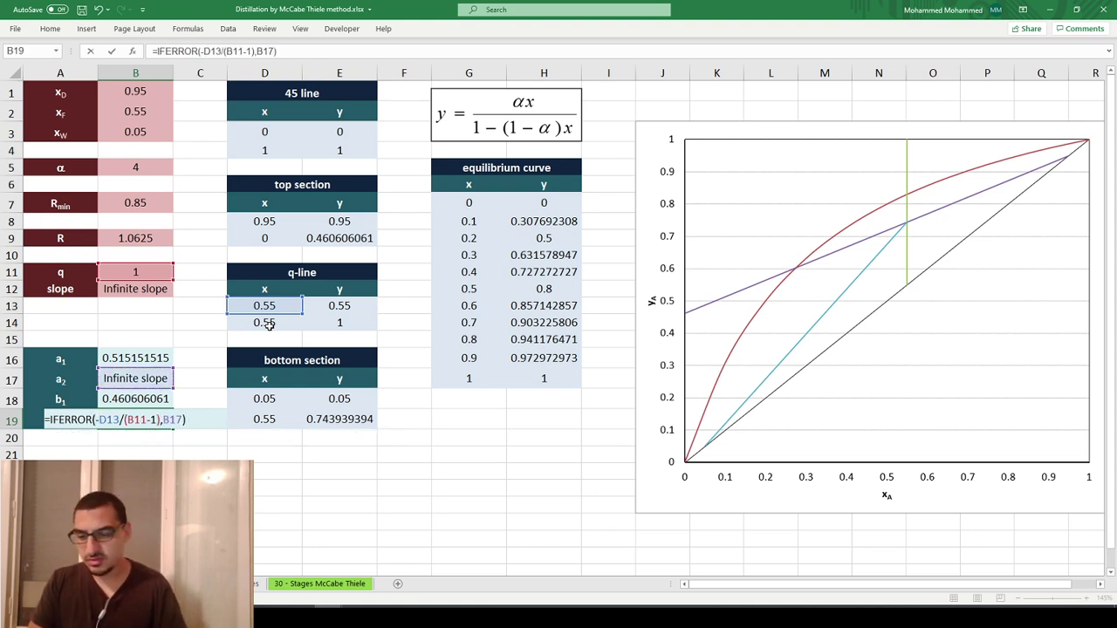
pyautogui.press('Return')
pyautogui.press('Up')
pyautogui.press('Up')
pyautogui.press('Up')
pyautogui.press('Up')
pyautogui.press('Up')
pyautogui.press('Up')
pyautogui.press('Up')
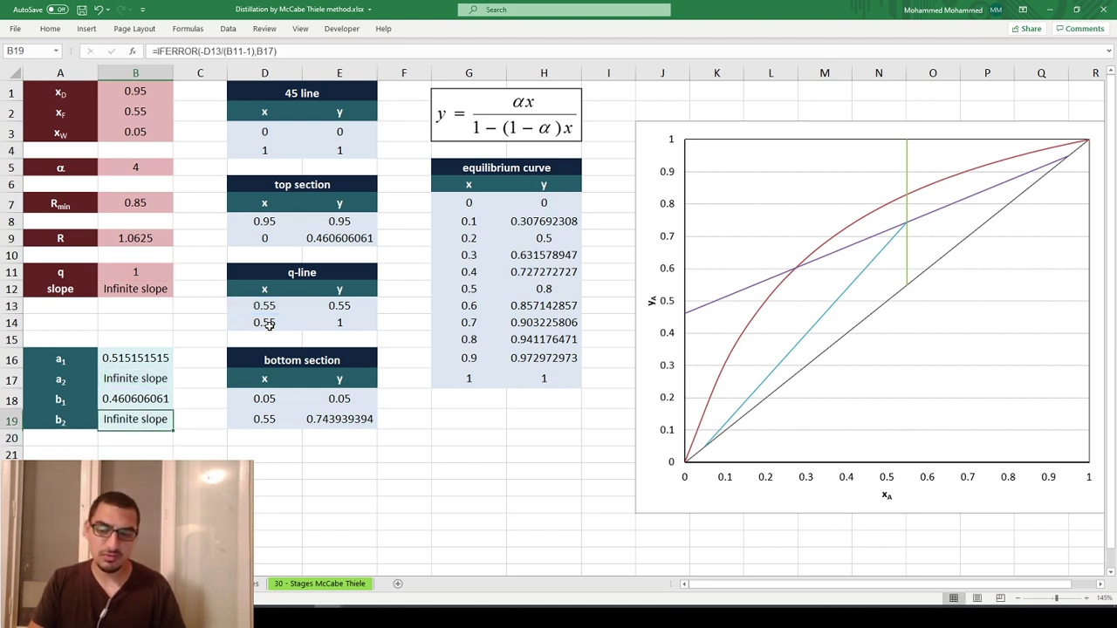
# Step: Review the slope and a and b coefficient cells in column B together with the q value in B11
pyautogui.press('Down')
pyautogui.press('Down')
pyautogui.press('Down')
pyautogui.press('Down')
pyautogui.press('Down')
pyautogui.press('Down')
pyautogui.press('Down')
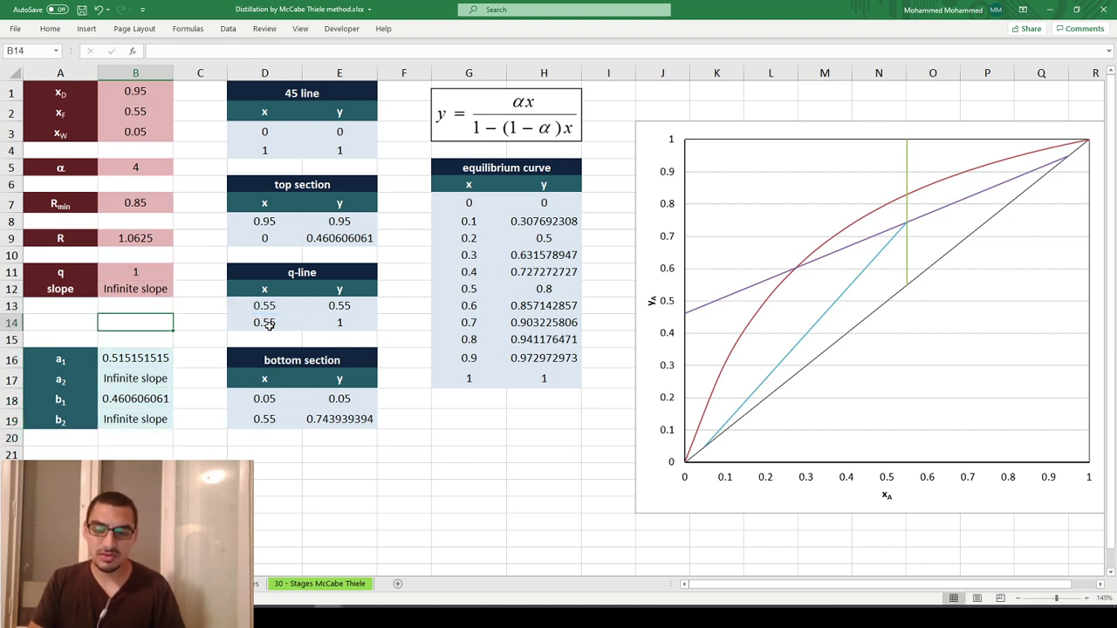
pyautogui.press('Up')
pyautogui.press('Up')
pyautogui.press('Up')
pyautogui.hotkey('ctrl', 'c')
pyautogui.press('Escape')
pyautogui.press('Up')
pyautogui.press('Up')
pyautogui.press('Up')
pyautogui.press('Up')
pyautogui.press('Up')
pyautogui.press('Up')
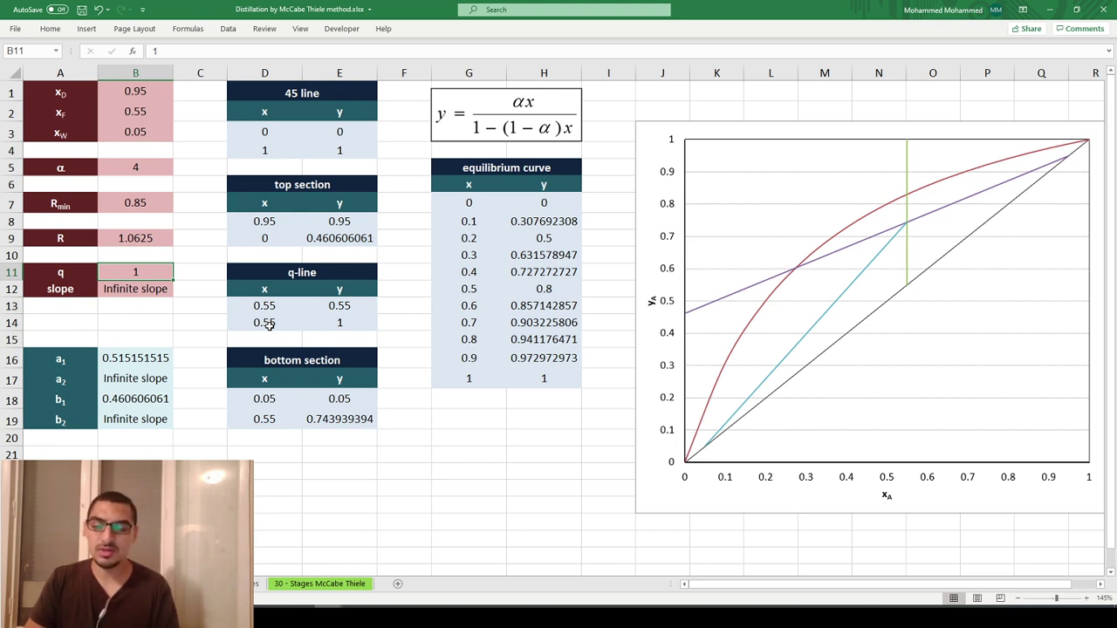
# Step: Examine the q-line and bottom section coordinate cells, including the IFERROR formula in D19, and the bottom section's upper endpoint on the chart
pyautogui.press('Right')
pyautogui.press('Down')
pyautogui.press('Right')
pyautogui.press('Down')
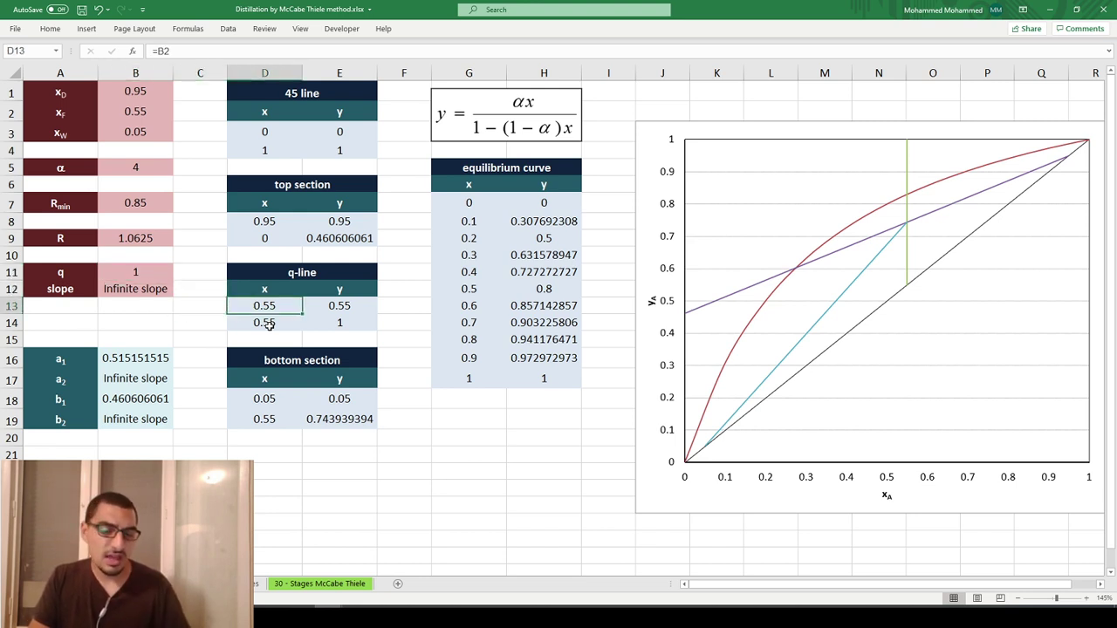
pyautogui.press('Down')
pyautogui.press('Tab')
pyautogui.press('Return')
pyautogui.press('Down')
pyautogui.press('Down')
pyautogui.press('Down')
pyautogui.press('Down')
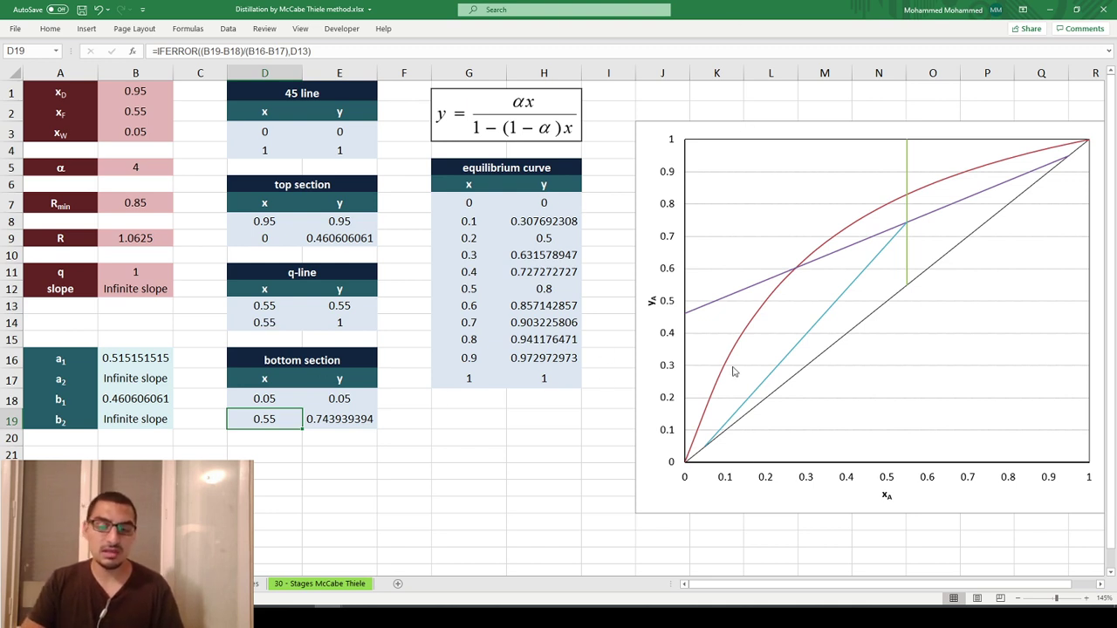
pyautogui.moveTo(907, 228)
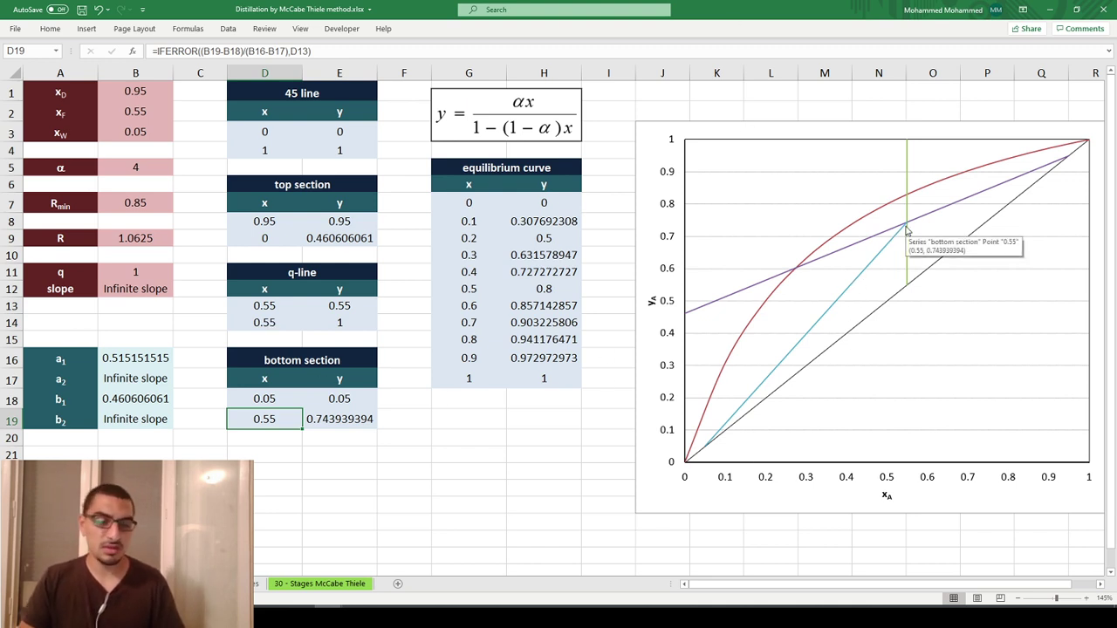
# Step: Select the q value in B11
pyautogui.press('Up')
pyautogui.press('Up')
pyautogui.press('Up')
pyautogui.press('Up')
pyautogui.press('Up')
pyautogui.press('Up')
pyautogui.press('Up')
pyautogui.press('Up')
pyautogui.press('Left')
pyautogui.press('Left')
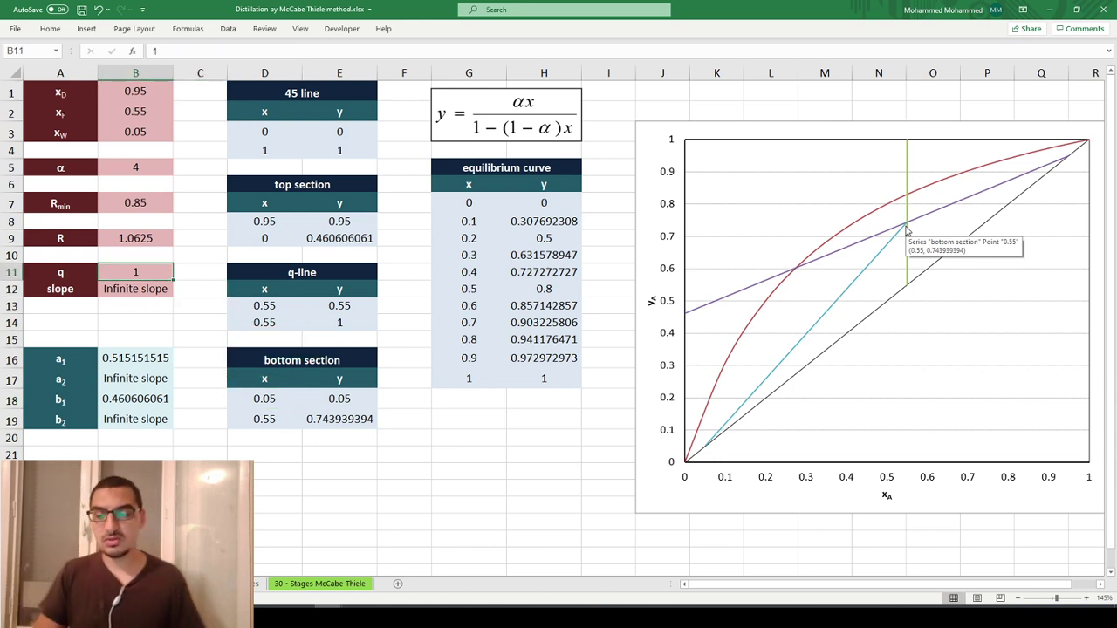